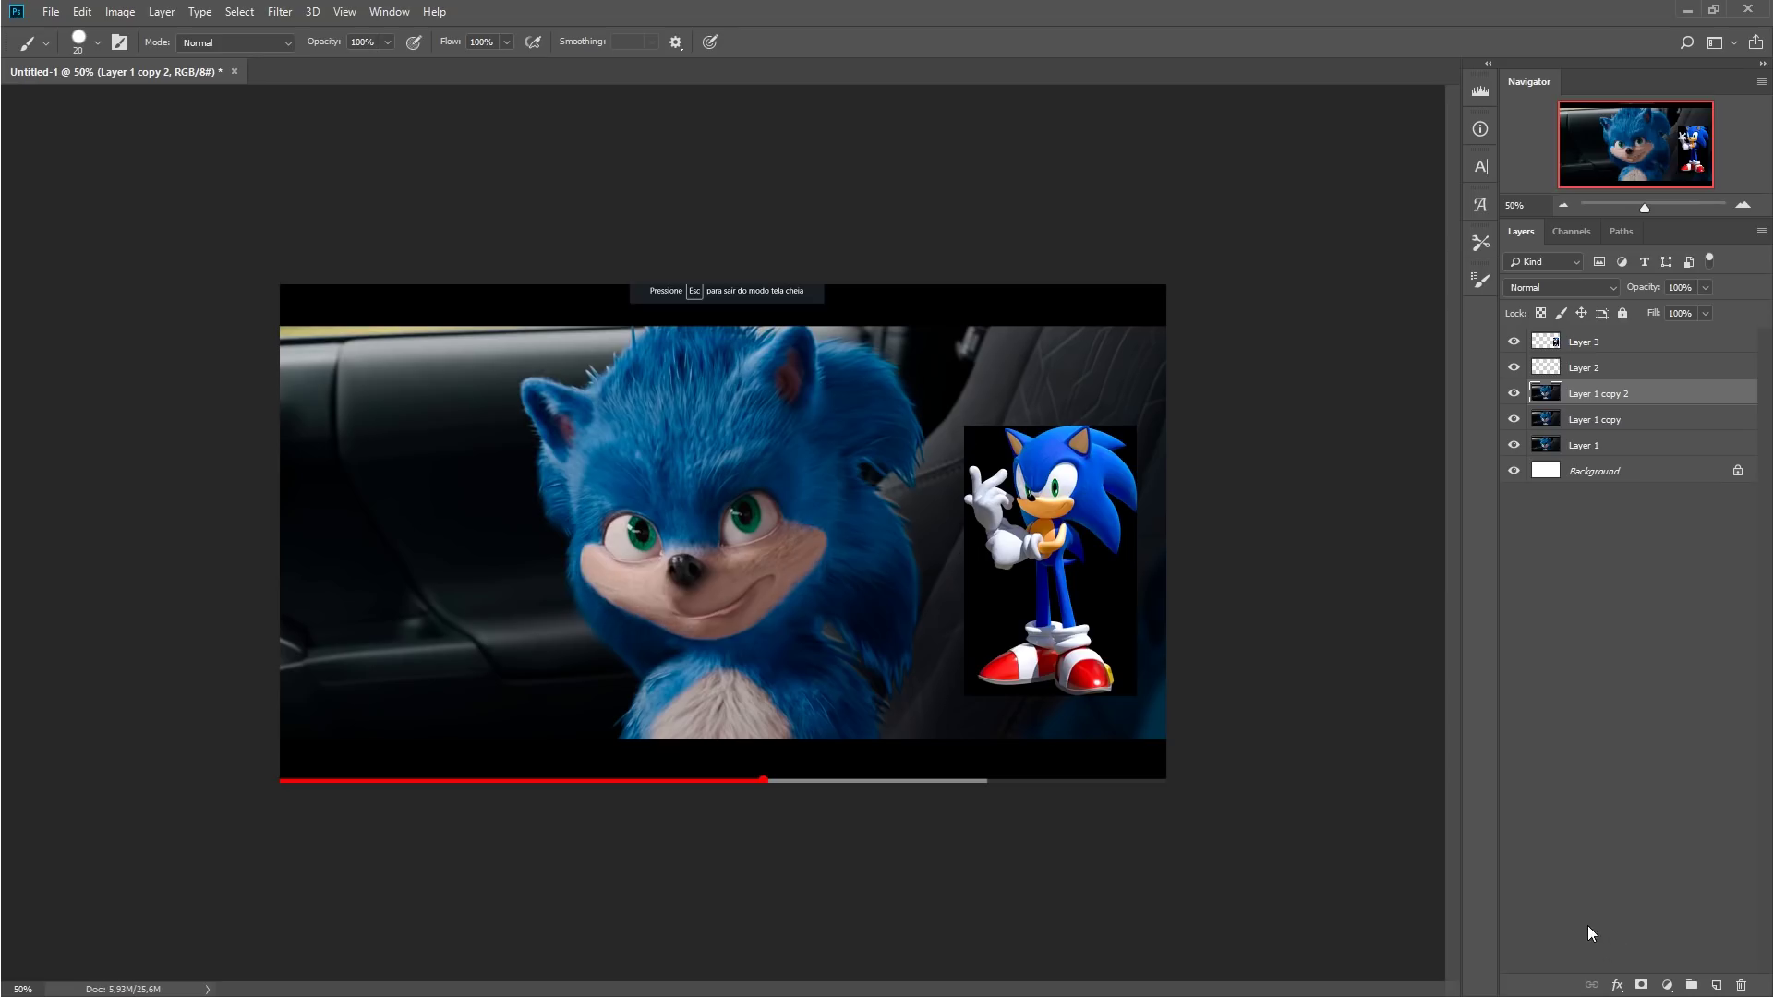
Copy the right eye onto its own layer and enlarge it to about 185%
click(1742, 205)
key(l)
drag(722, 552, 743, 549)
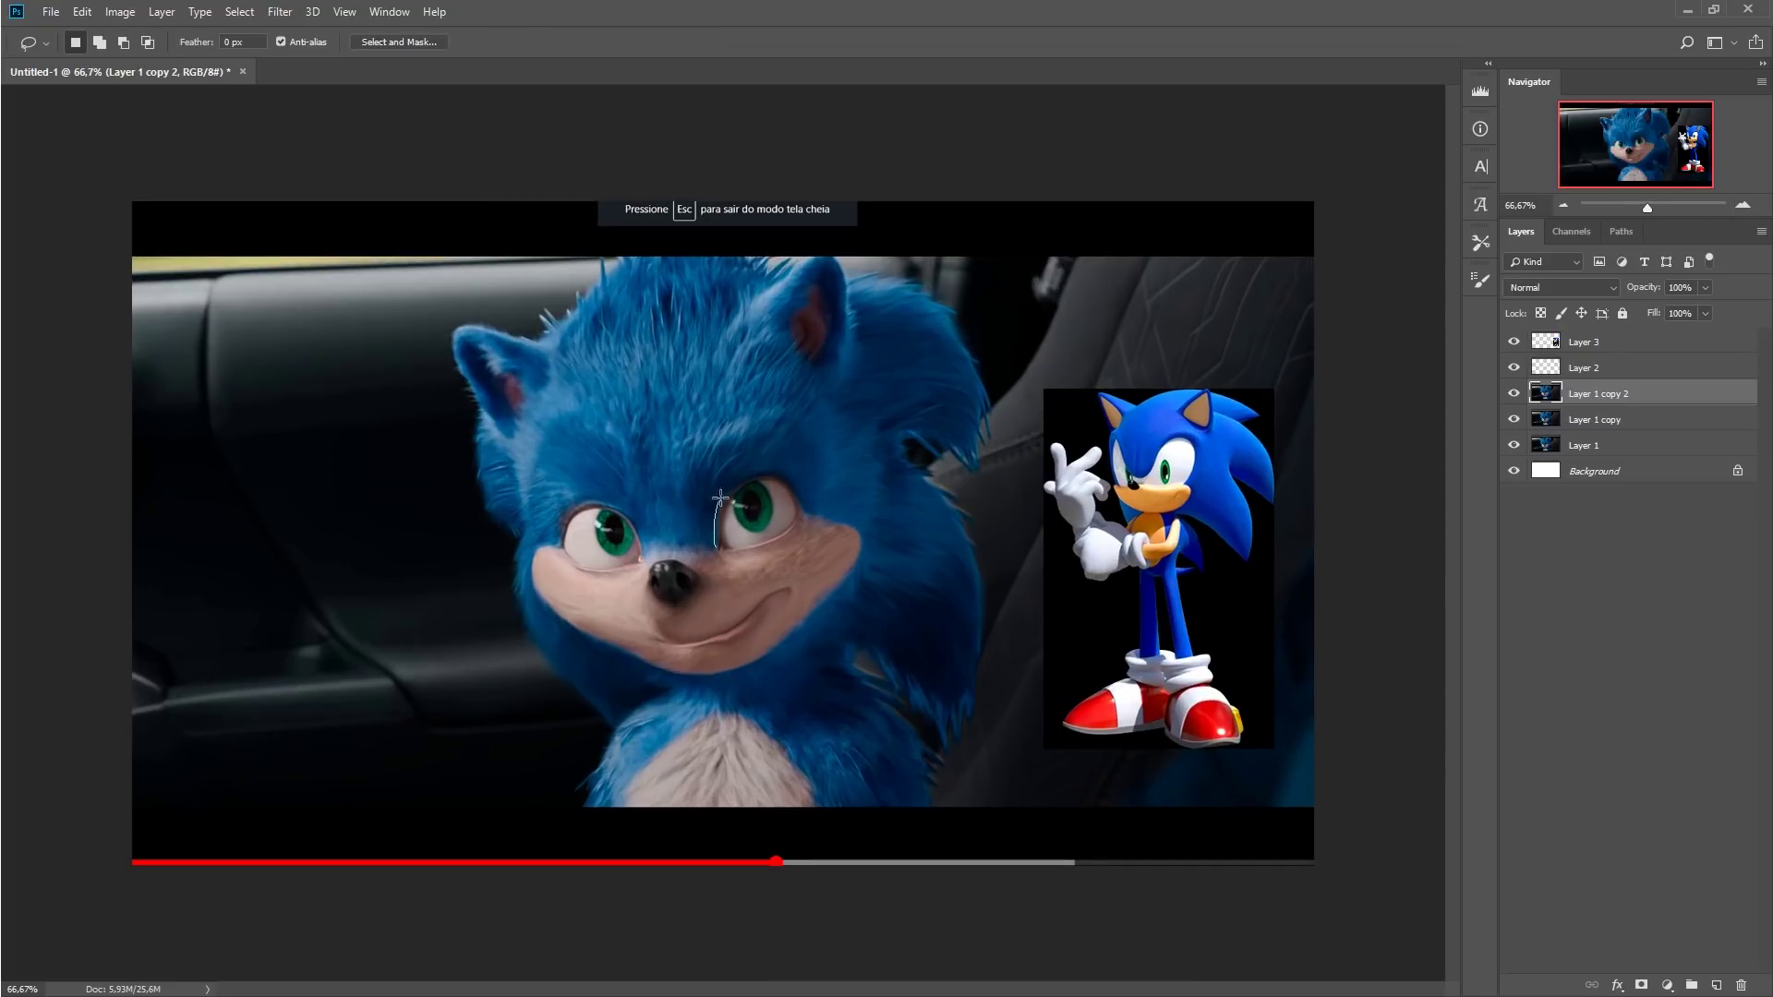
key(ctrl+j)
key(ctrl+t)
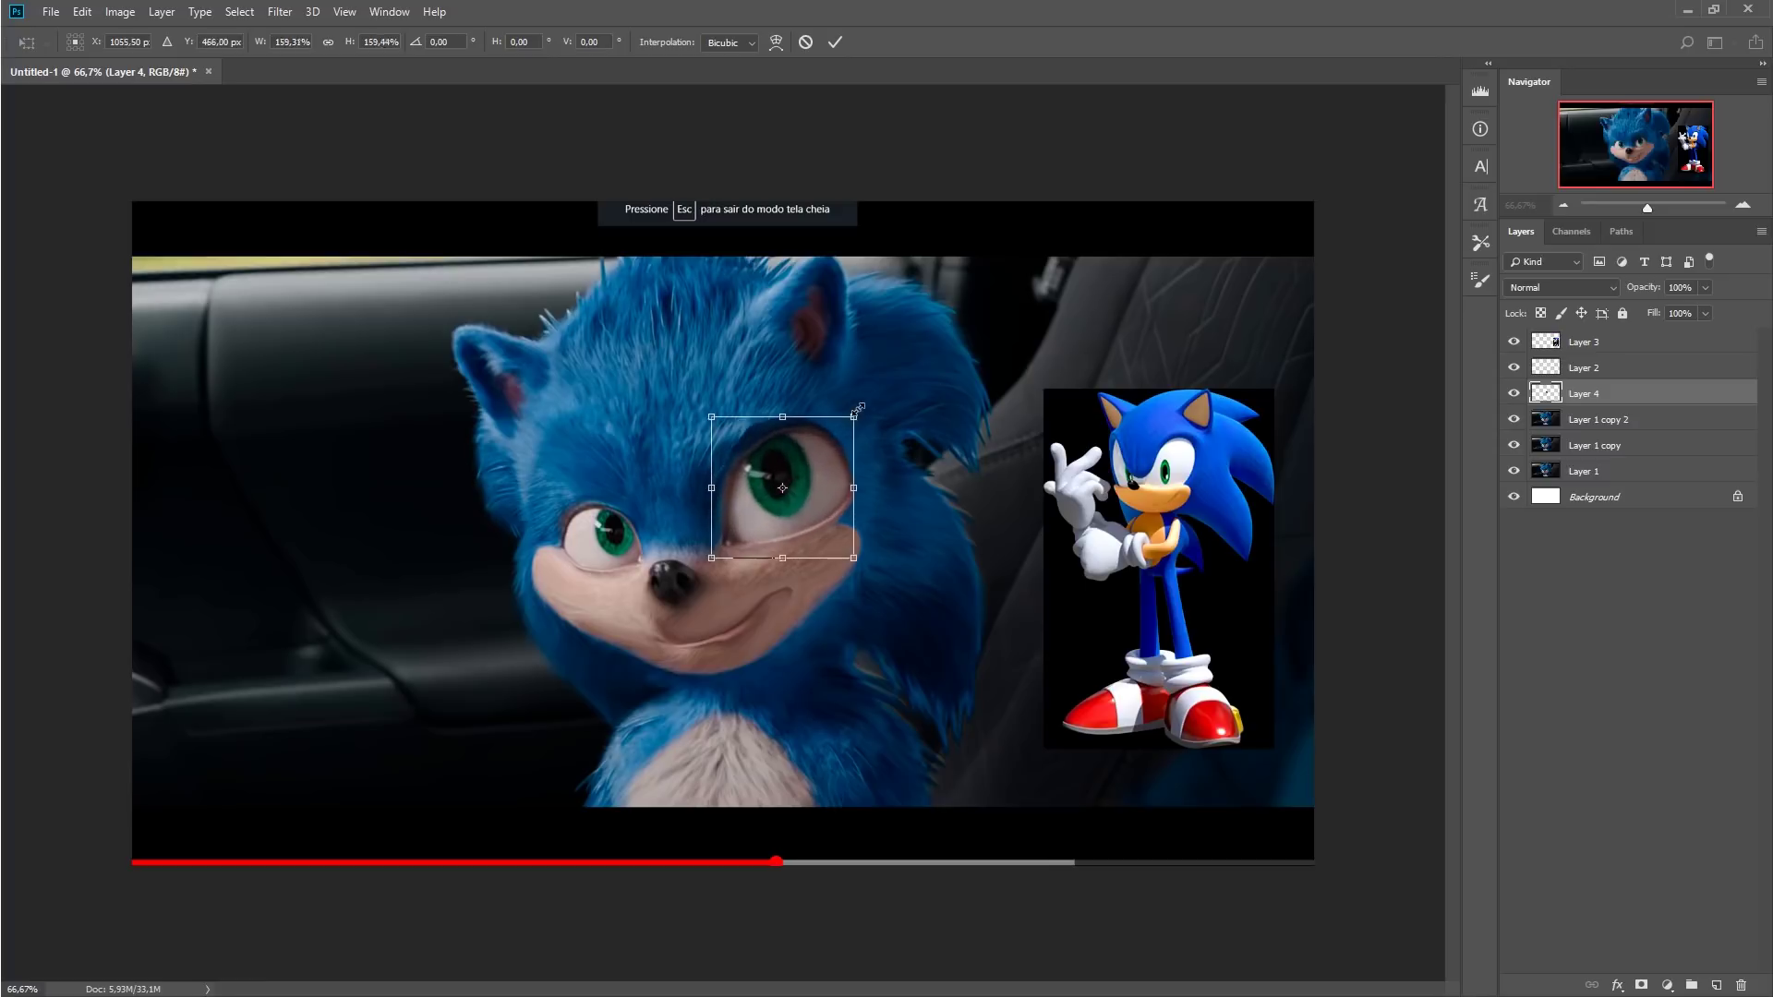
mouse_move(800, 470)
mouse_down()
mouse_move(834, 423)
mouse_move(785, 462)
mouse_up()
Warp the enlarged eye into a rounder shape and paint over its pupil
click(775, 42)
drag(825, 519, 826, 581)
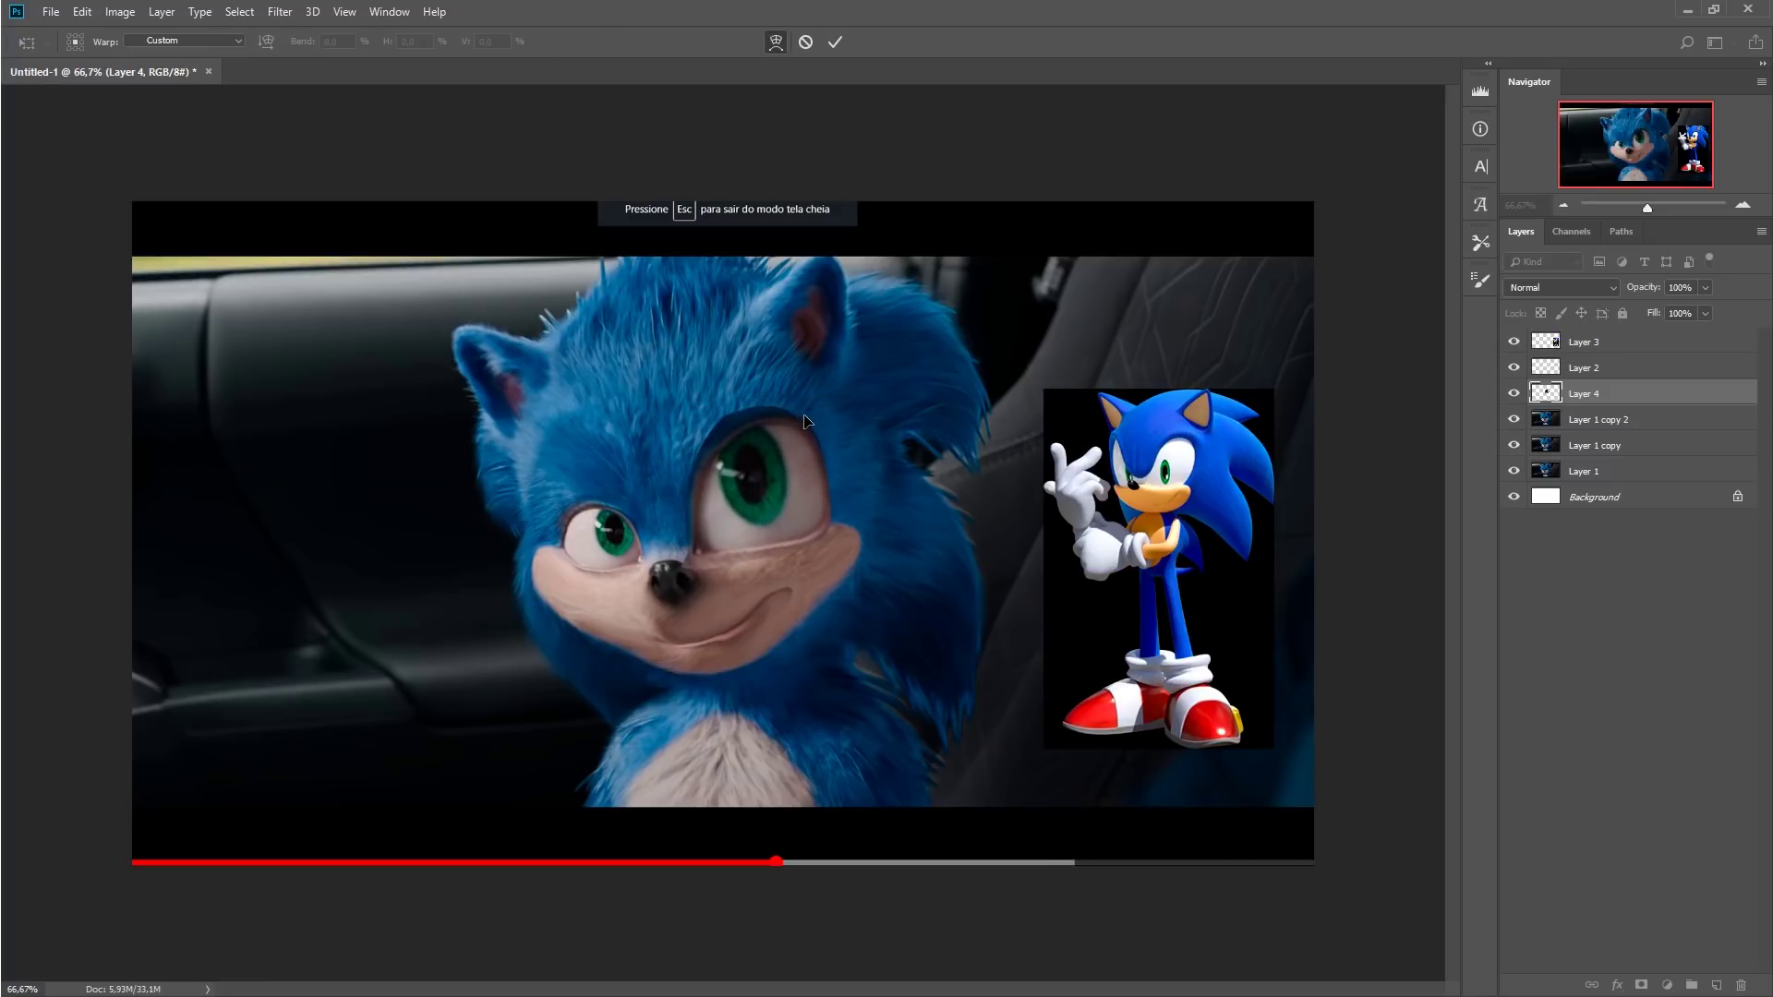
drag(804, 421, 813, 521)
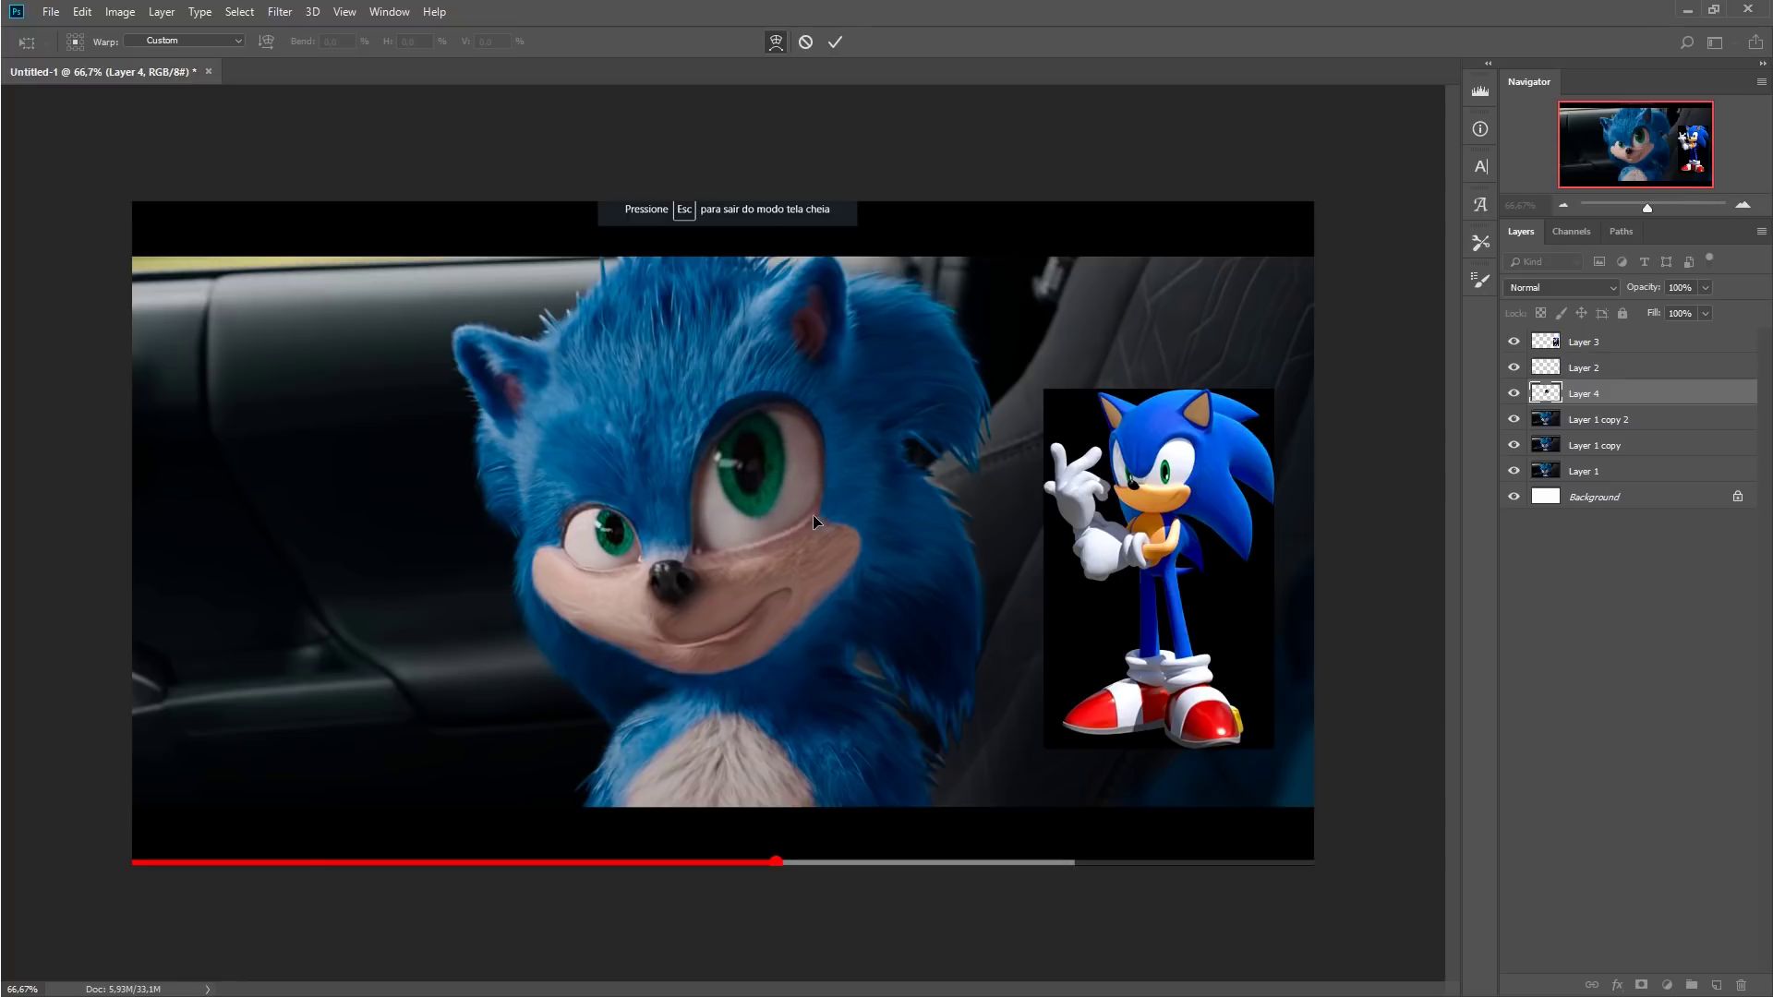
key(Return)
key(b)
mouse_move(747, 471)
mouse_down()
mouse_move(729, 507)
mouse_move(780, 439)
mouse_move(767, 526)
mouse_move(757, 434)
mouse_move(728, 442)
mouse_move(780, 423)
mouse_move(789, 473)
mouse_move(710, 537)
mouse_move(729, 540)
mouse_move(596, 519)
mouse_move(621, 562)
mouse_move(636, 550)
mouse_up()
Copy and flip the left eye's green iris, fit it inside the enlarged eye, and merge down onto Layer 4
key(l)
key(ctrl+j)
key(ctrl+t)
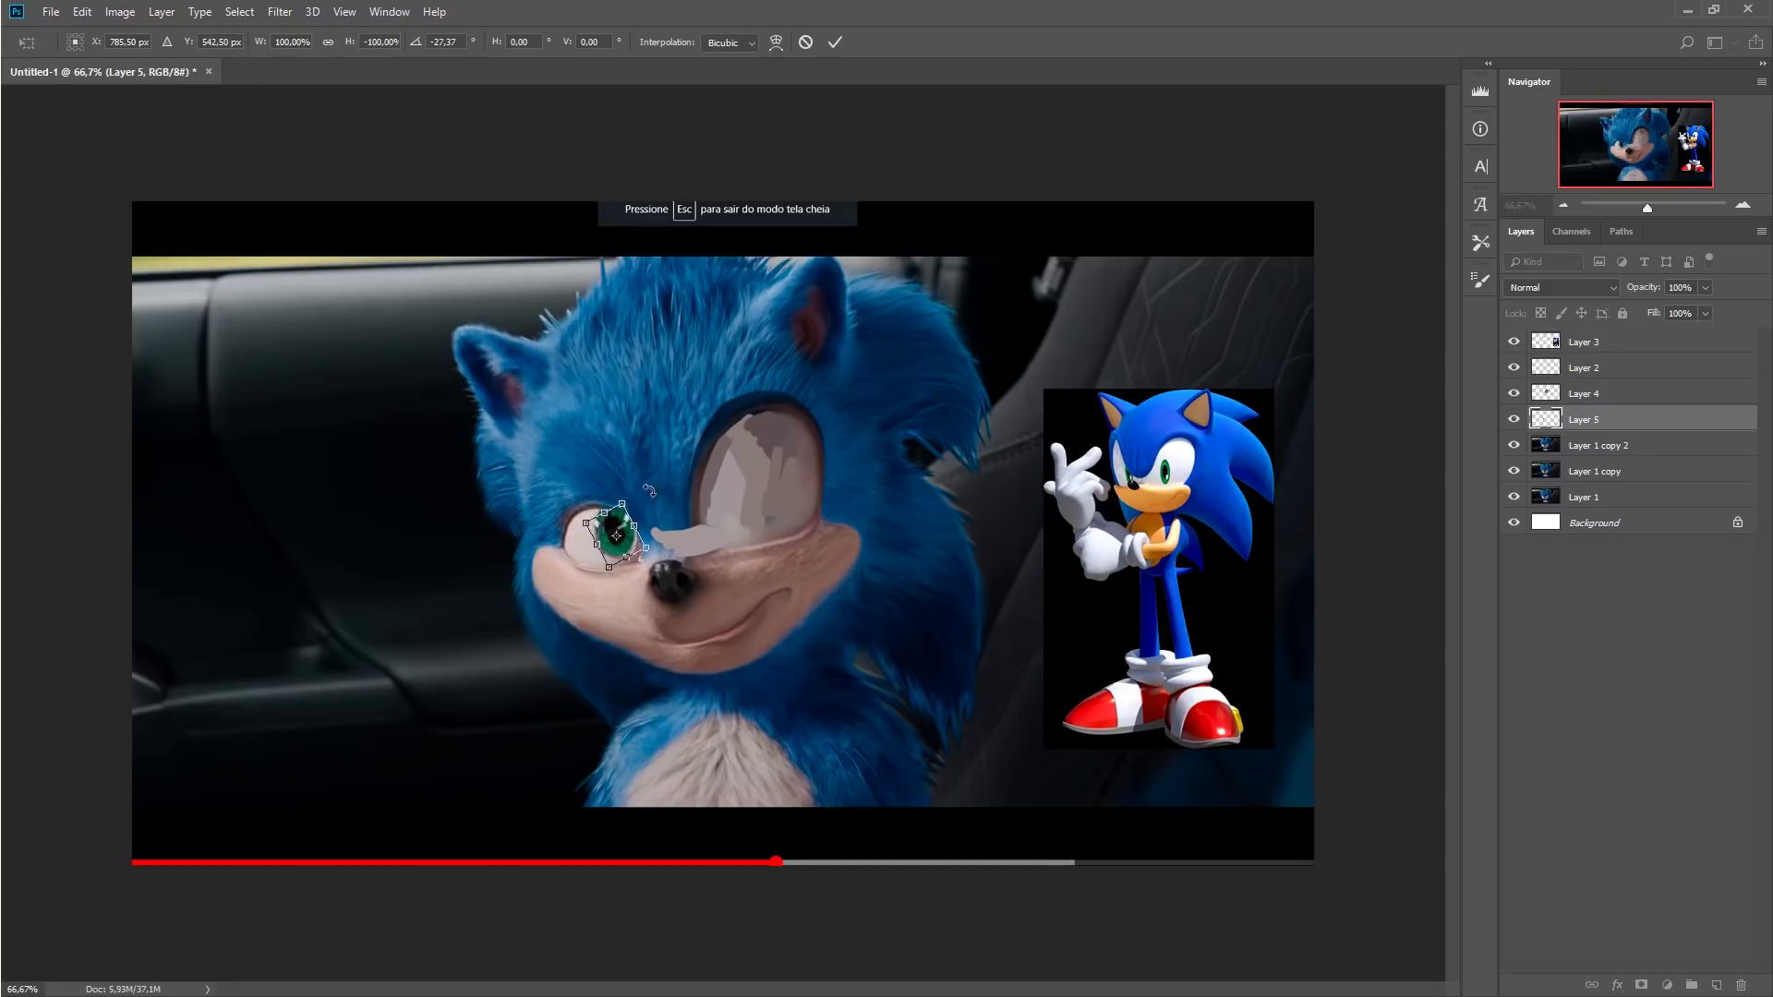
key(Return)
drag(1586, 423, 1586, 397)
key(ctrl+t)
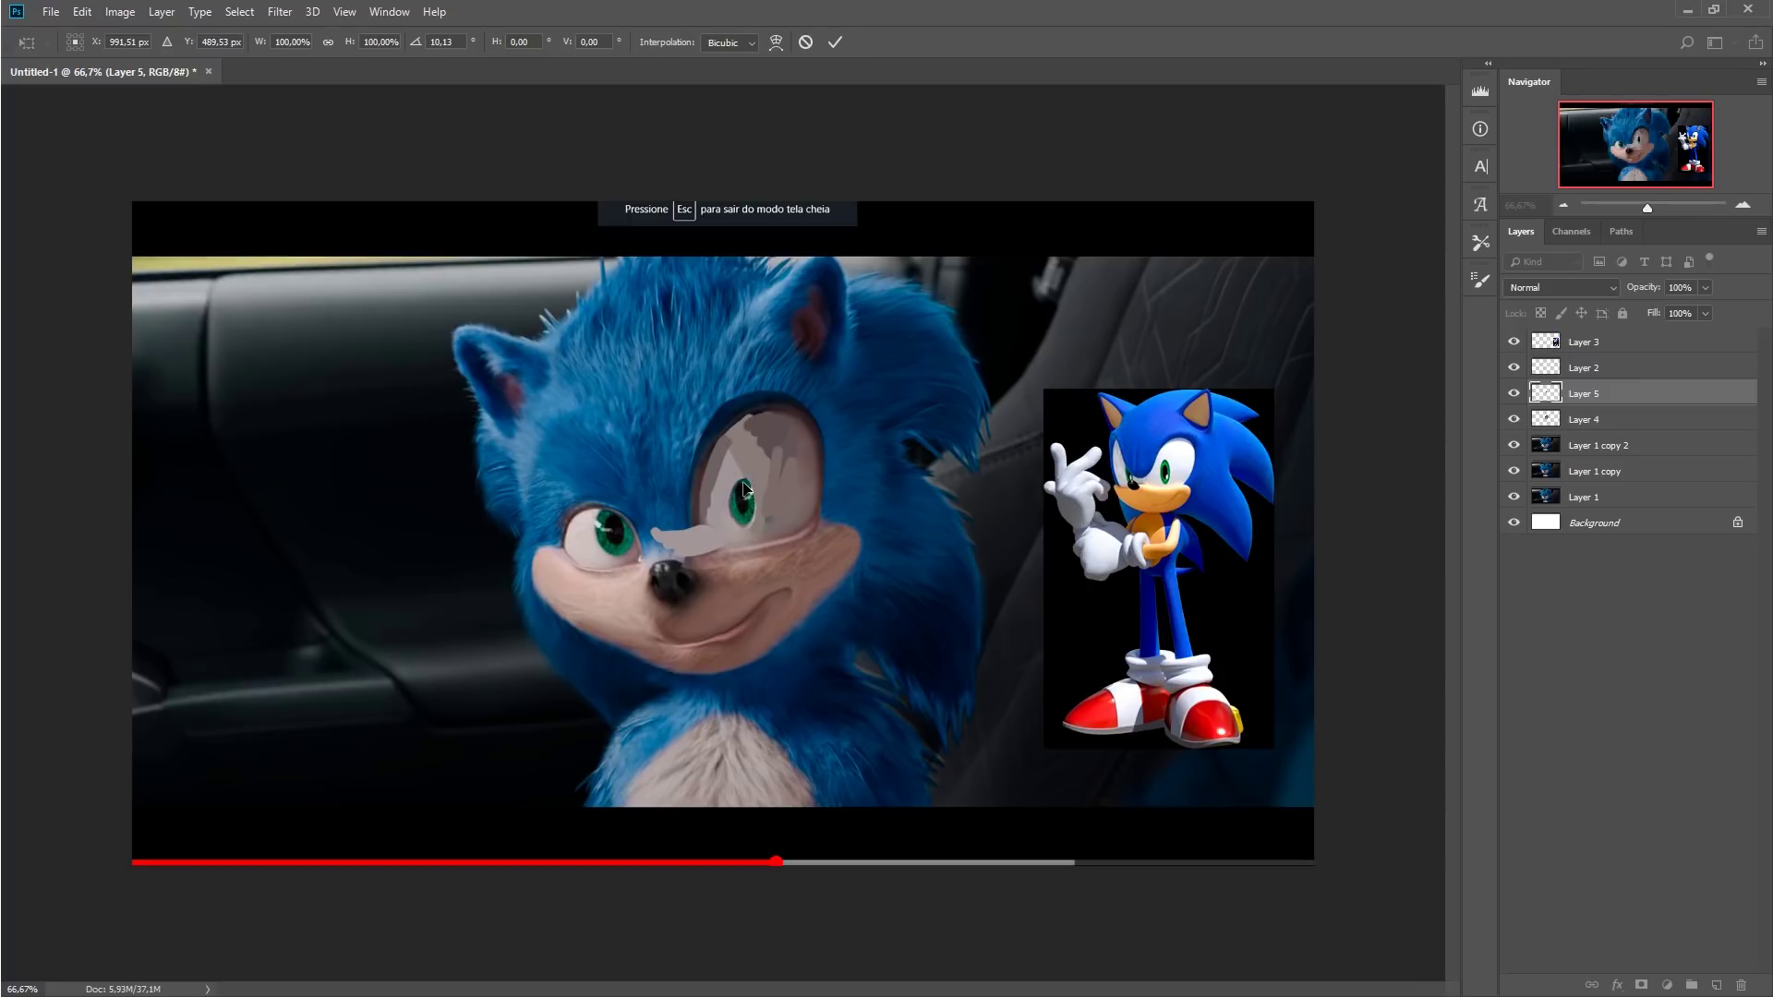
drag(744, 487, 757, 498)
key(Return)
key(b)
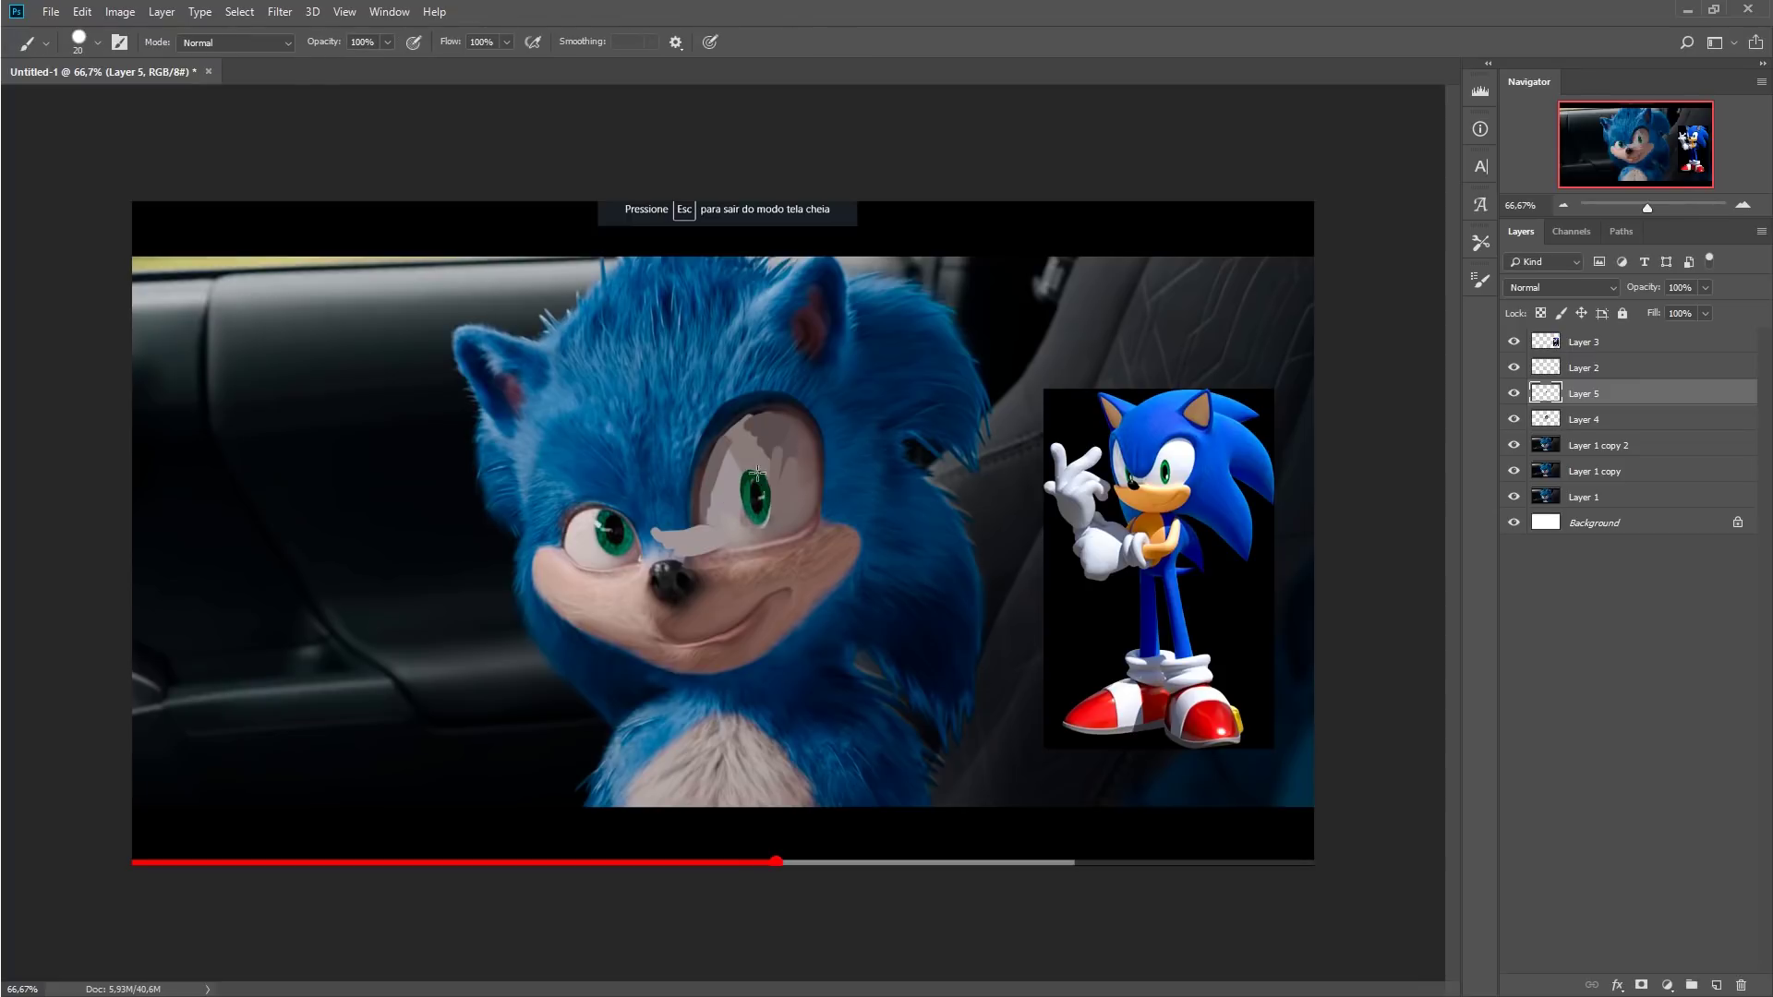
key(ctrl+e)
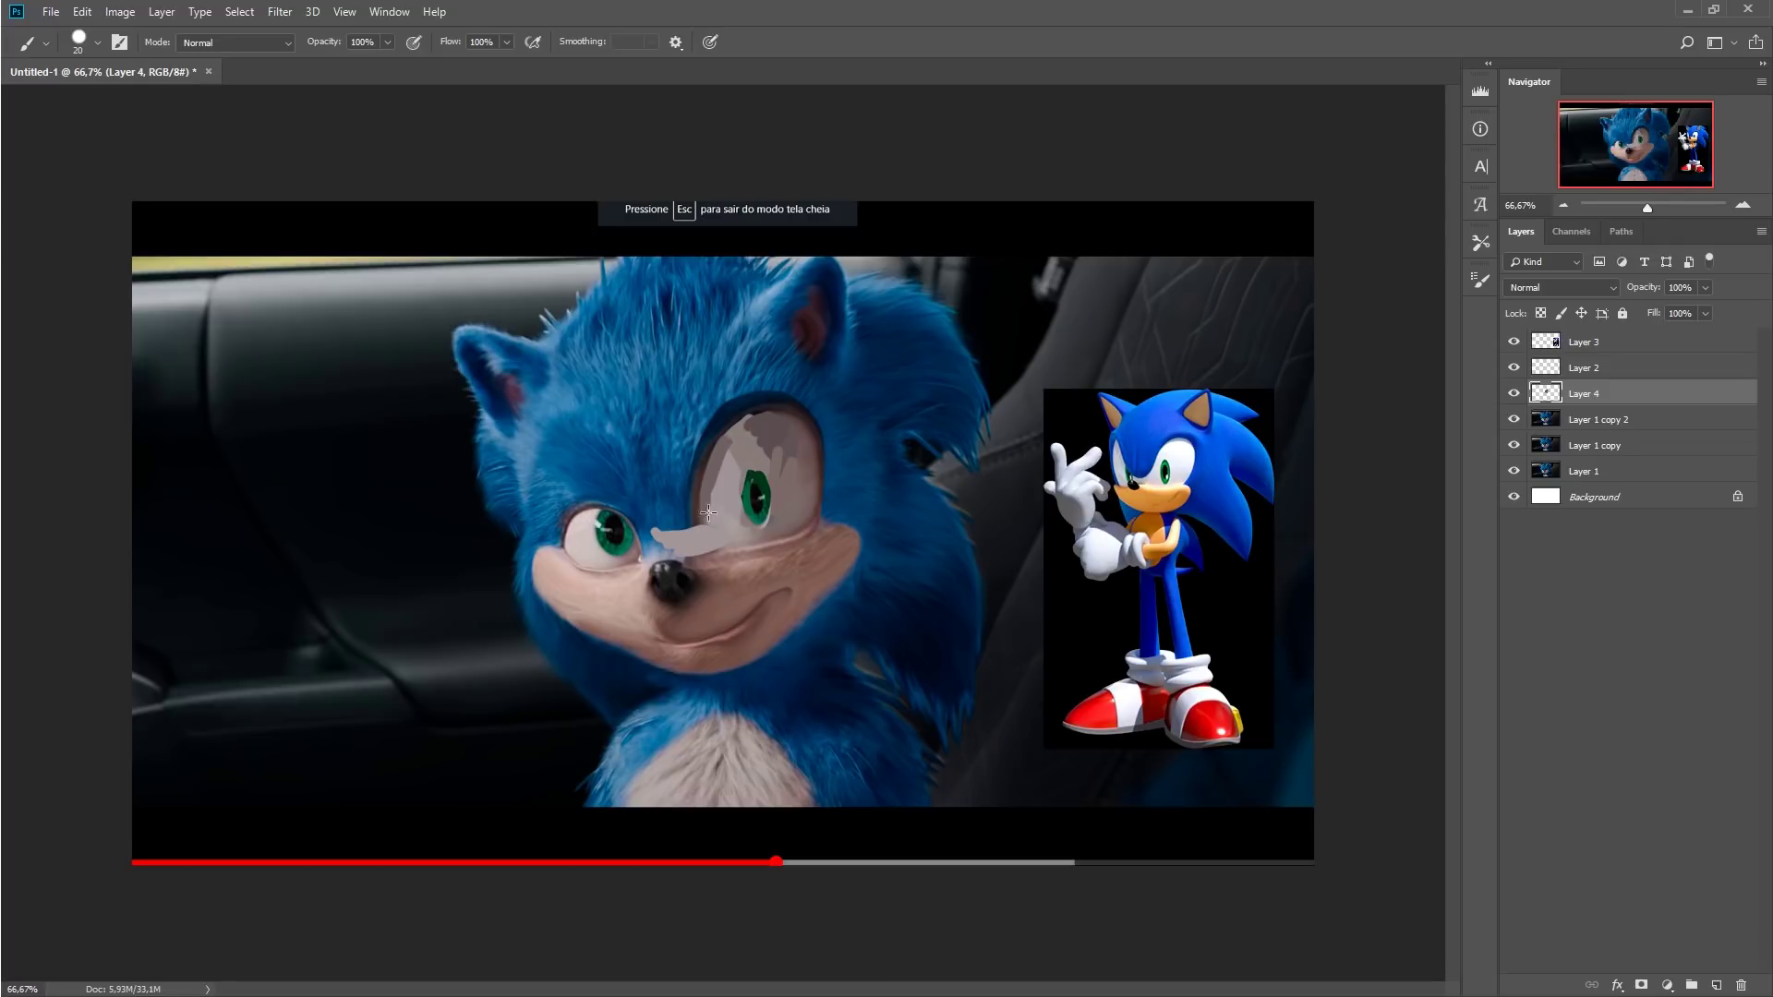
Outline the right eye's edge and paint sampled light grey between the left eye and nose
mouse_move(655, 476)
mouse_down()
mouse_move(658, 534)
mouse_move(702, 527)
mouse_move(549, 436)
mouse_move(565, 552)
mouse_move(561, 456)
mouse_up()
key(alt+bracketleft)
key(alt+bracketleft)
key(alt+bracketright)
key(alt+bracketright)
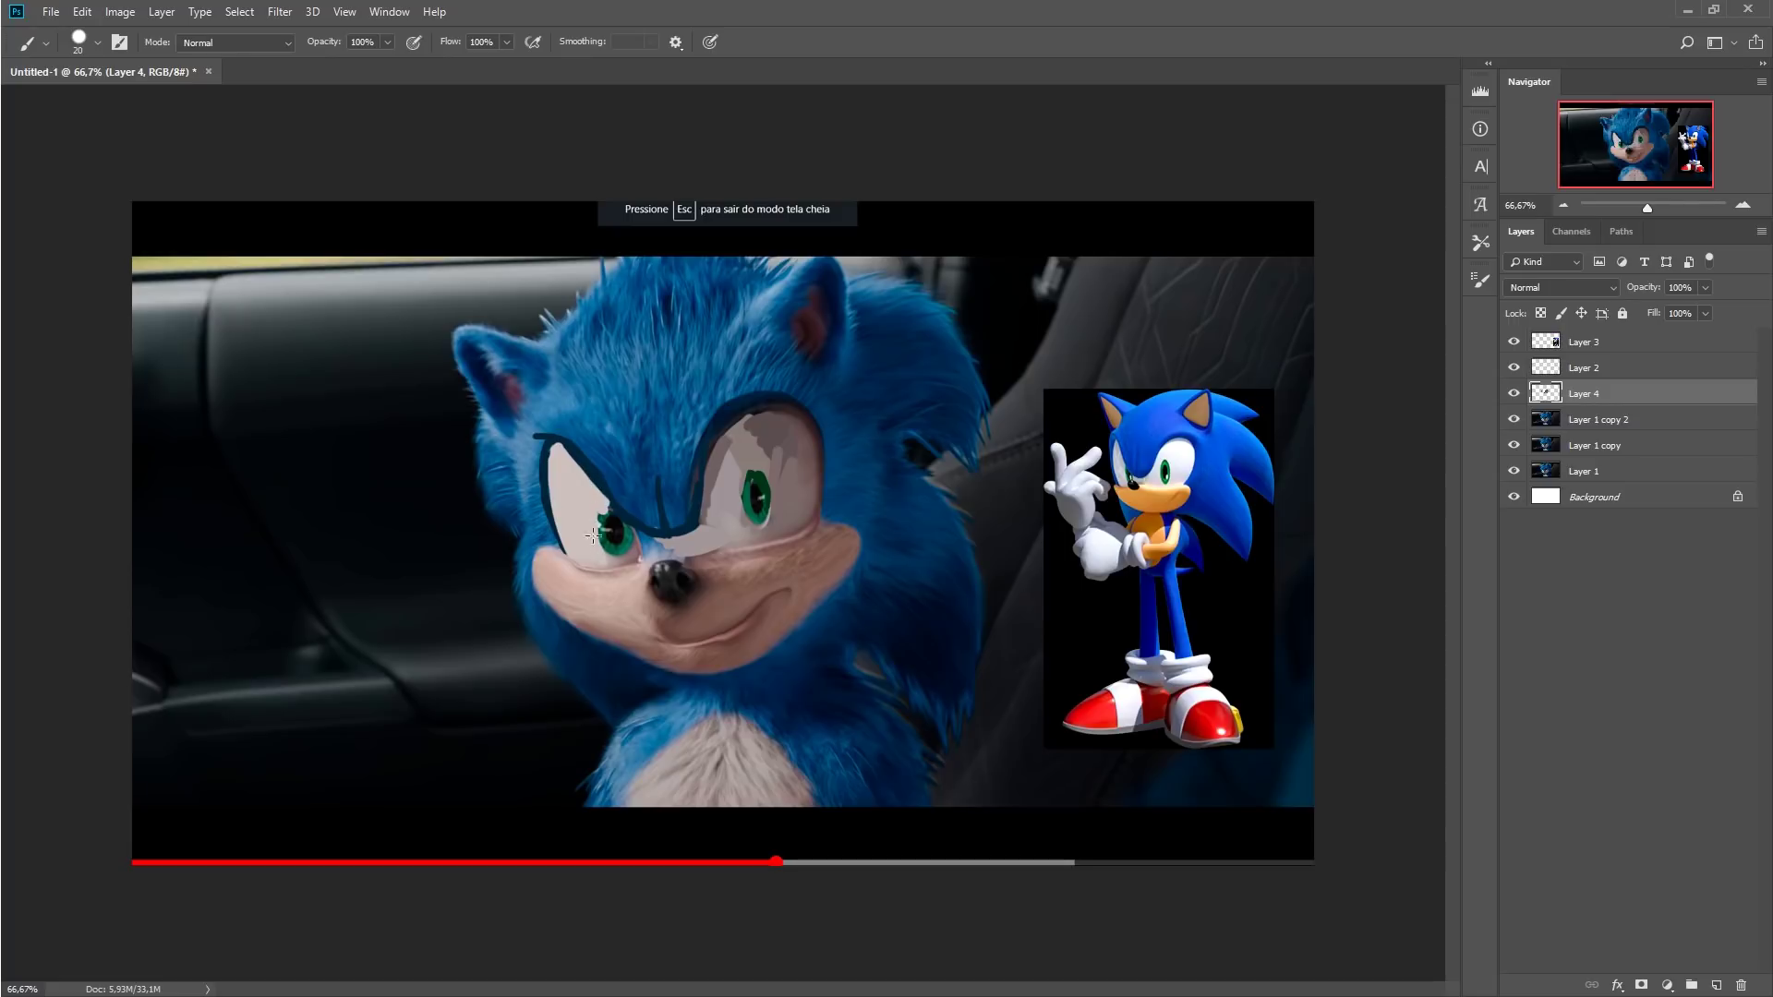
alt+click(627, 538)
alt+click(591, 526)
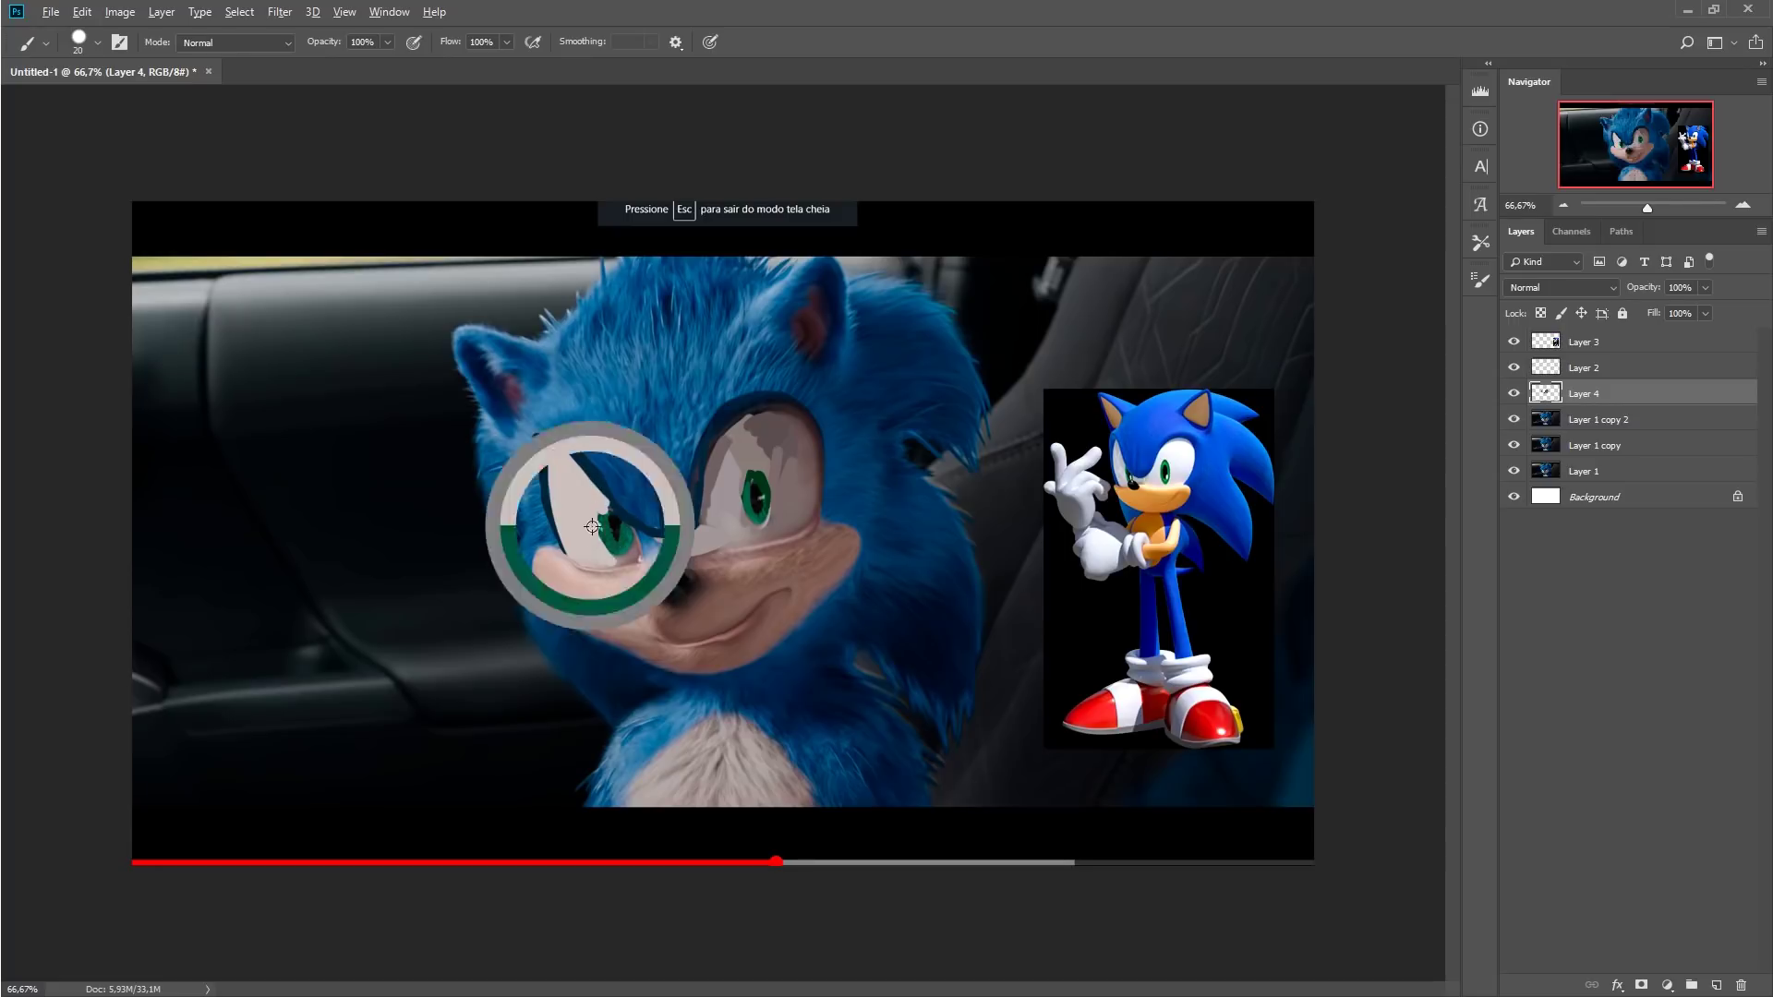
mouse_move(617, 561)
mouse_down()
mouse_move(691, 541)
mouse_move(732, 485)
mouse_up()
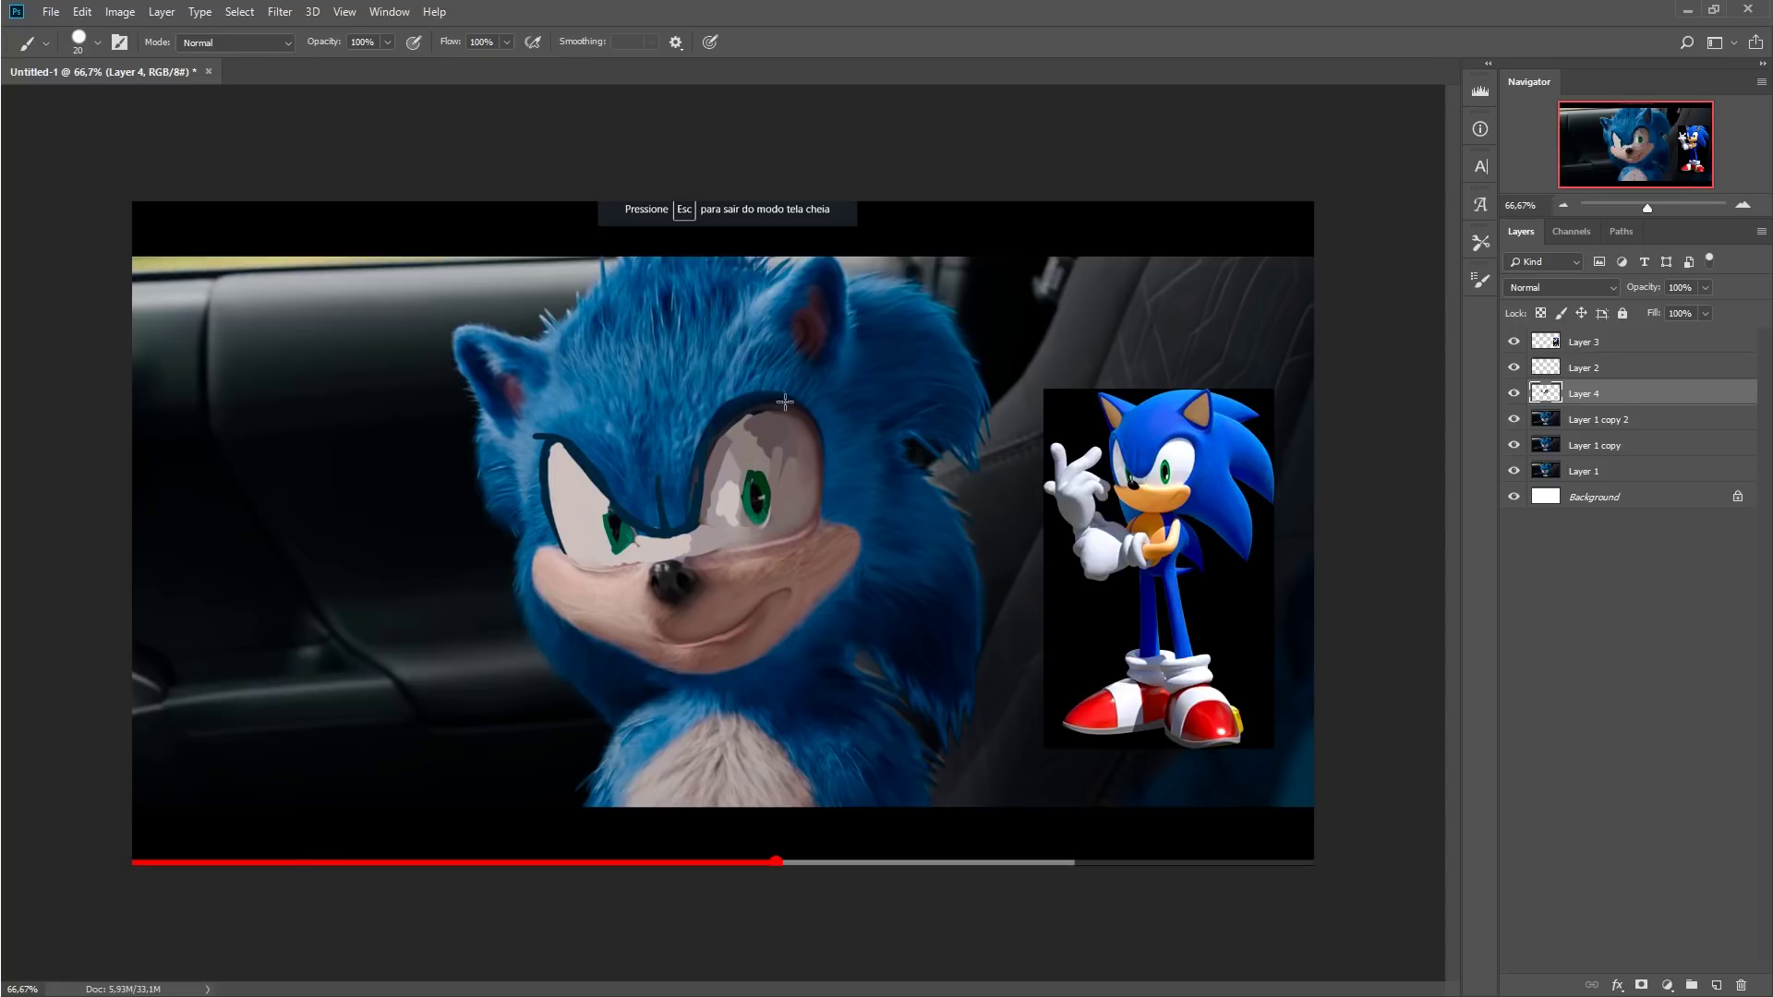
Darken both eyes' outlines and cover the muzzle and mouth line with skin-coloured paint
drag(784, 401, 823, 499)
mouse_move(565, 430)
mouse_down()
mouse_move(535, 467)
mouse_move(543, 504)
mouse_up()
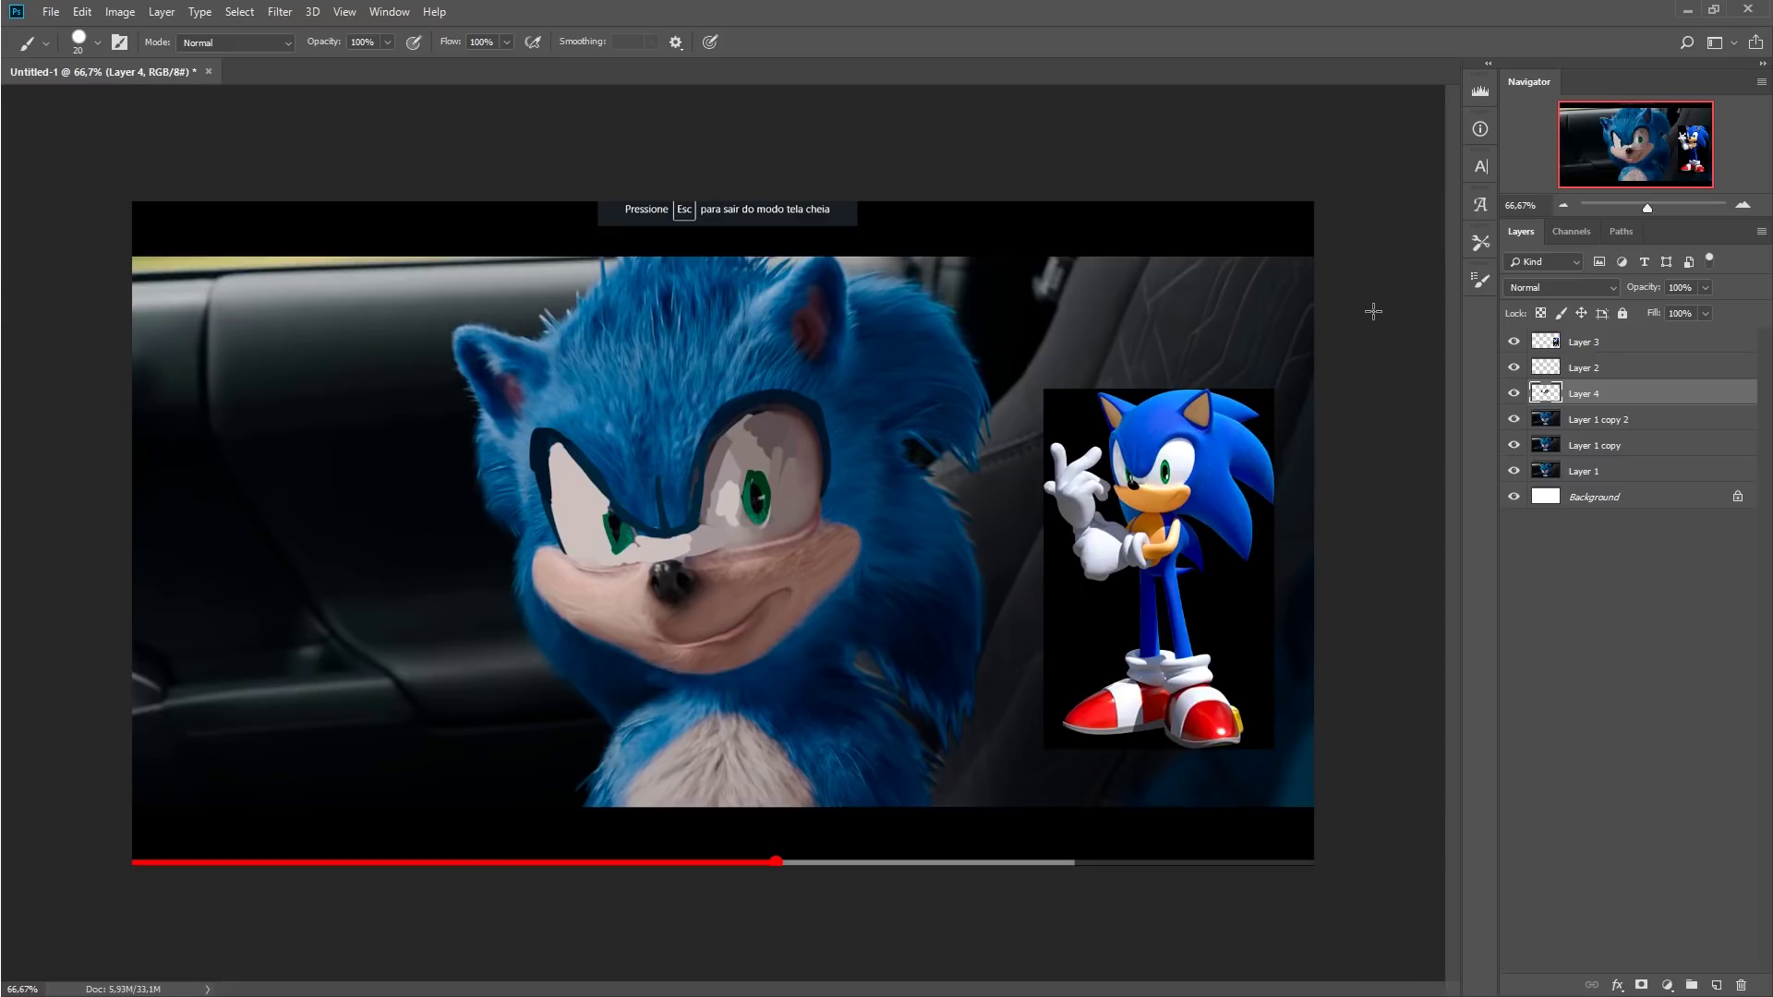
drag(850, 550, 770, 643)
mouse_move(733, 565)
mouse_down()
mouse_move(780, 554)
mouse_move(716, 637)
mouse_move(674, 646)
mouse_move(784, 602)
mouse_move(816, 557)
mouse_move(740, 631)
mouse_up()
On the eye layer, paint the lower muzzle and both chest sides in skin colour with a size-35 brush
key(alt+bracketright)
key(alt+bracketright)
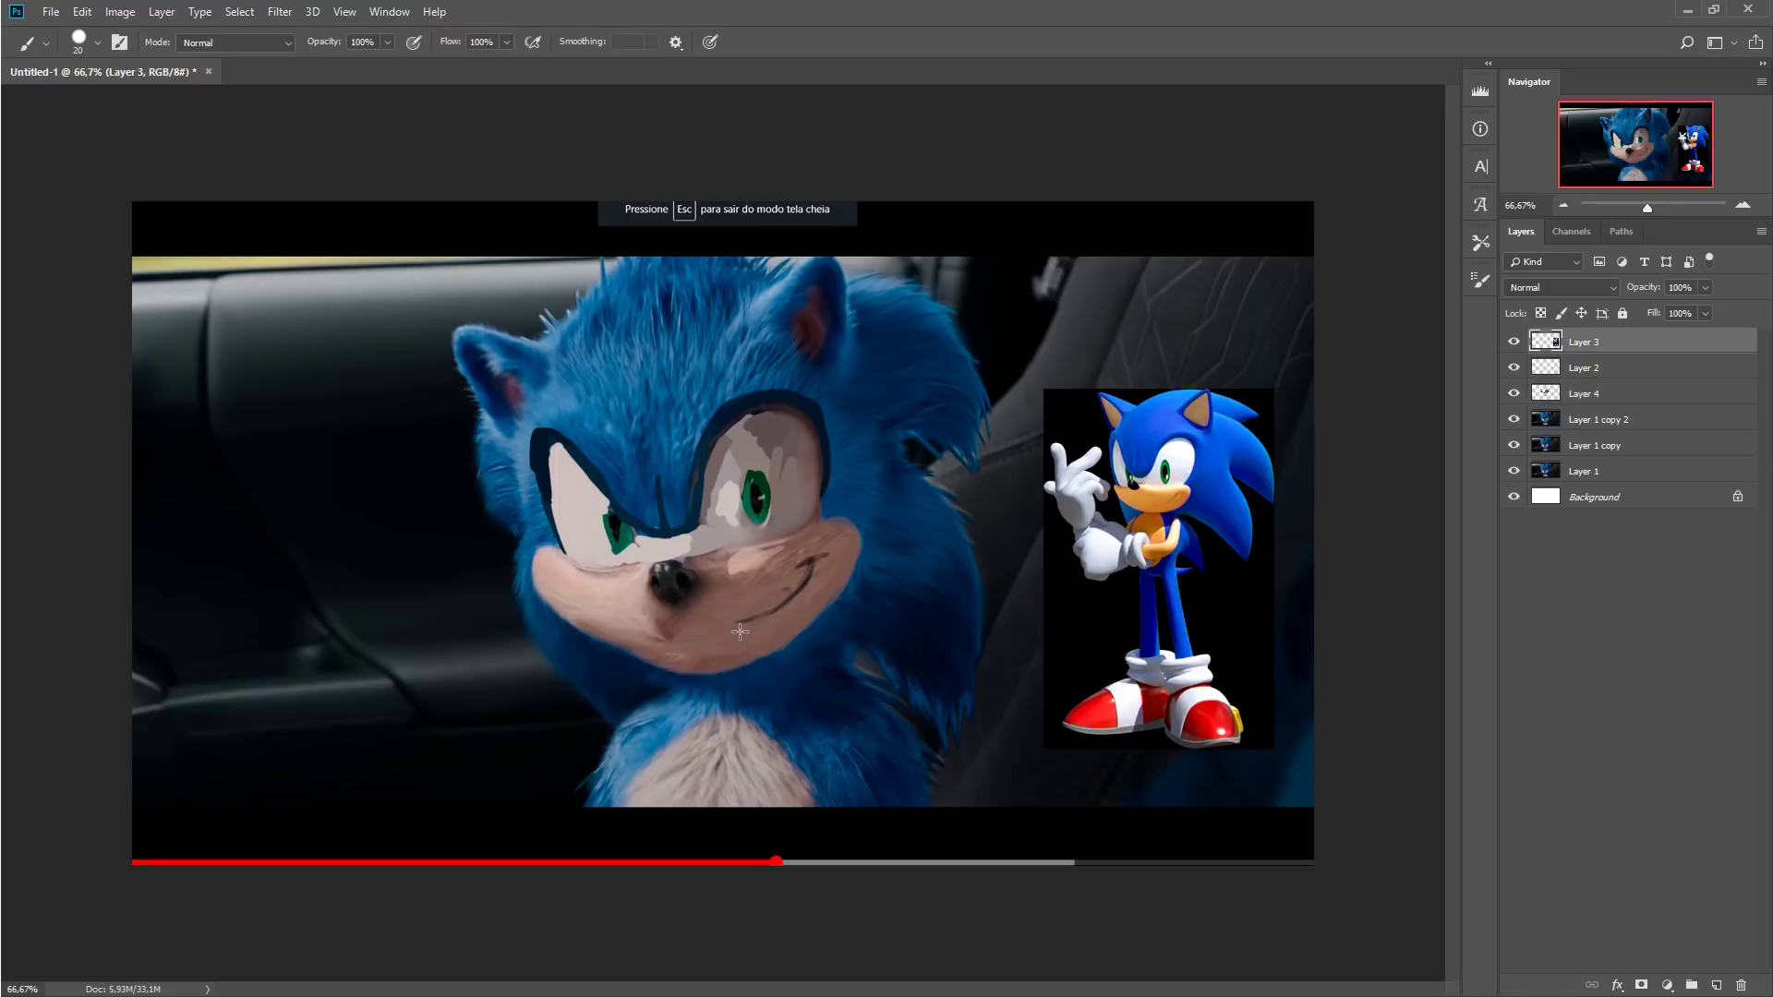
key(alt+bracketleft)
key(alt+bracketleft)
key(bracketright)
key(bracketright)
key(bracketright)
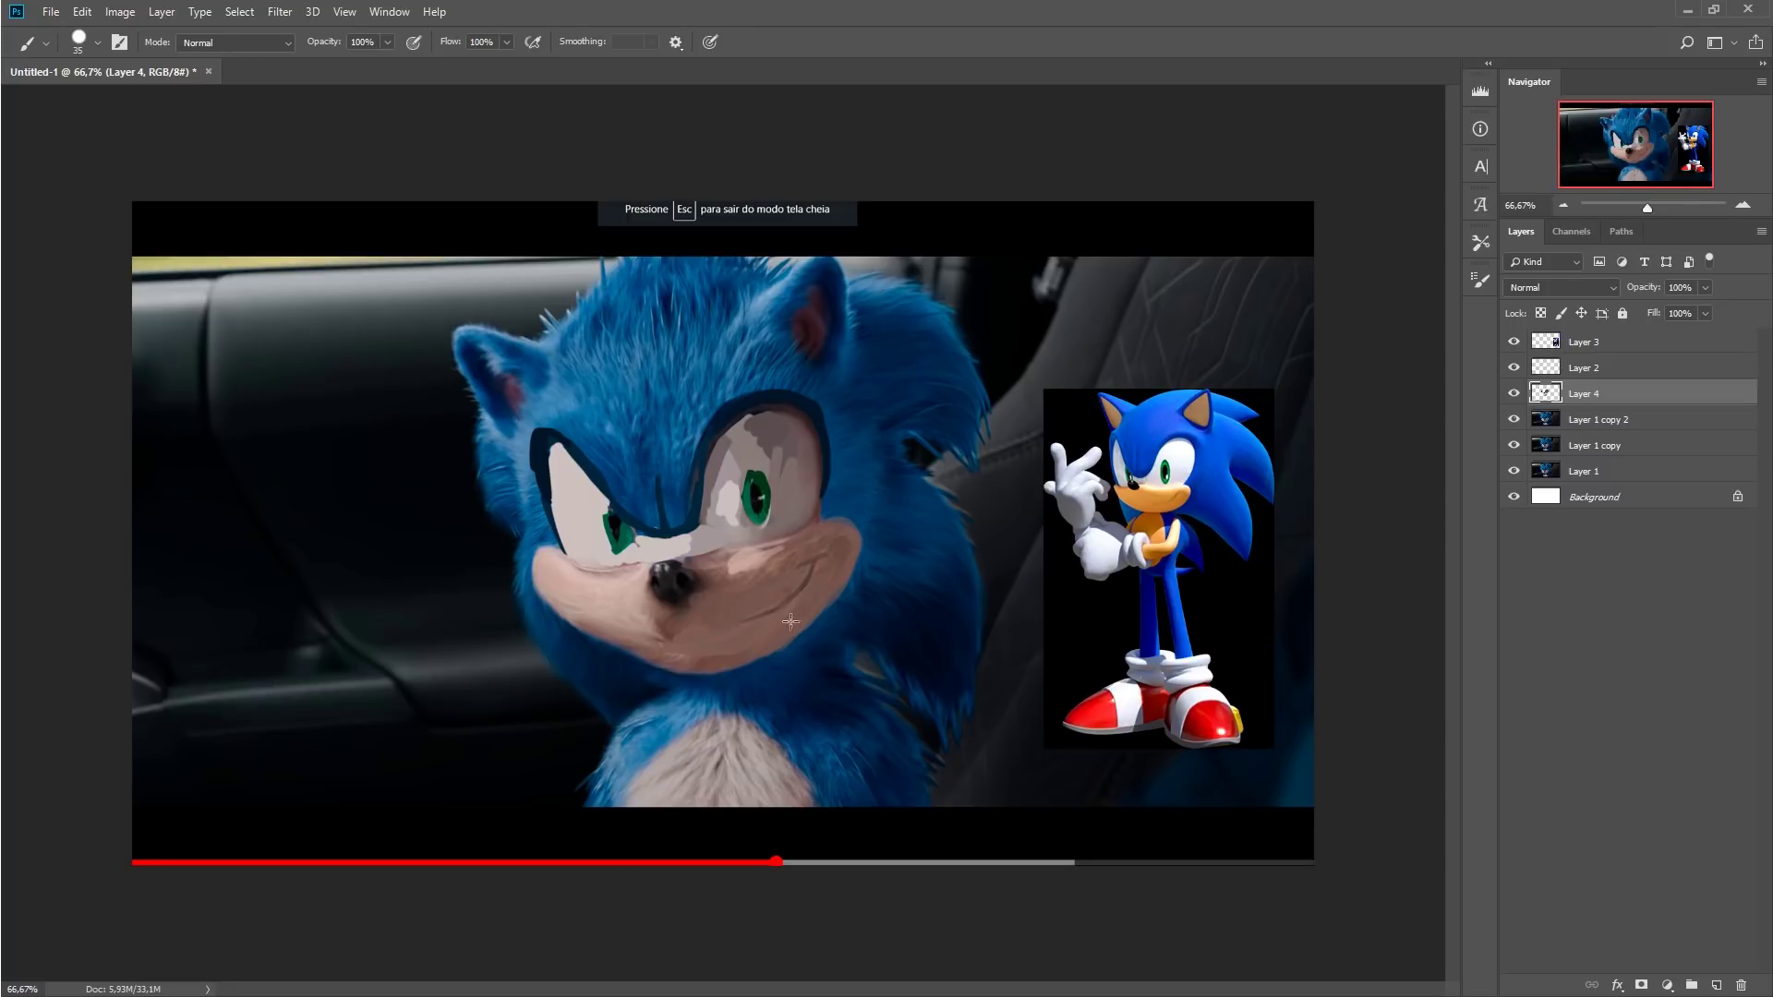
drag(664, 632, 578, 622)
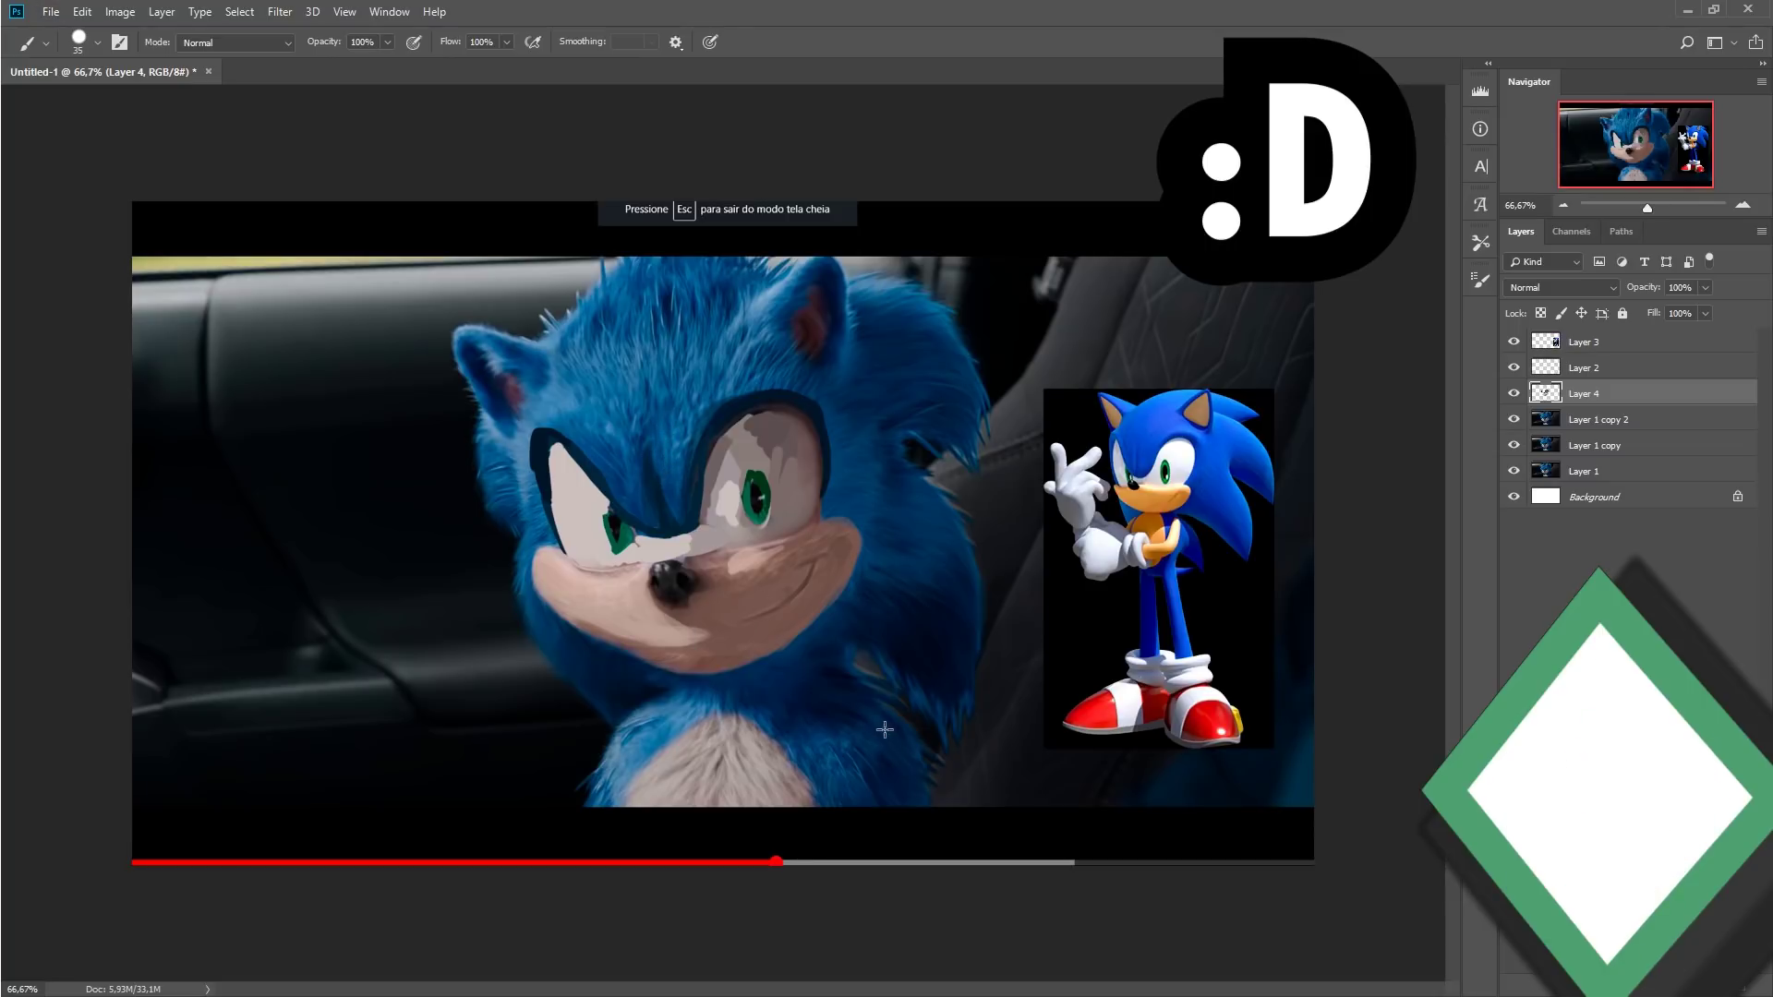
drag(882, 721, 921, 805)
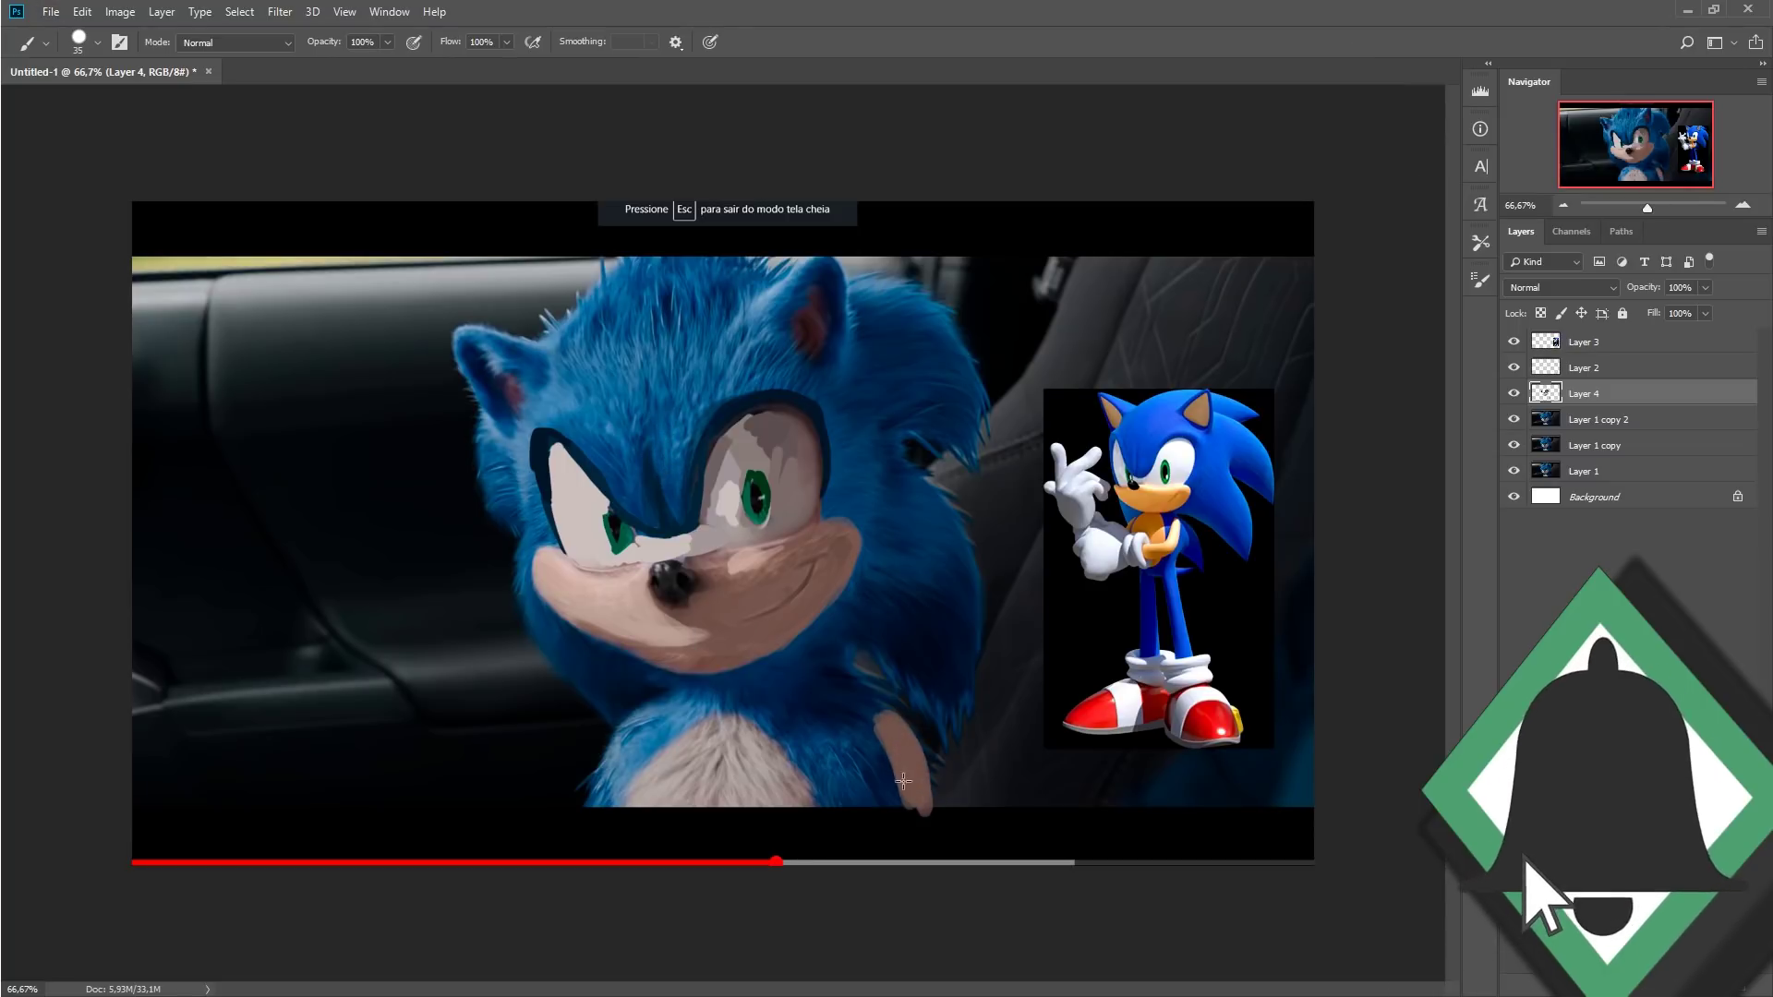
drag(639, 761, 618, 801)
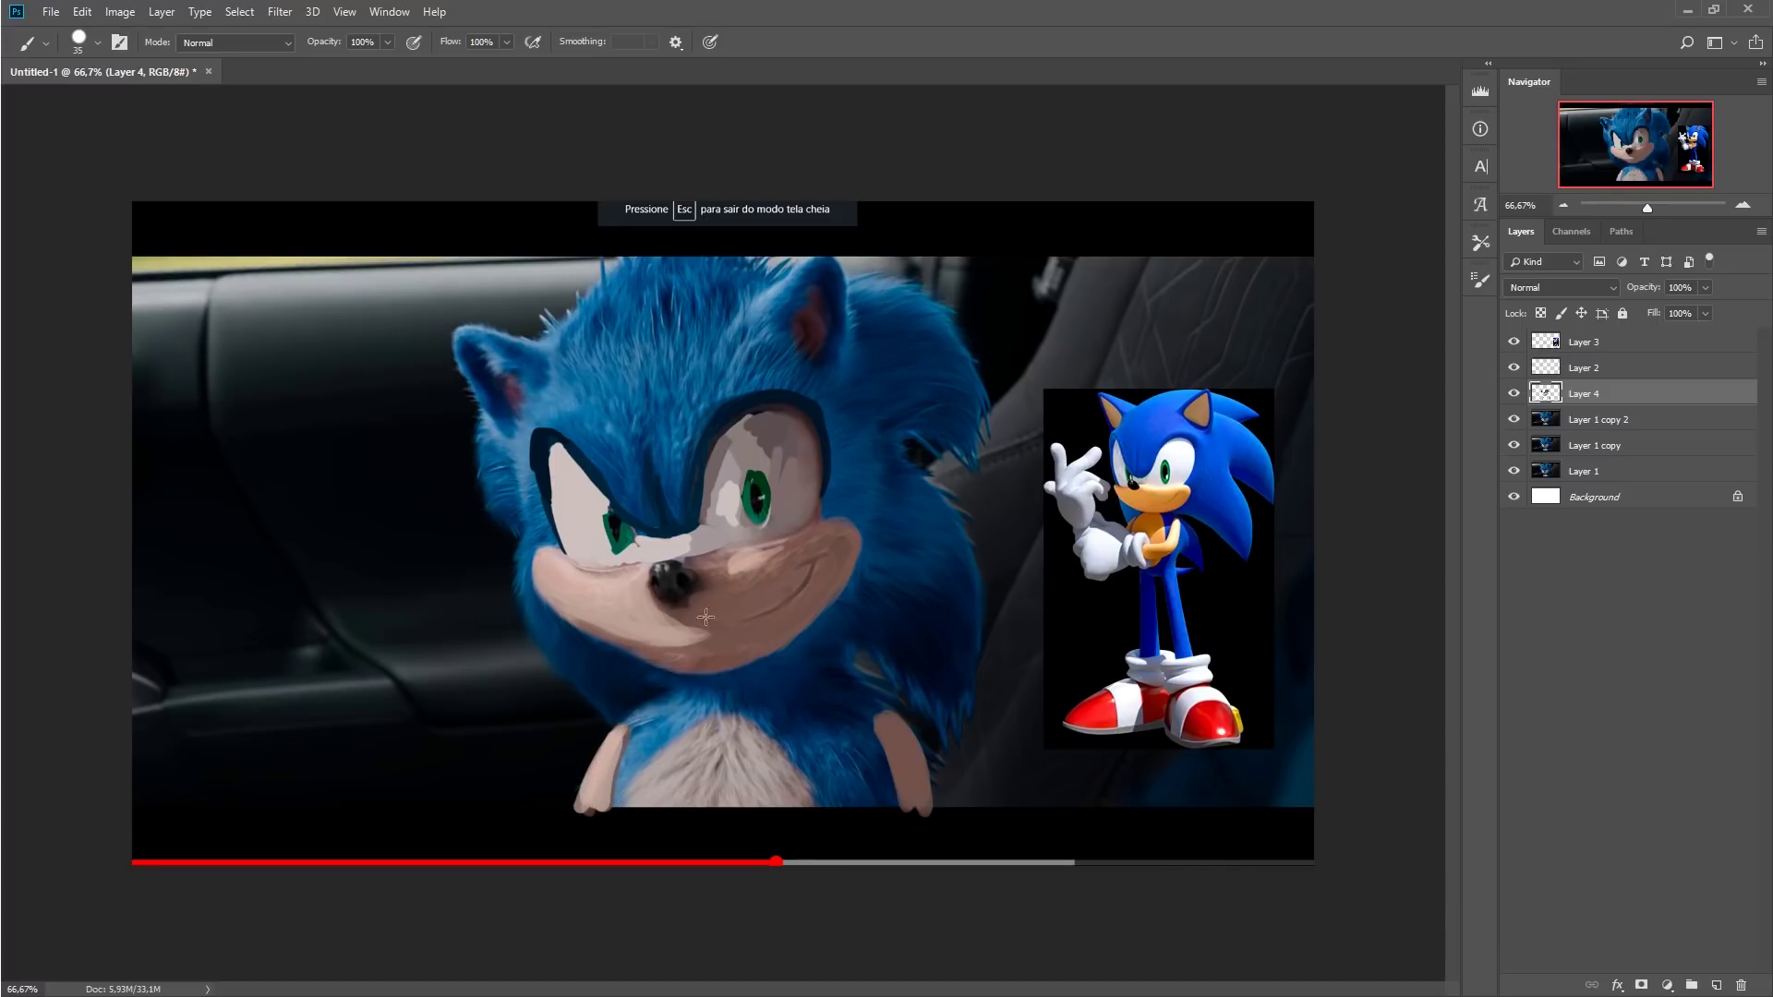
key(ctrl+plus)
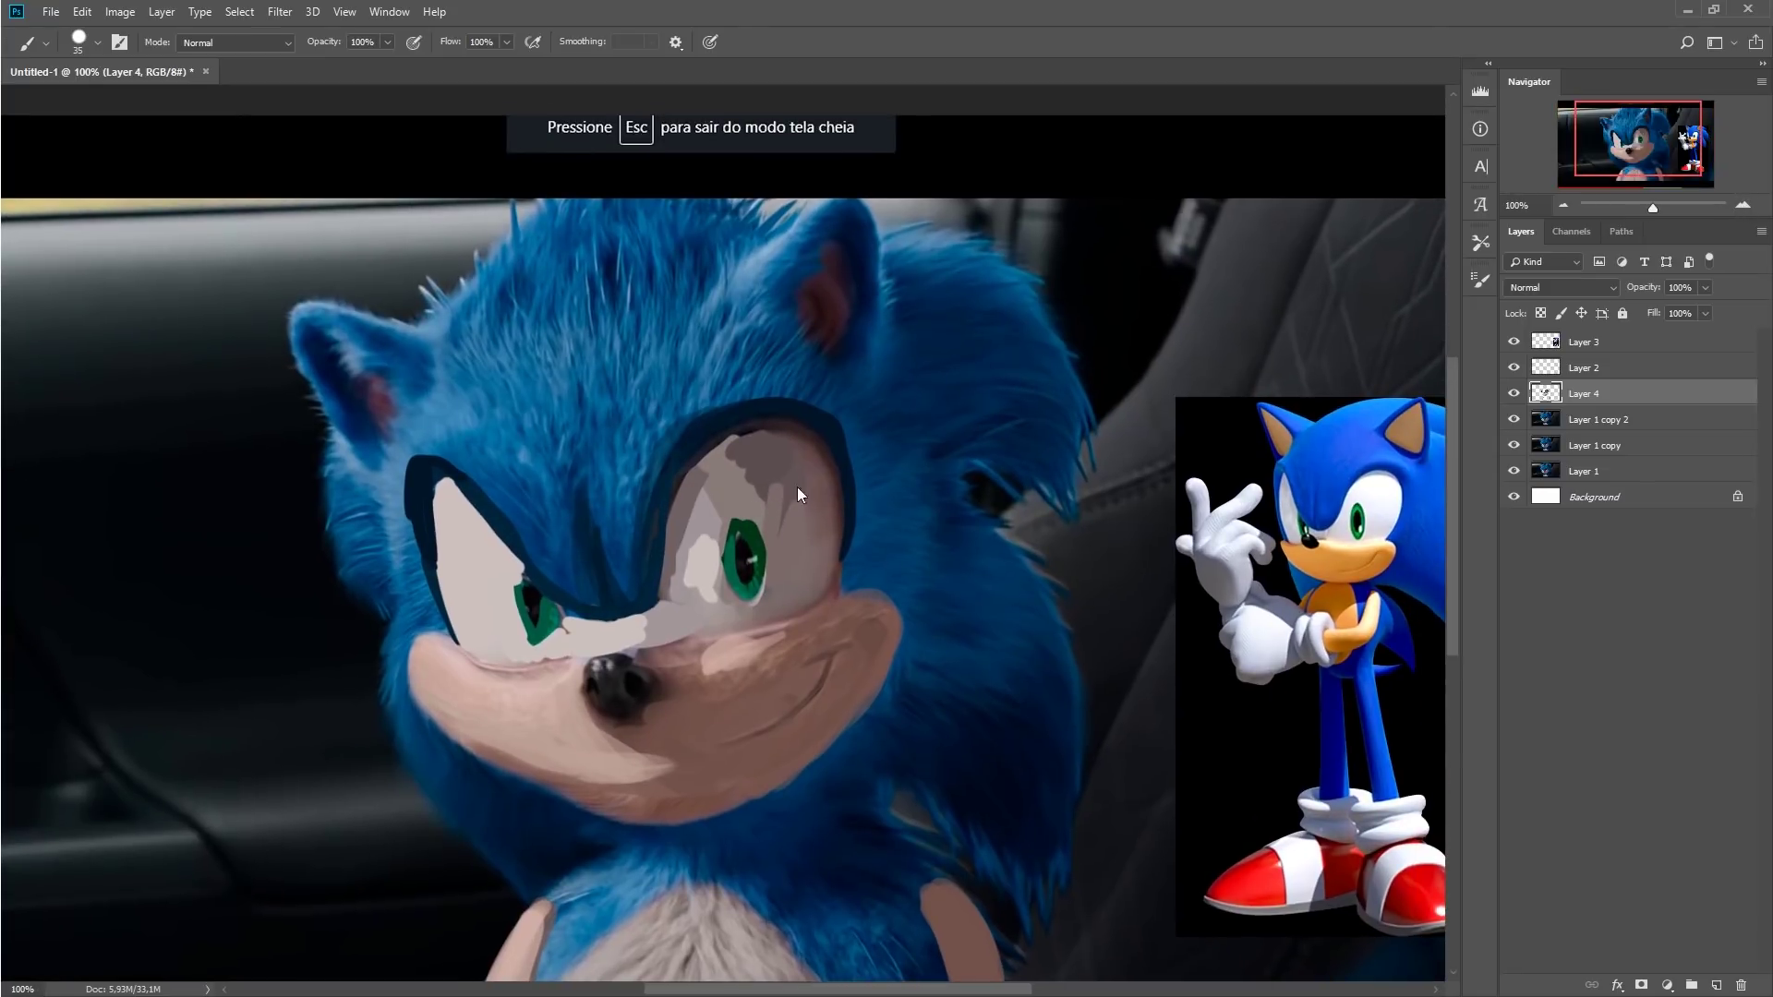
Smooth the right eye white around the iris and whiten the nose stripe with a soft 60–80 brush
key(bracketright)
key(bracketright)
key(bracketright)
mouse_move(701, 573)
mouse_down()
mouse_move(711, 508)
mouse_move(778, 507)
mouse_up()
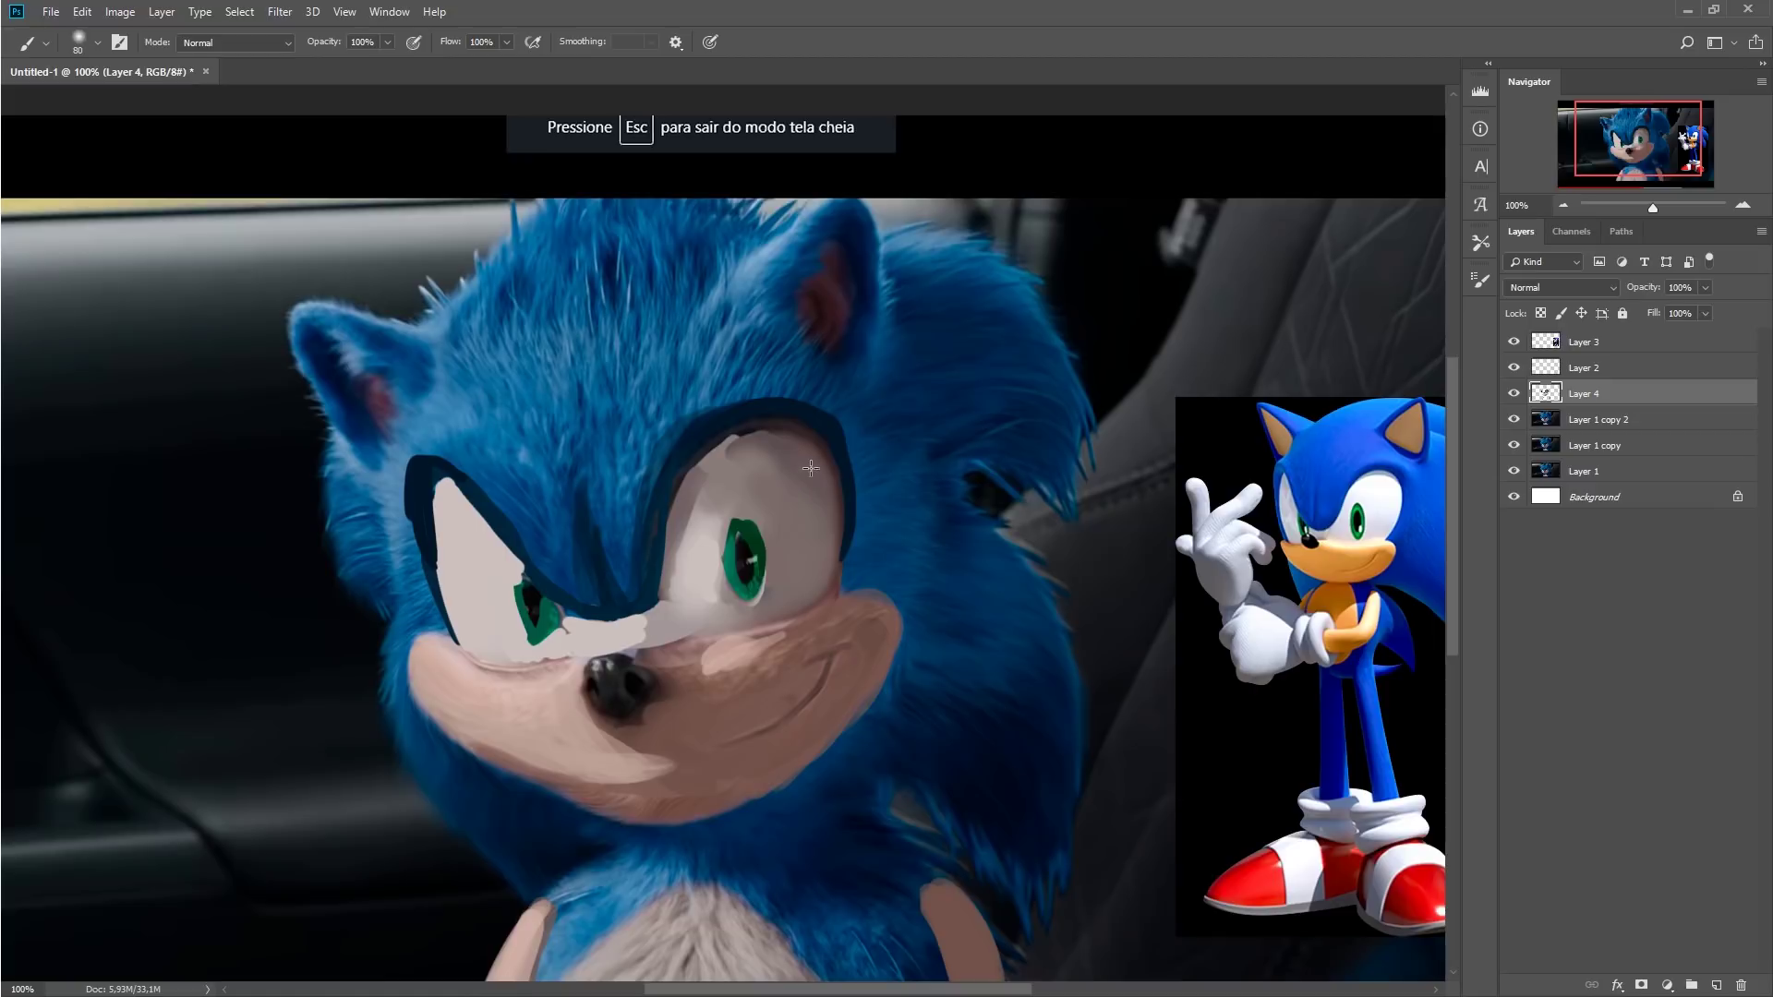
key(bracketleft)
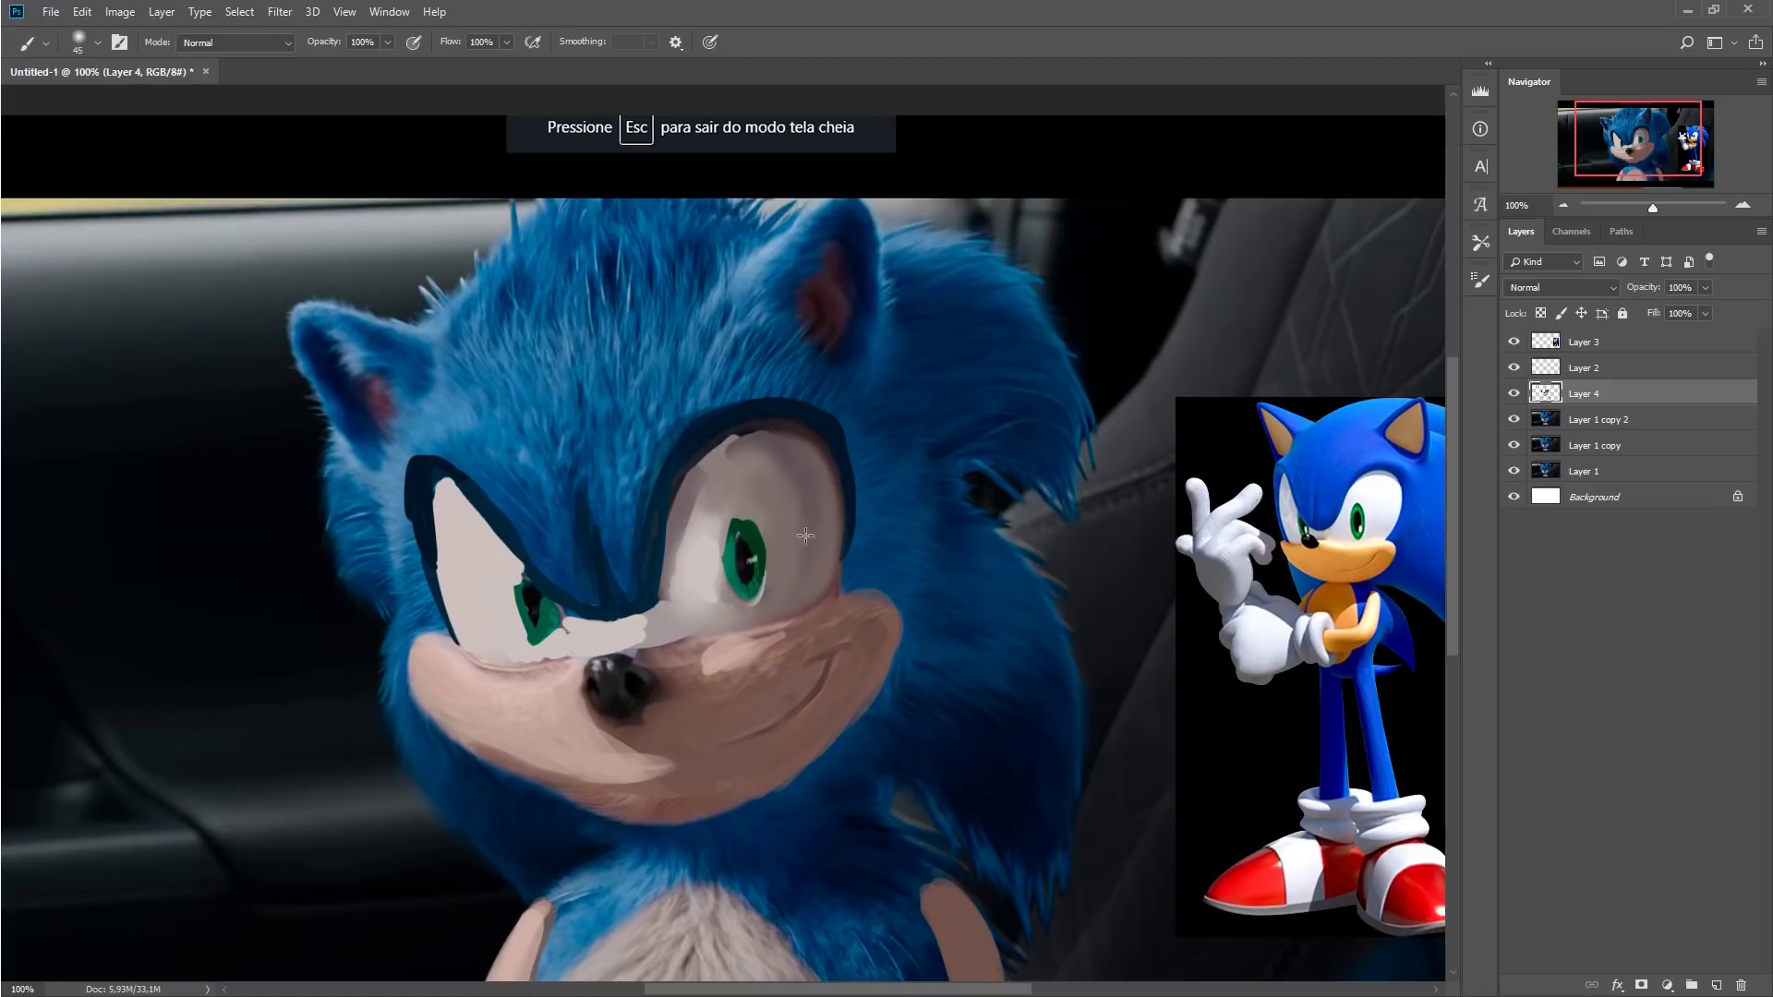
mouse_move(799, 480)
mouse_down()
mouse_move(720, 462)
mouse_move(702, 517)
mouse_move(792, 484)
mouse_up()
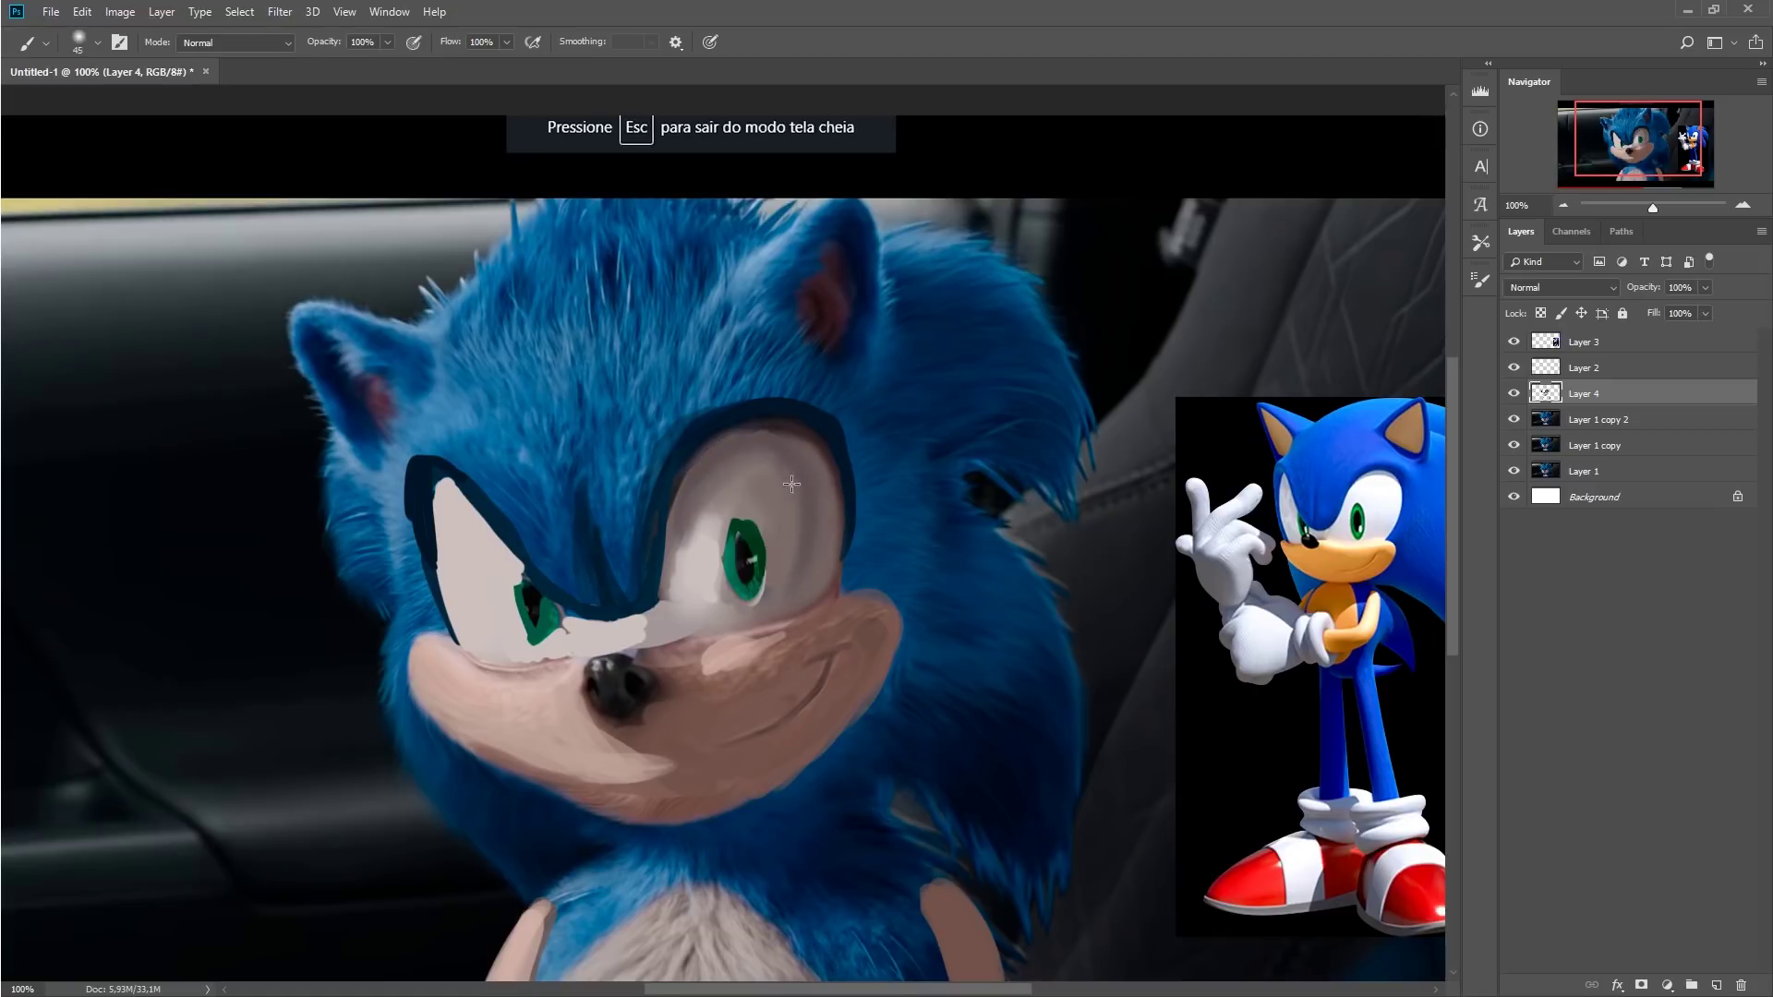
key(bracketright)
key(bracketright)
drag(707, 605, 650, 623)
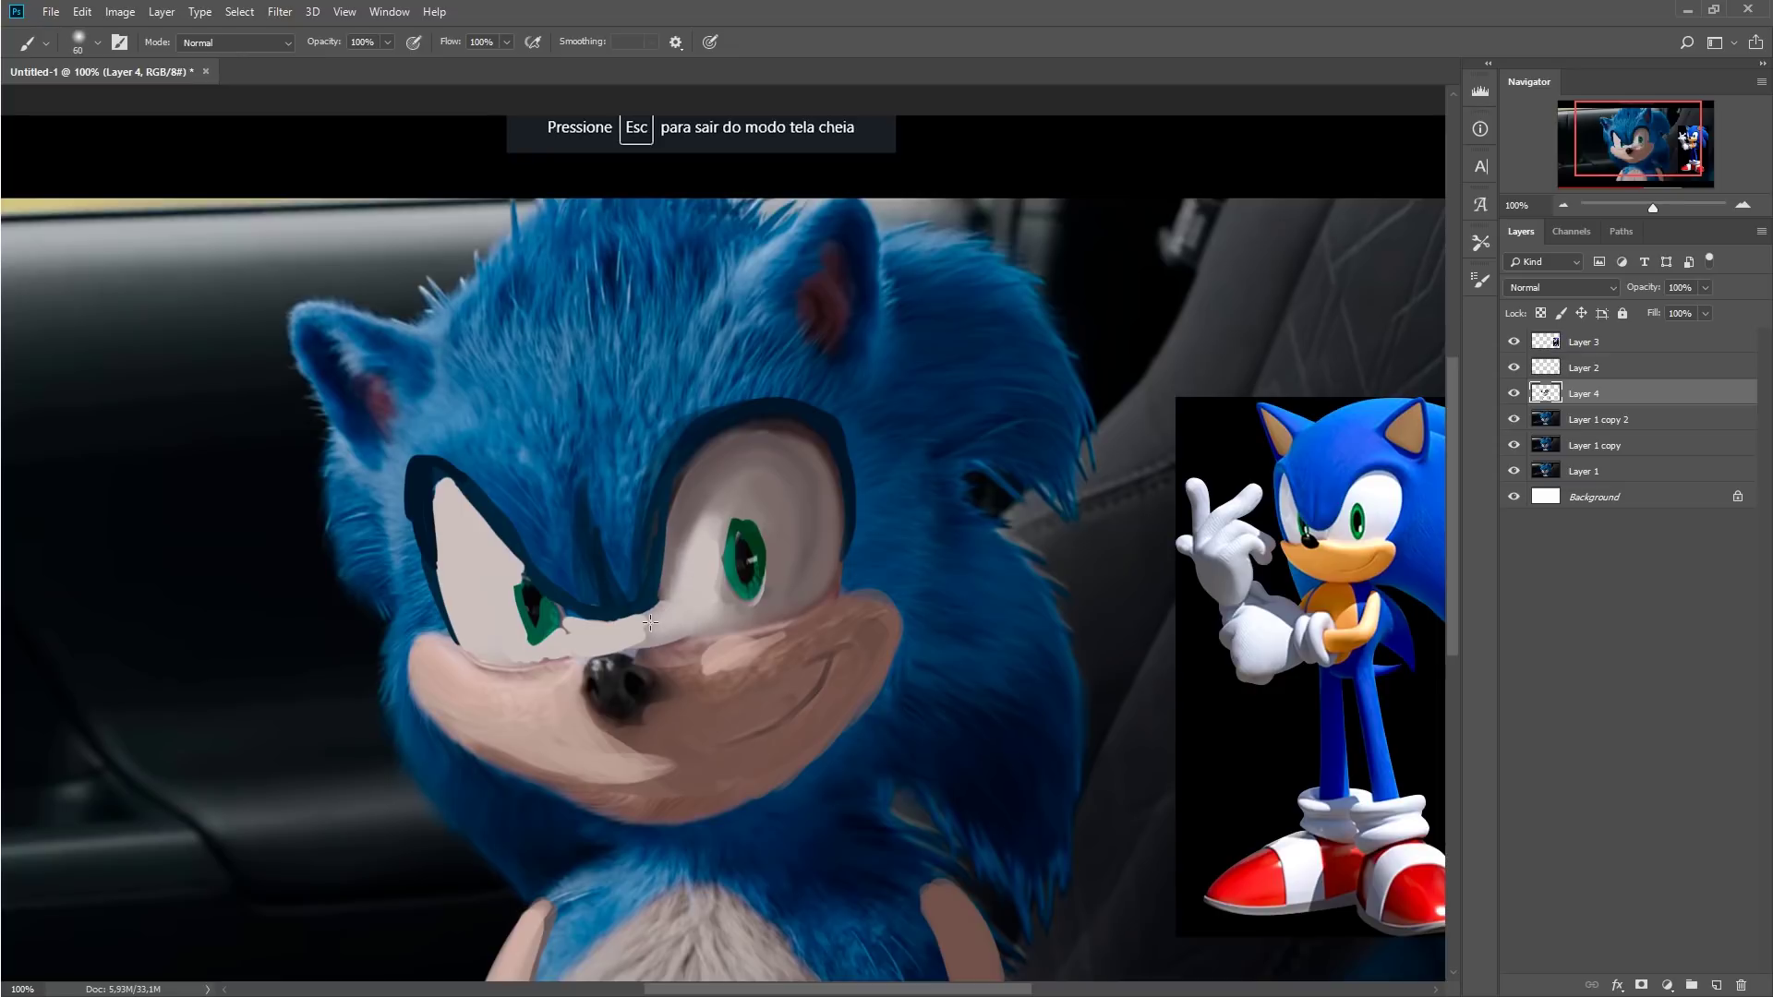
drag(1652, 206, 1664, 207)
mouse_move(1638, 144)
mouse_down()
mouse_move(1684, 140)
mouse_move(1624, 145)
mouse_up()
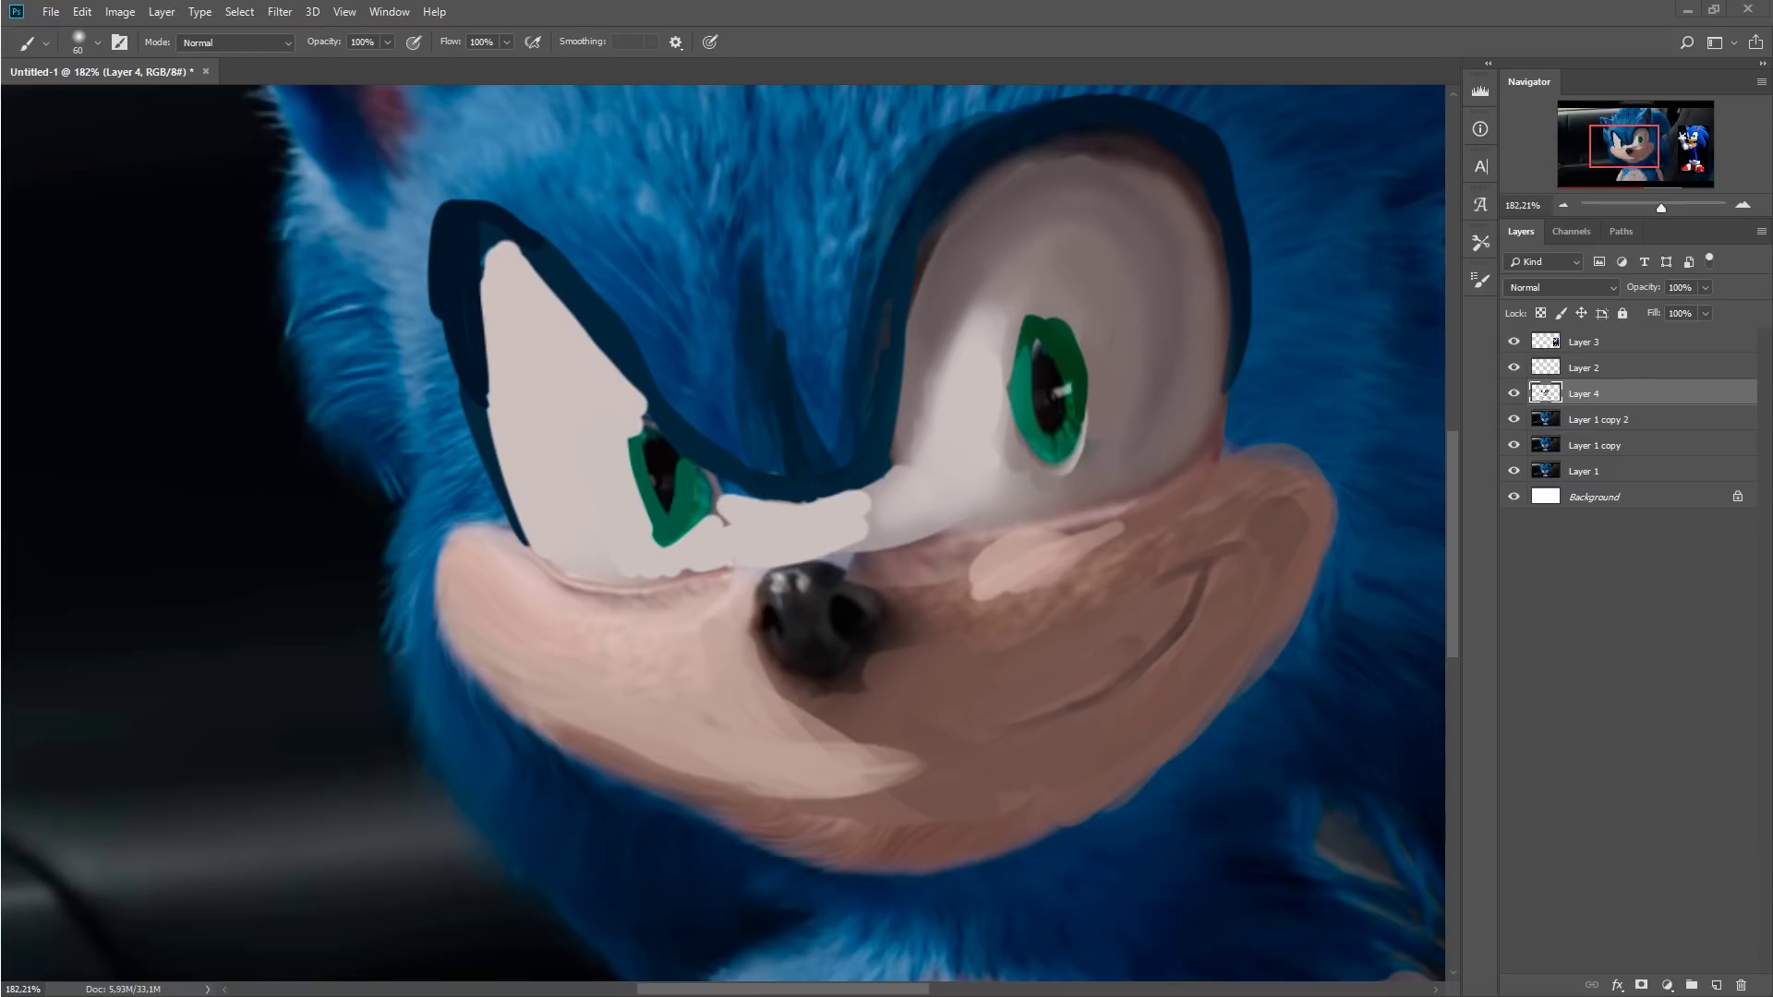
Compare the painting with the original, merge it down onto Layer 1 copy 2, and hide Layer 1 copy
drag(1016, 501, 937, 582)
click(1512, 393)
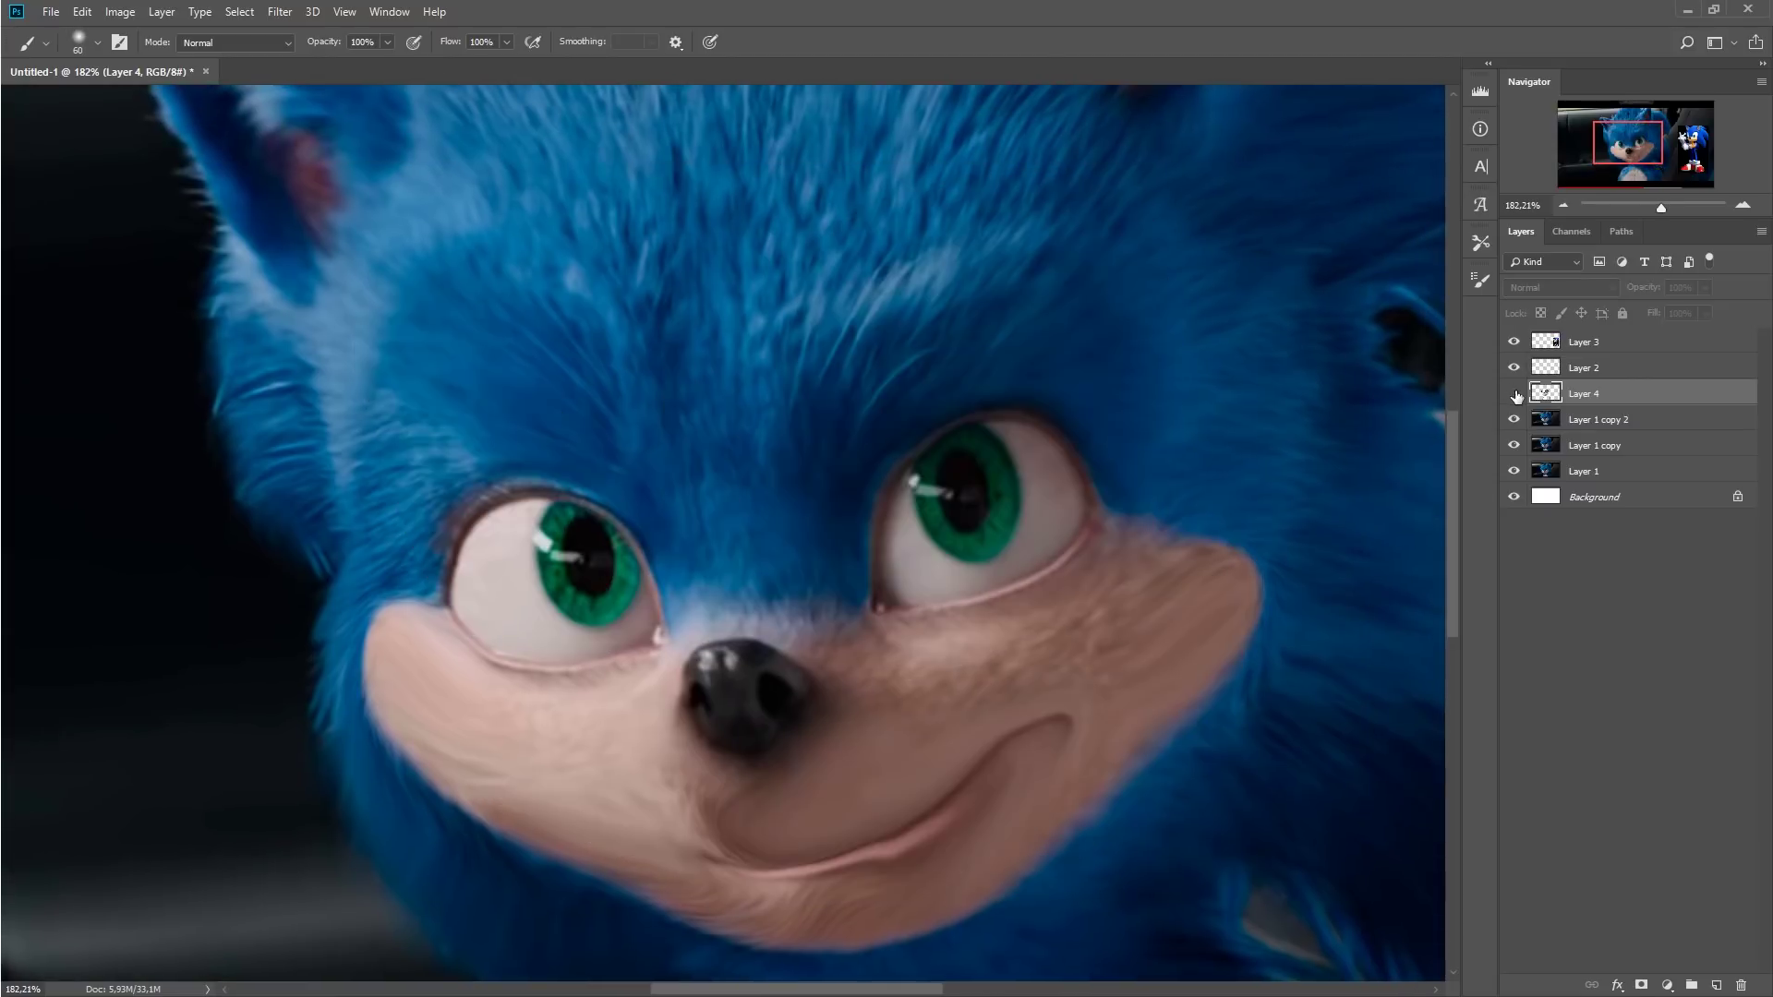
click(1512, 394)
click(1513, 394)
key(ctrl+e)
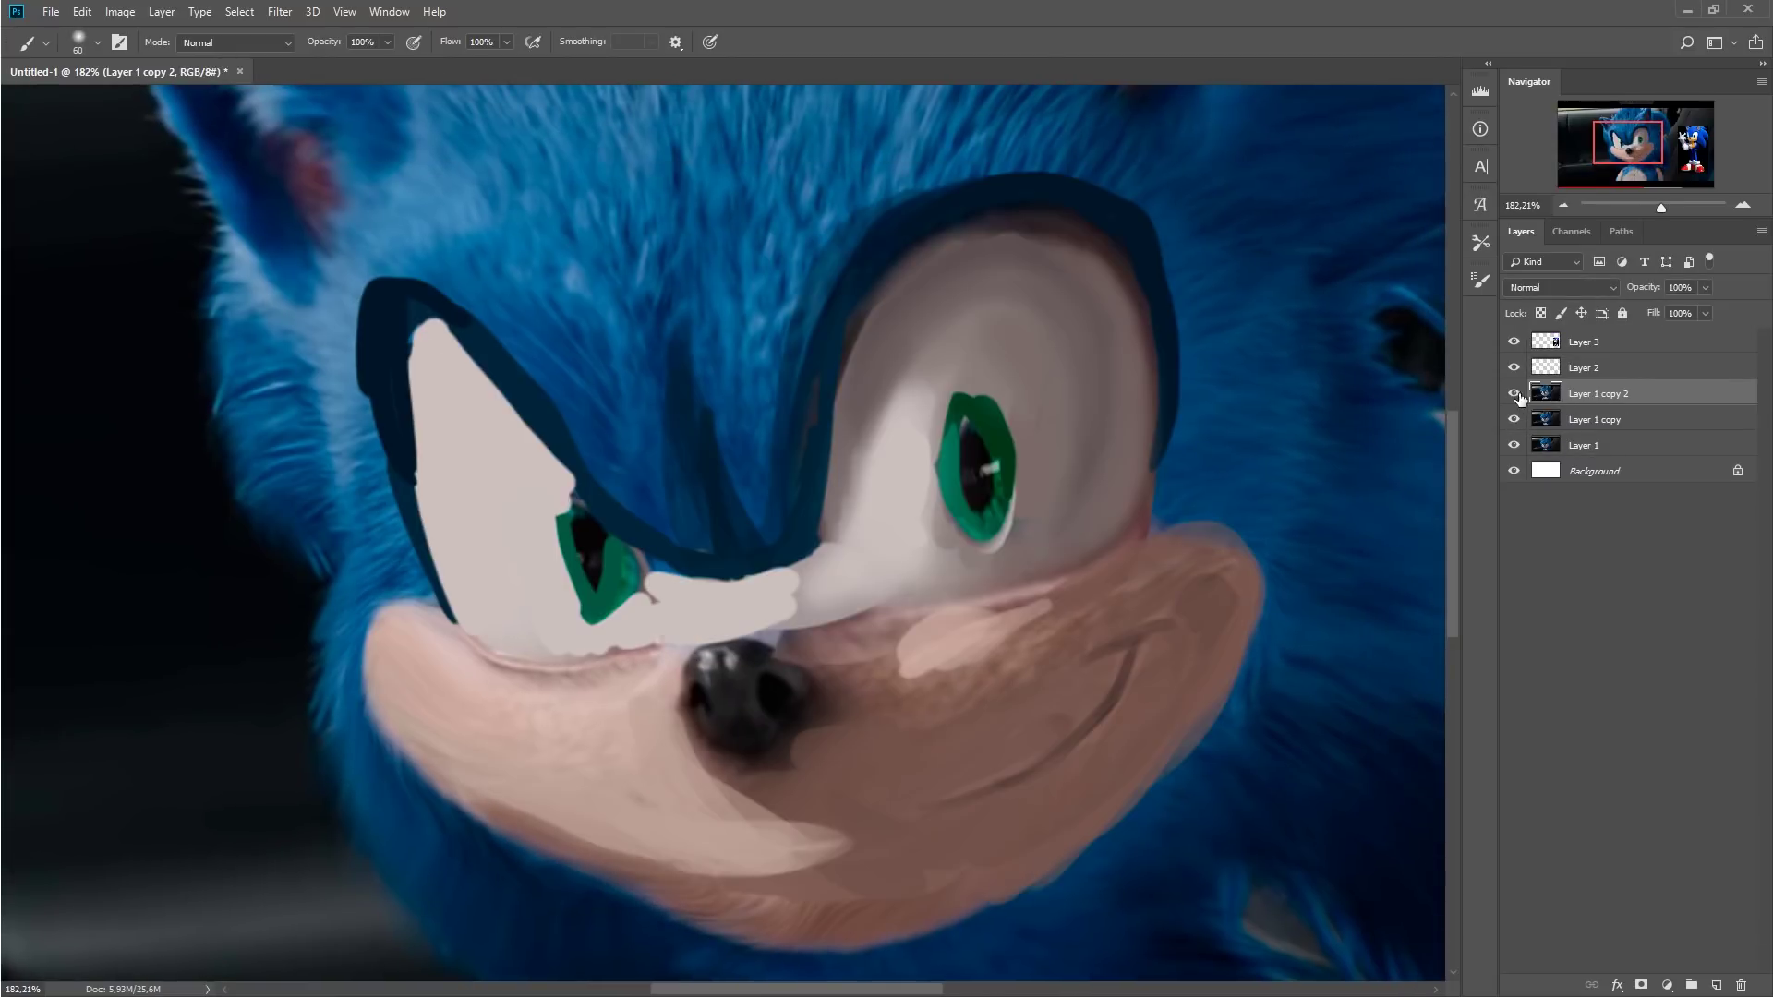
click(1515, 393)
click(1514, 393)
drag(1660, 207, 1640, 207)
click(1514, 394)
click(1514, 393)
key(ctrl+1)
Soften both eye outlines with a size-40 brush and blend blue fur over the brow
key(bracketleft)
key(bracketleft)
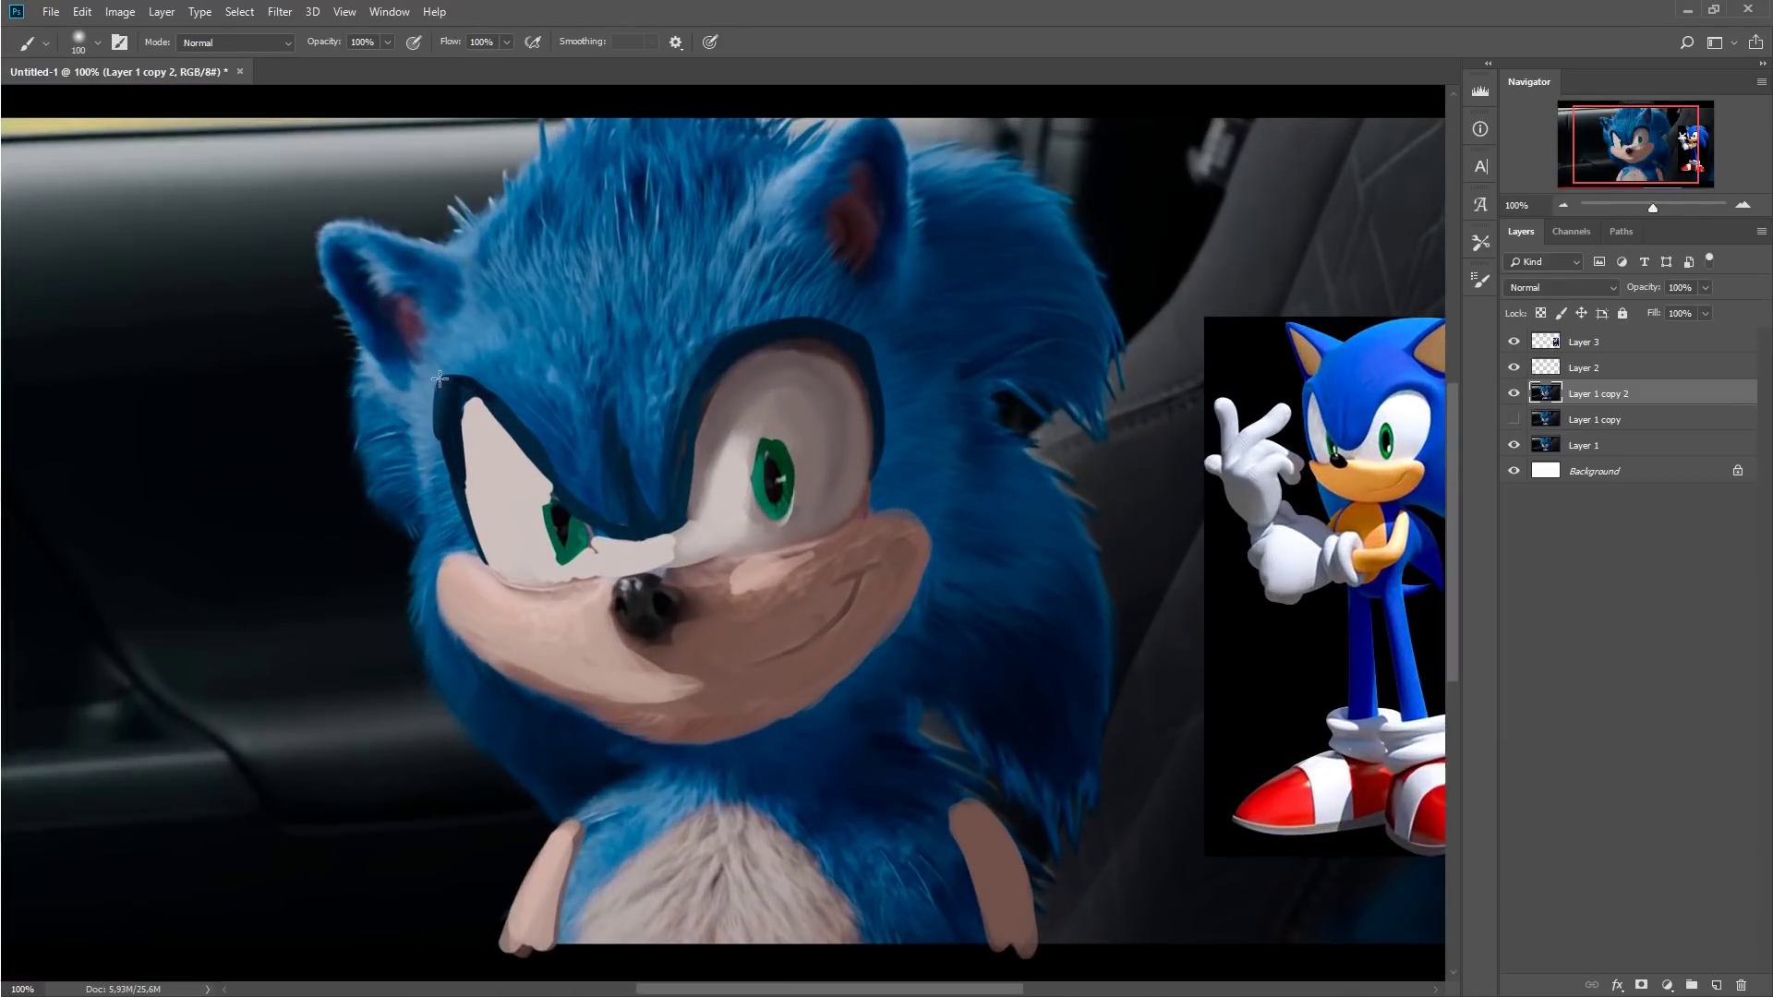
drag(434, 421, 448, 457)
mouse_move(727, 323)
mouse_down()
mouse_move(670, 466)
mouse_move(565, 434)
mouse_move(526, 397)
mouse_up()
mouse_move(637, 494)
mouse_down()
mouse_move(619, 360)
mouse_move(691, 522)
mouse_up()
Darken the right iris outline and brighten both irises green with a small hard brush
key(period)
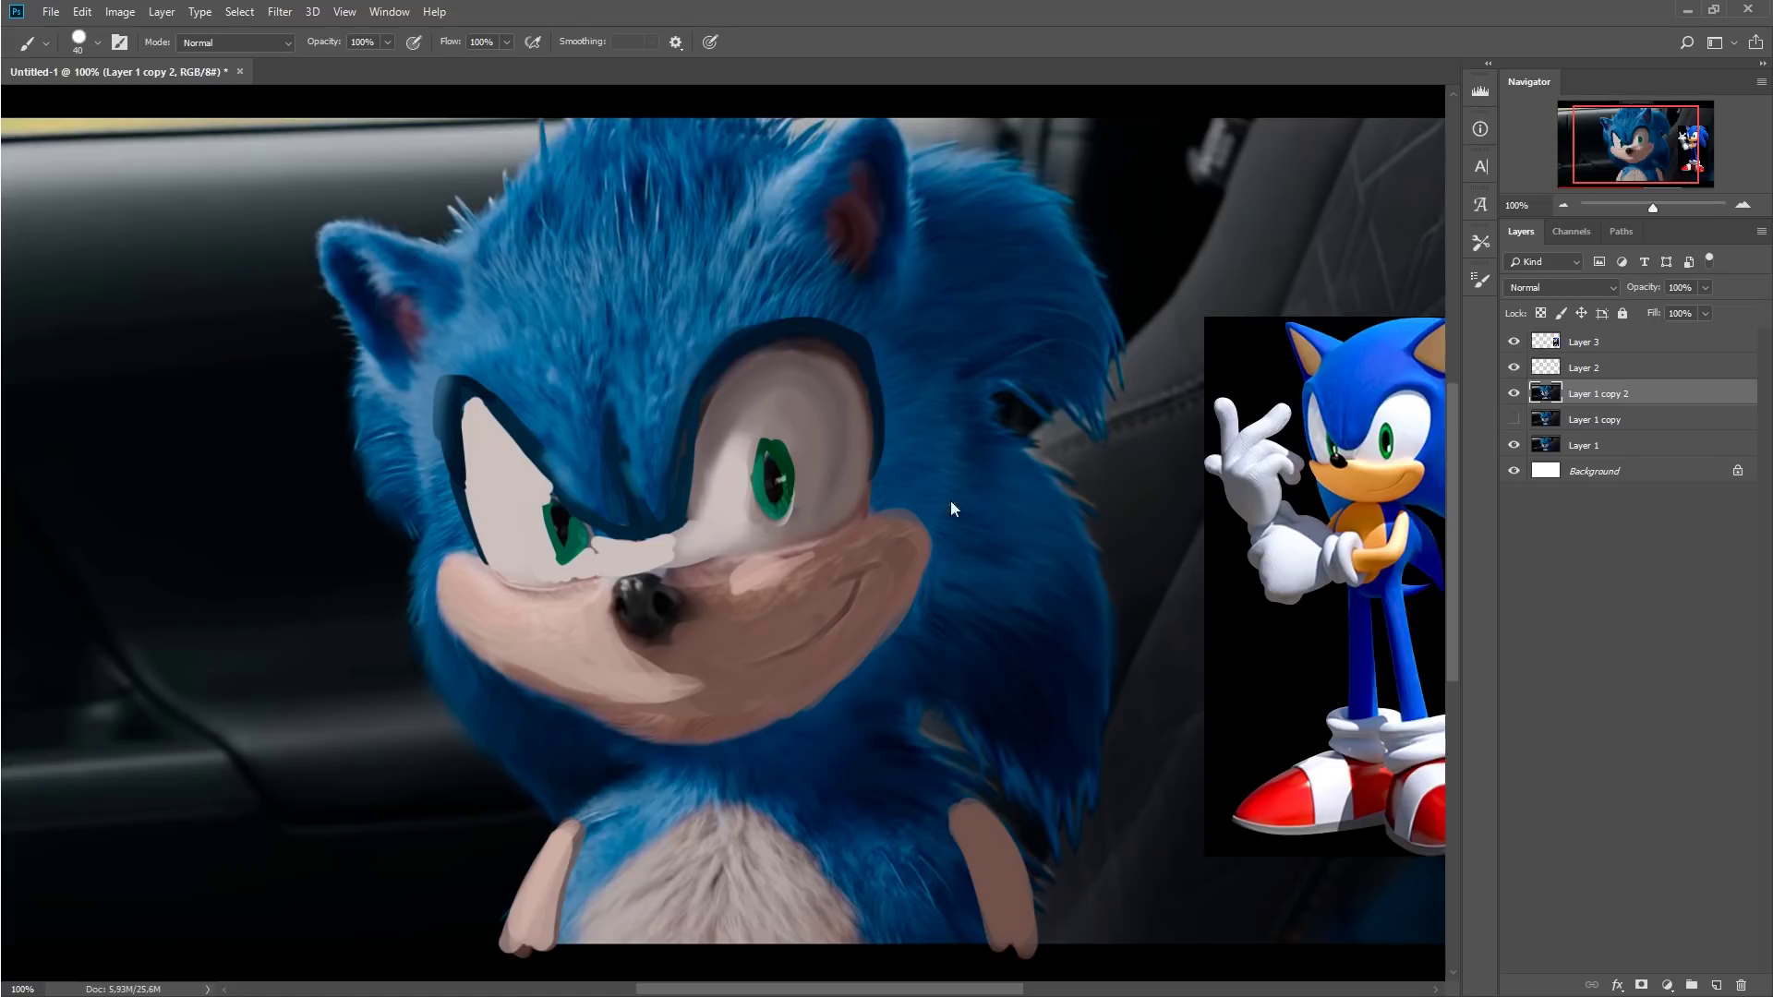
mouse_move(790, 498)
mouse_down()
mouse_move(762, 432)
mouse_move(752, 489)
mouse_move(781, 519)
mouse_move(749, 439)
mouse_move(749, 482)
mouse_up()
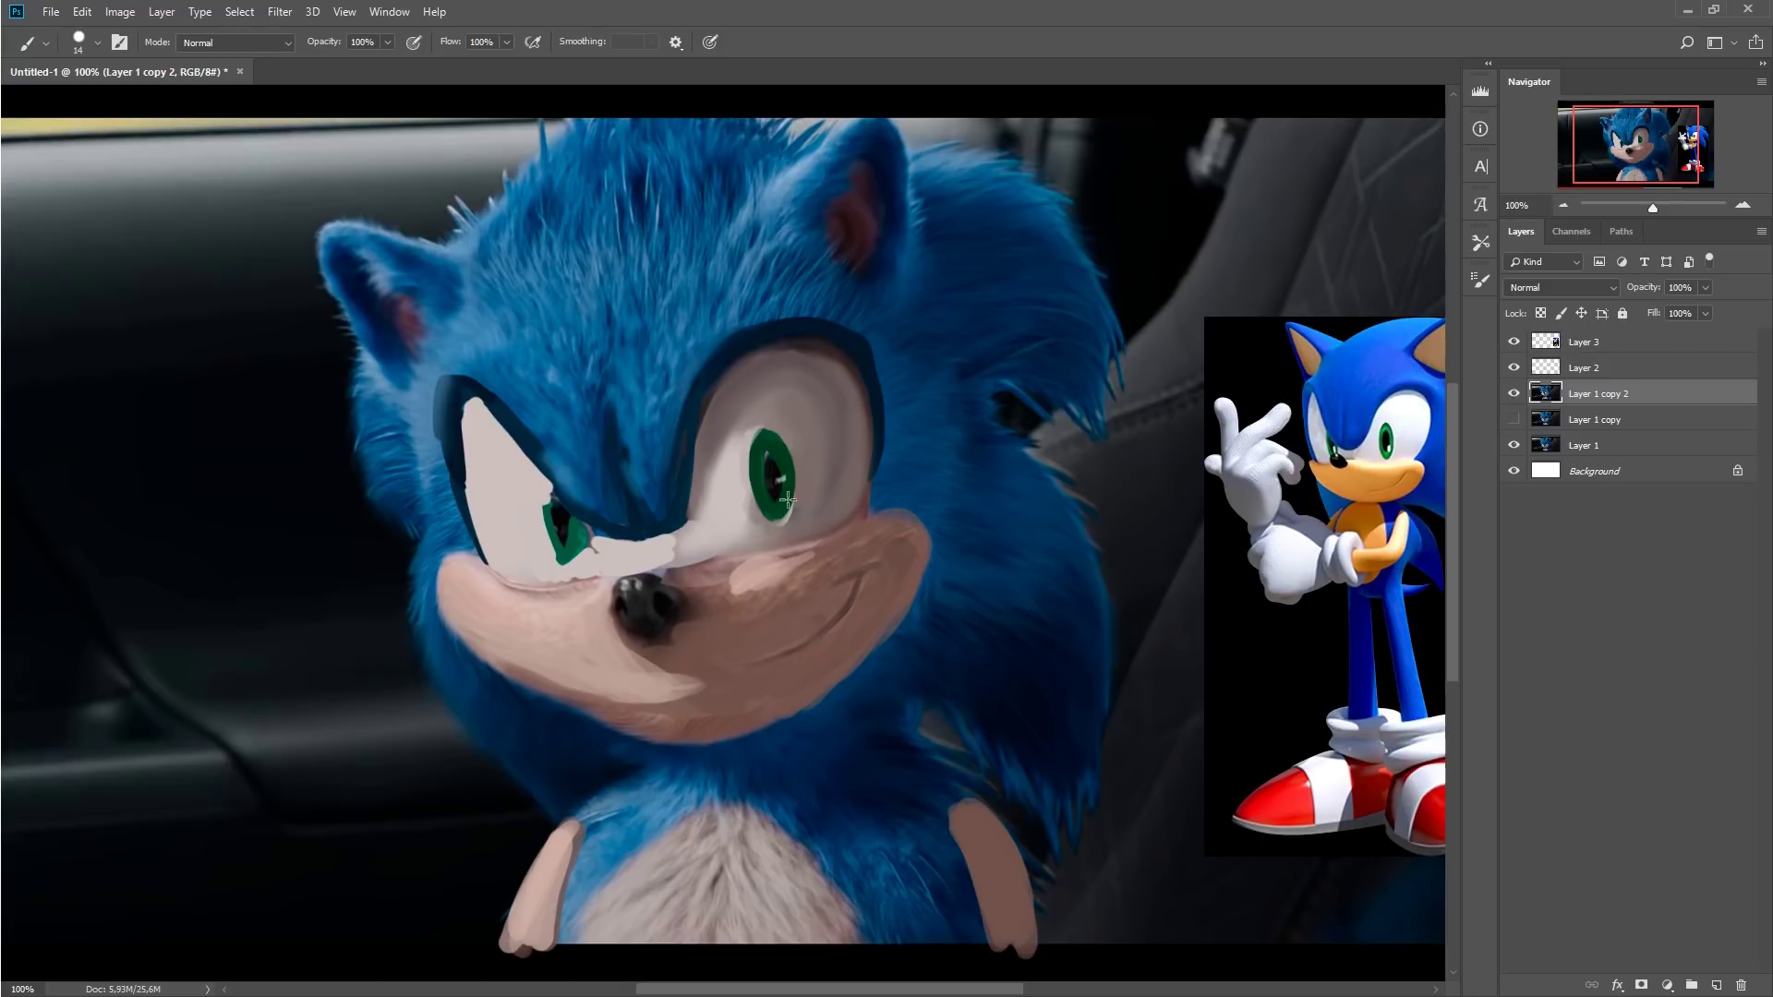
drag(778, 510, 762, 447)
key(bracketleft)
key(bracketleft)
mouse_move(561, 546)
mouse_down()
mouse_move(572, 559)
mouse_move(582, 536)
mouse_move(549, 517)
mouse_up()
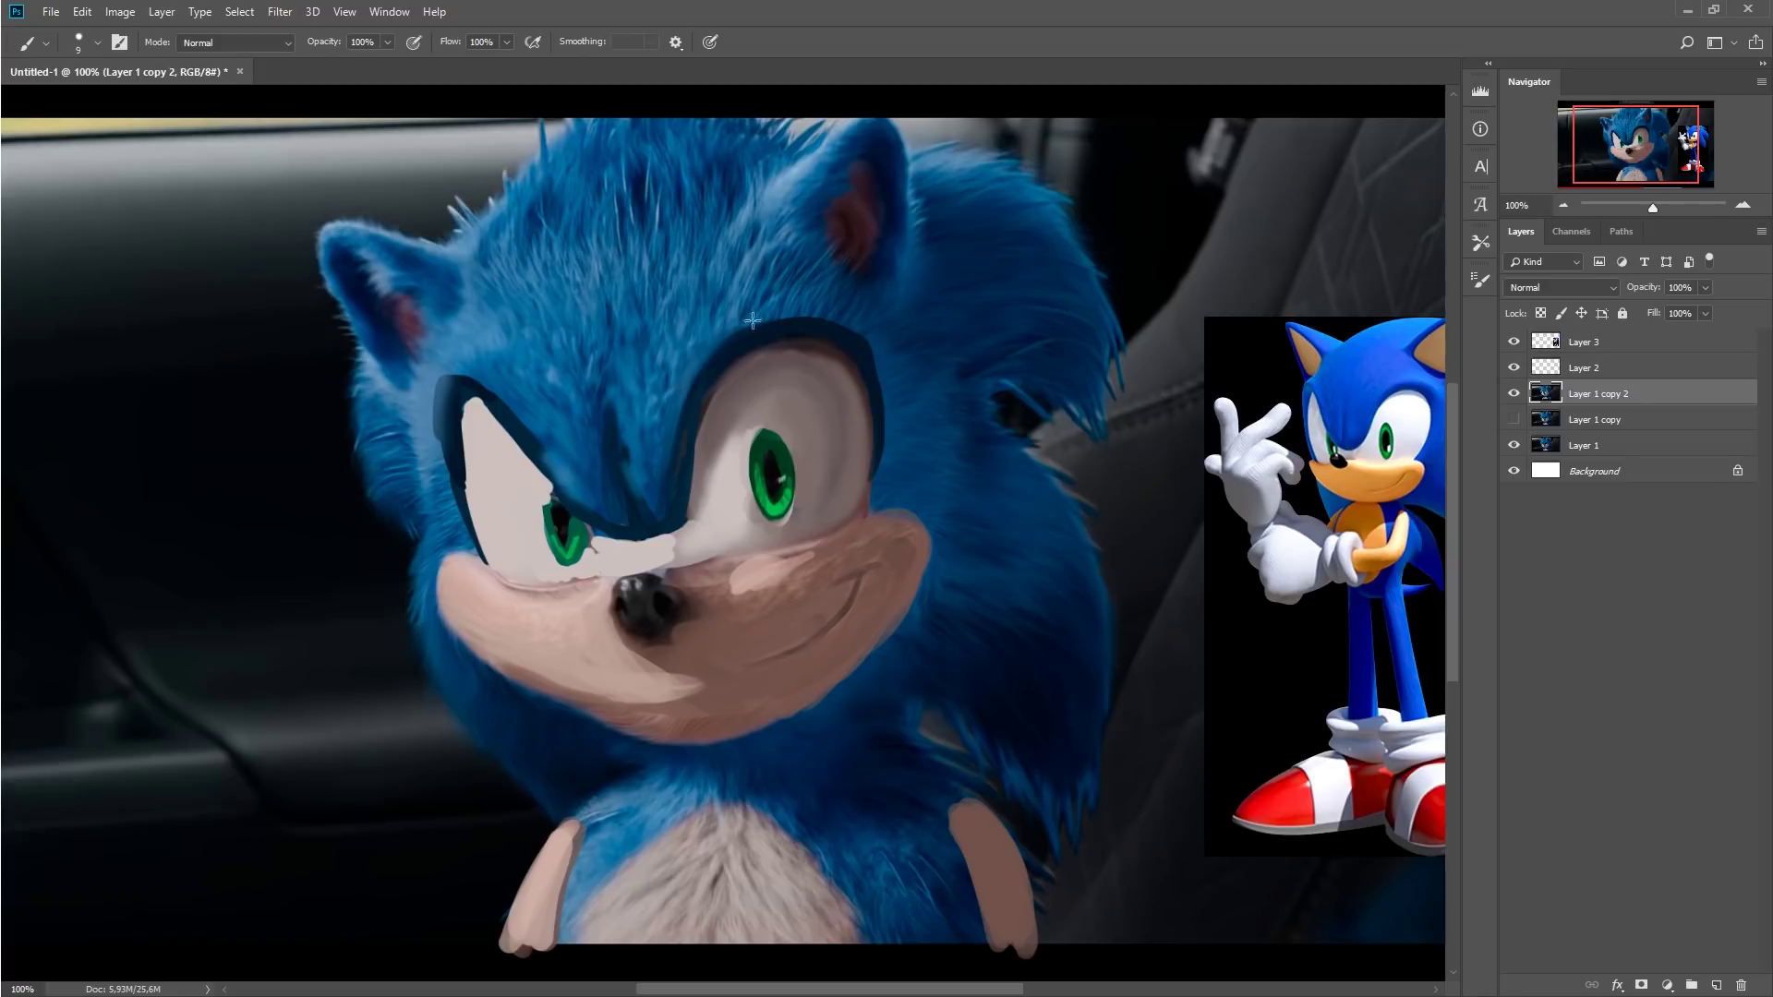
Paint pale pink highlights along both sides of the muzzle
key(bracketright)
key(bracketright)
key(bracketright)
key(bracketright)
key(bracketright)
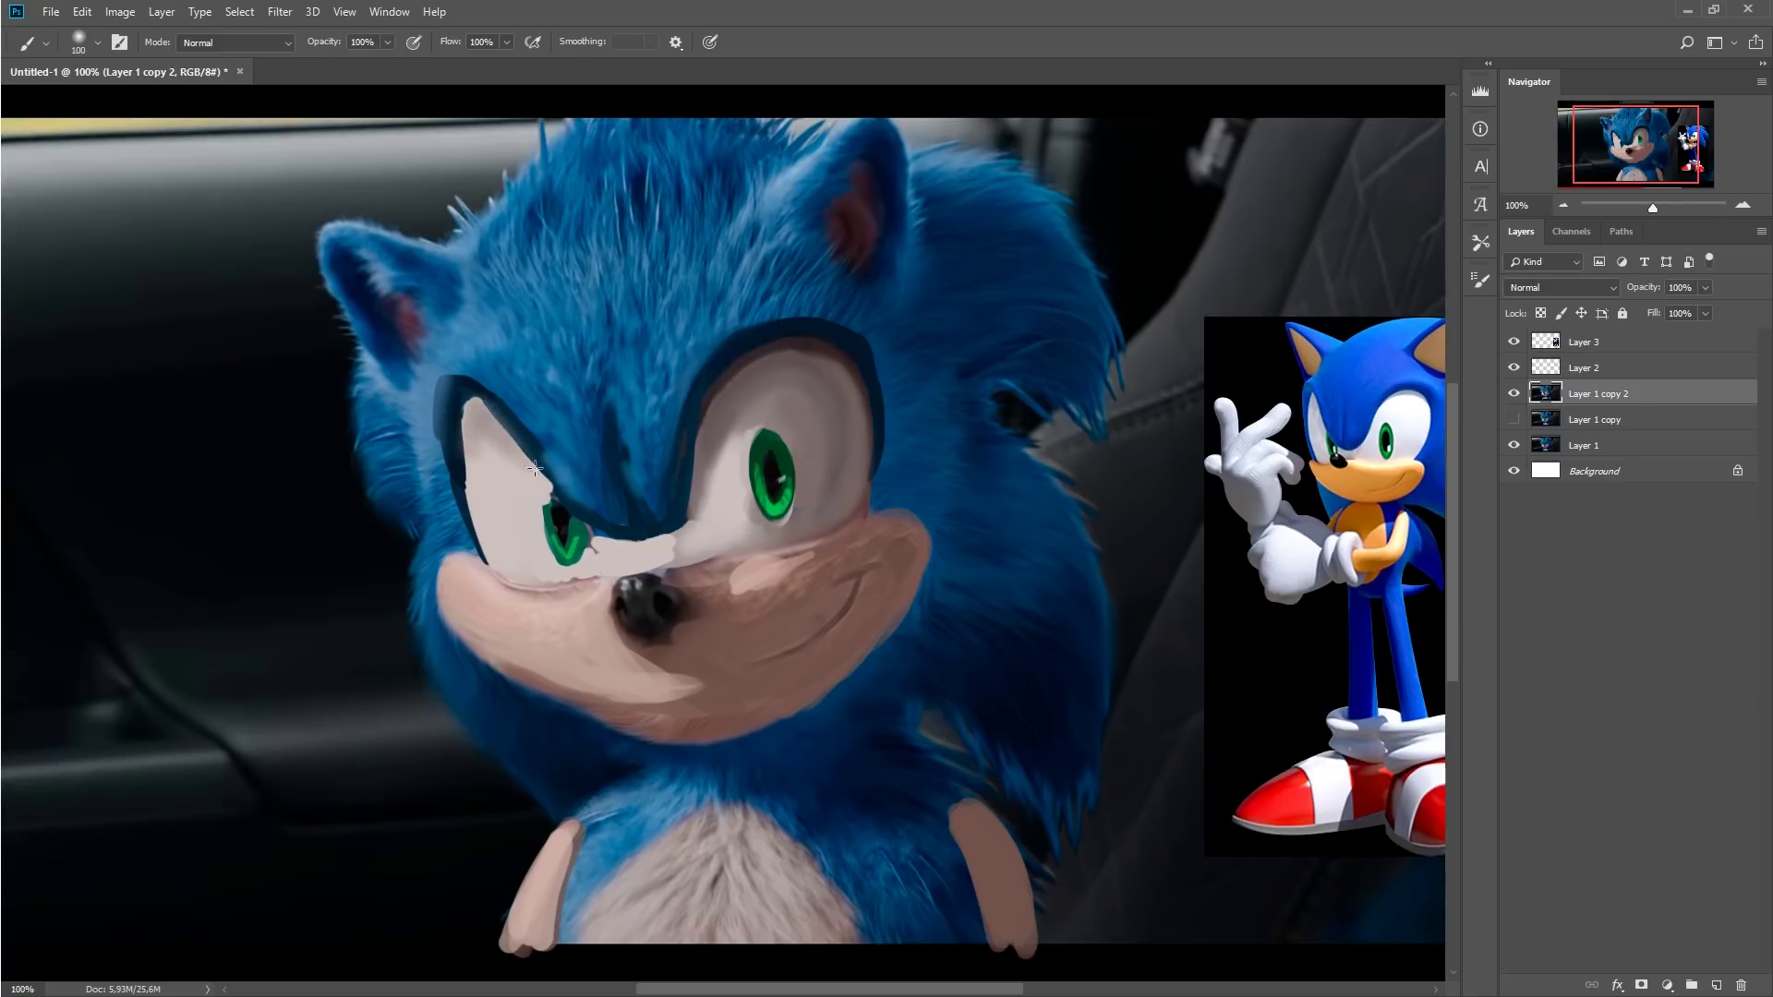
key(bracketleft)
key(bracketleft)
key(bracketleft)
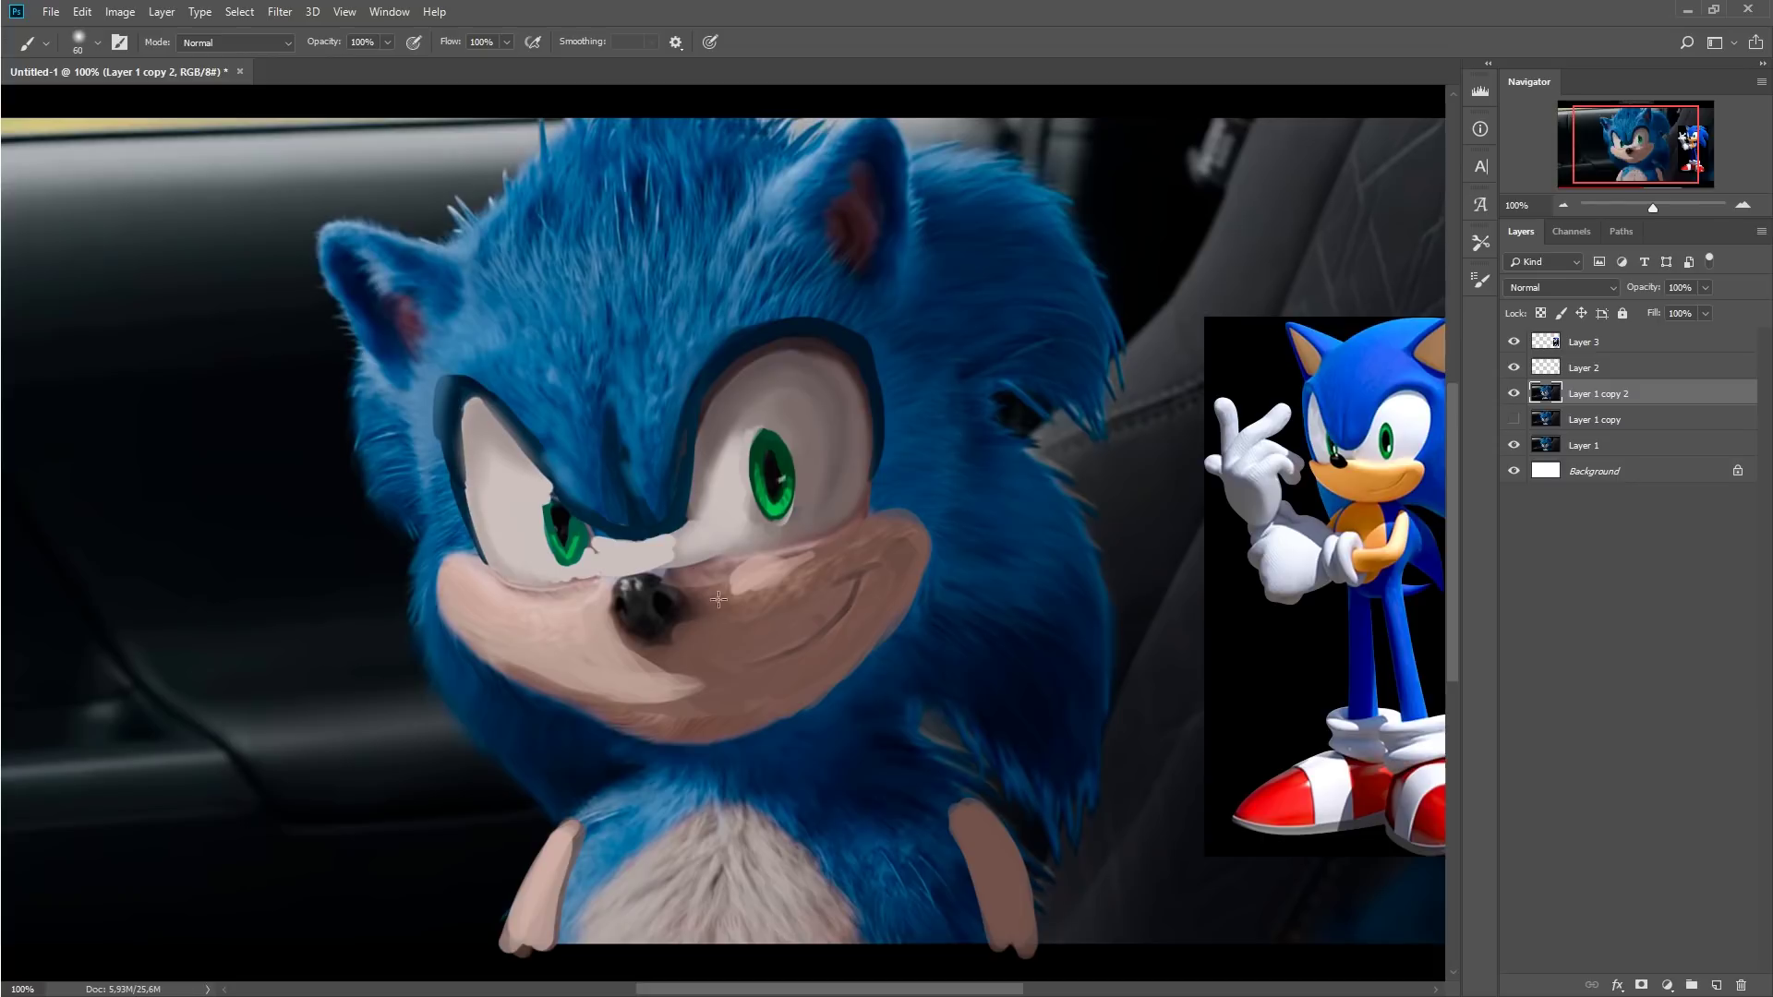
key(bracketleft)
key(bracketleft)
key(bracketleft)
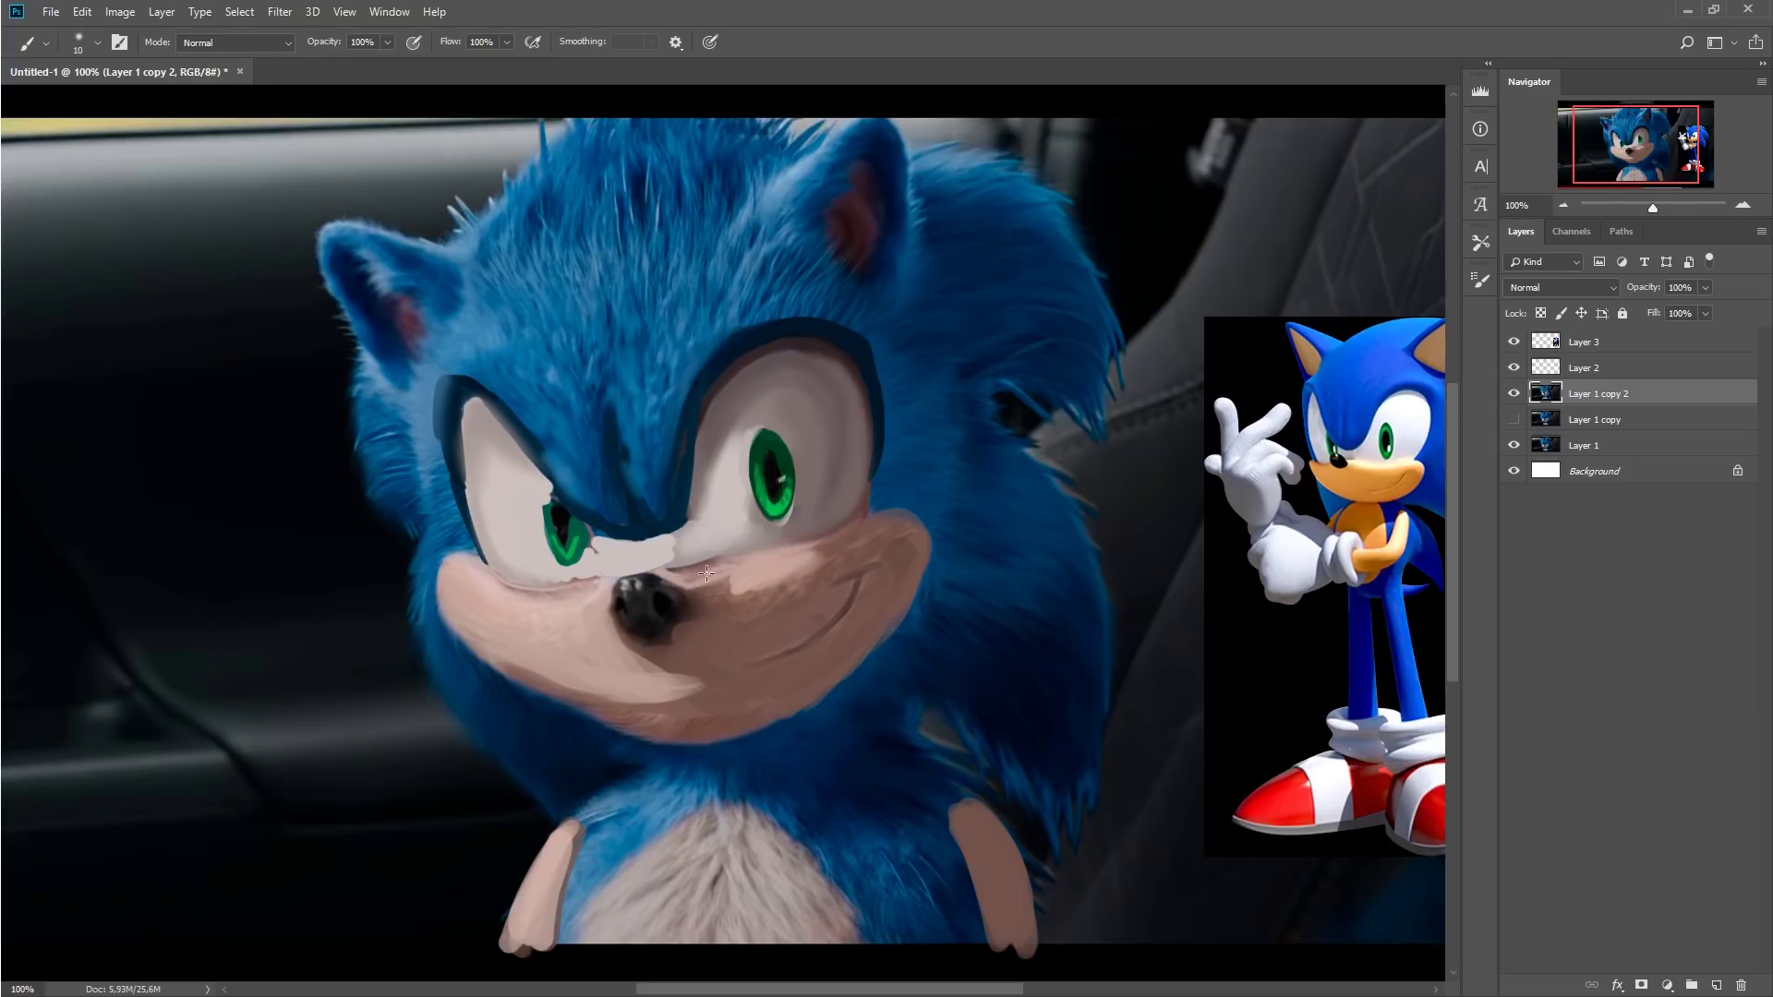
drag(765, 563, 895, 512)
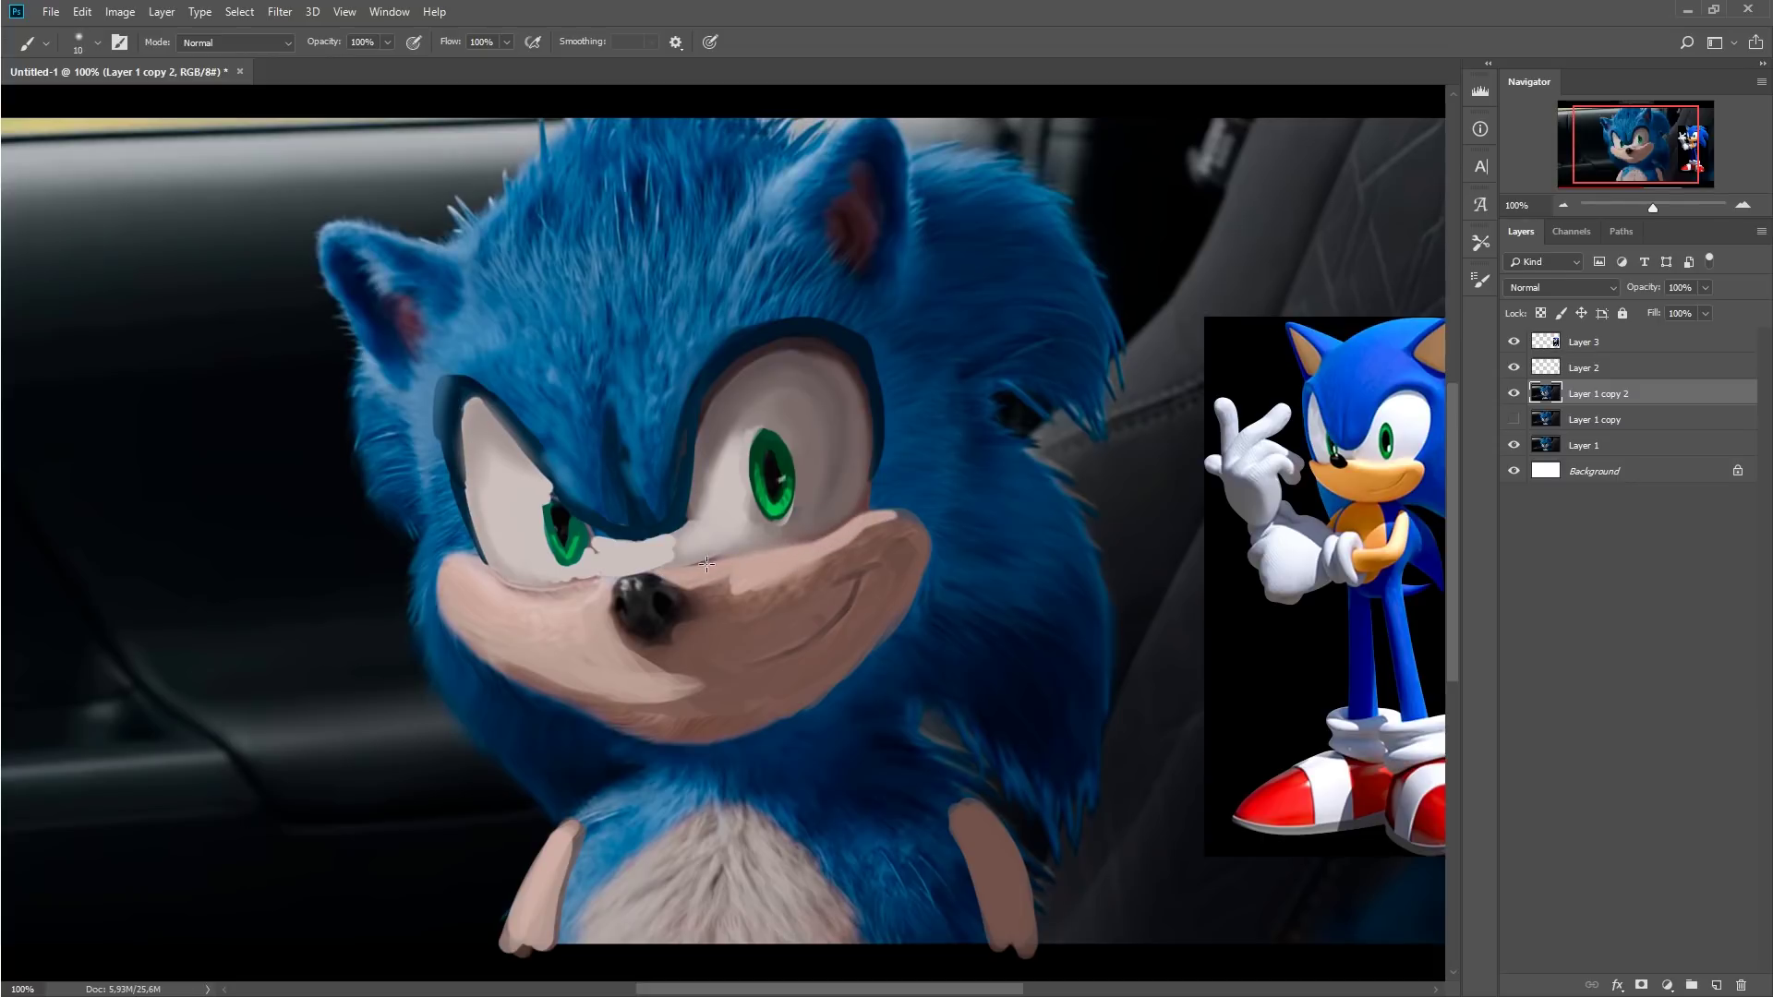
key(bracketright)
key(bracketright)
key(bracketright)
drag(457, 583, 559, 665)
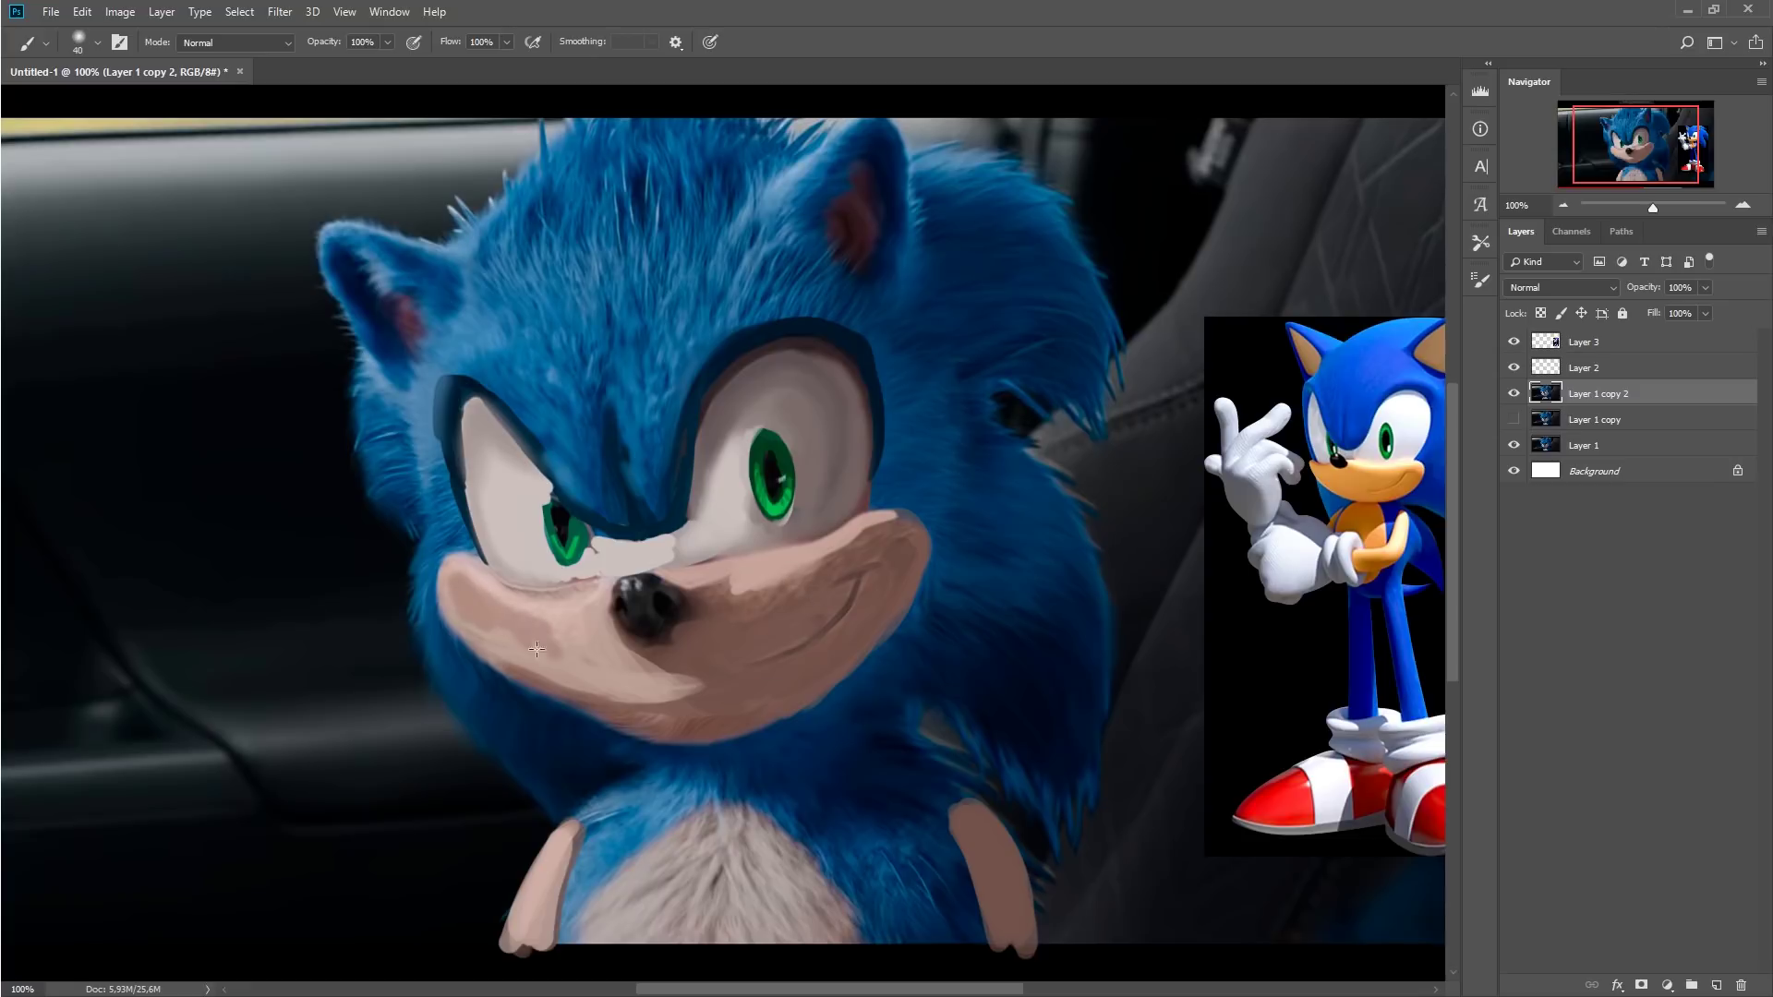
drag(471, 628, 576, 665)
key(bracketright)
key(bracketright)
key(bracketright)
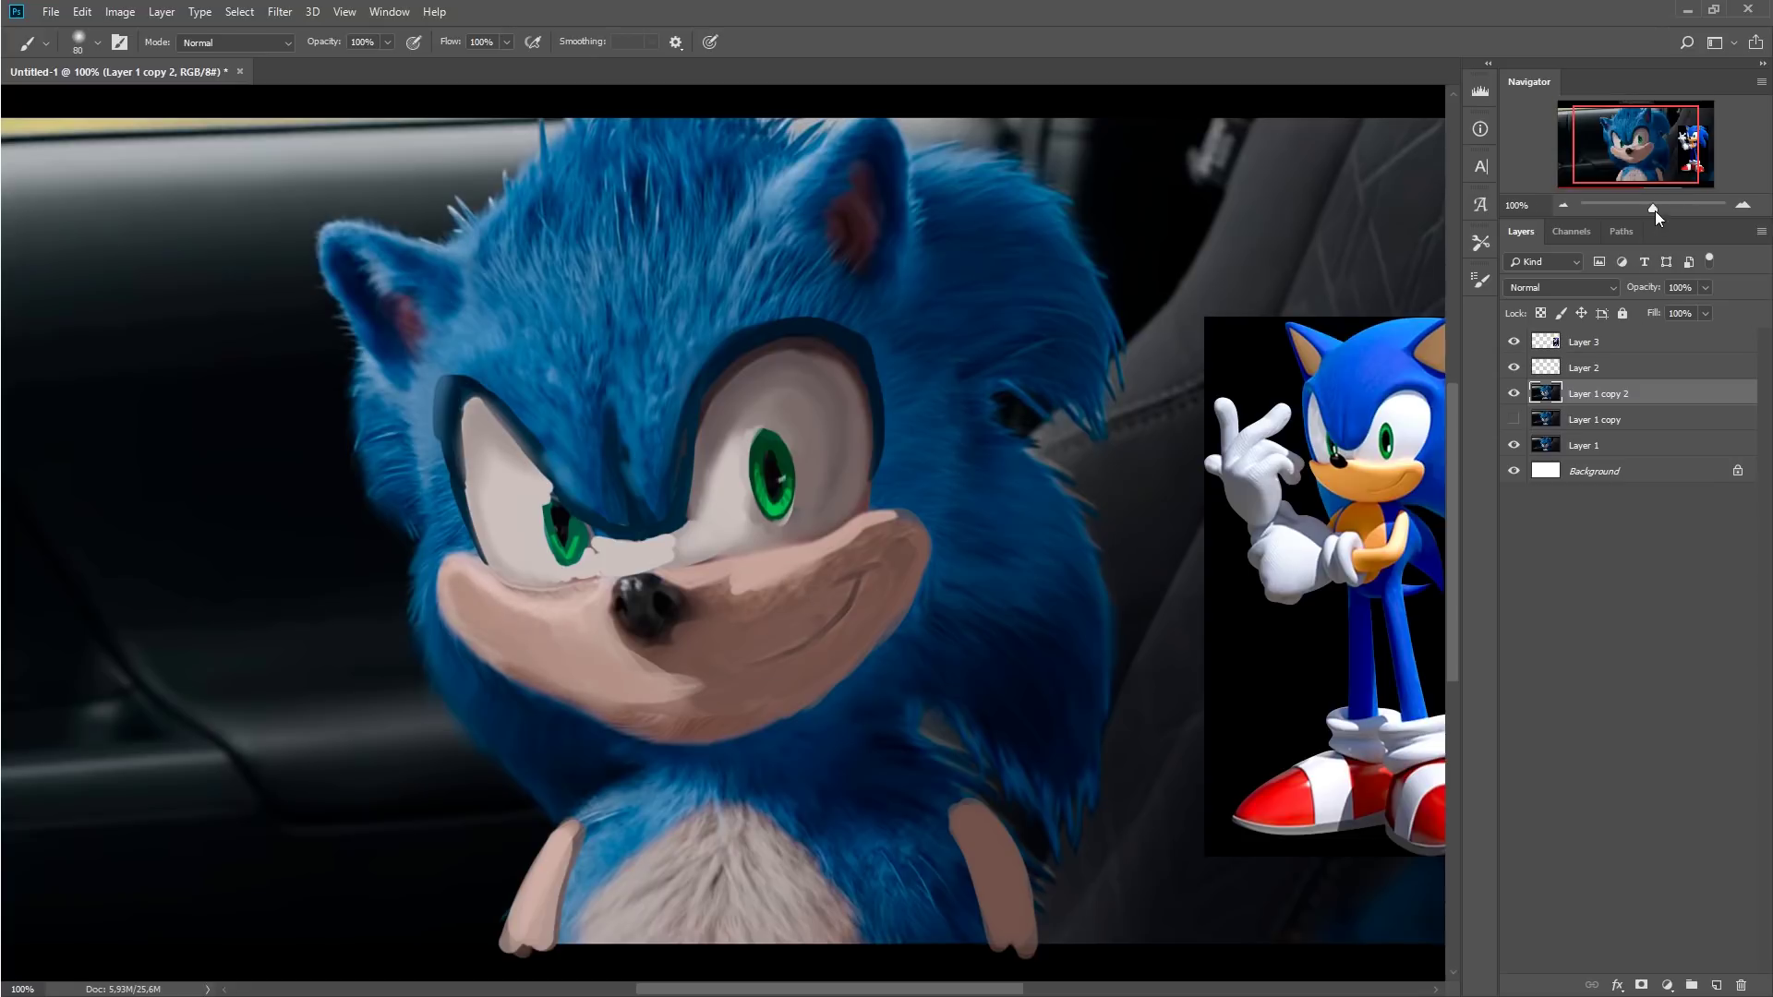
Repaint the nose darker with nostrils and add a dark smile crease at the mouth corner
mouse_move(1654, 210)
mouse_down()
mouse_move(1631, 203)
mouse_move(1656, 208)
mouse_up()
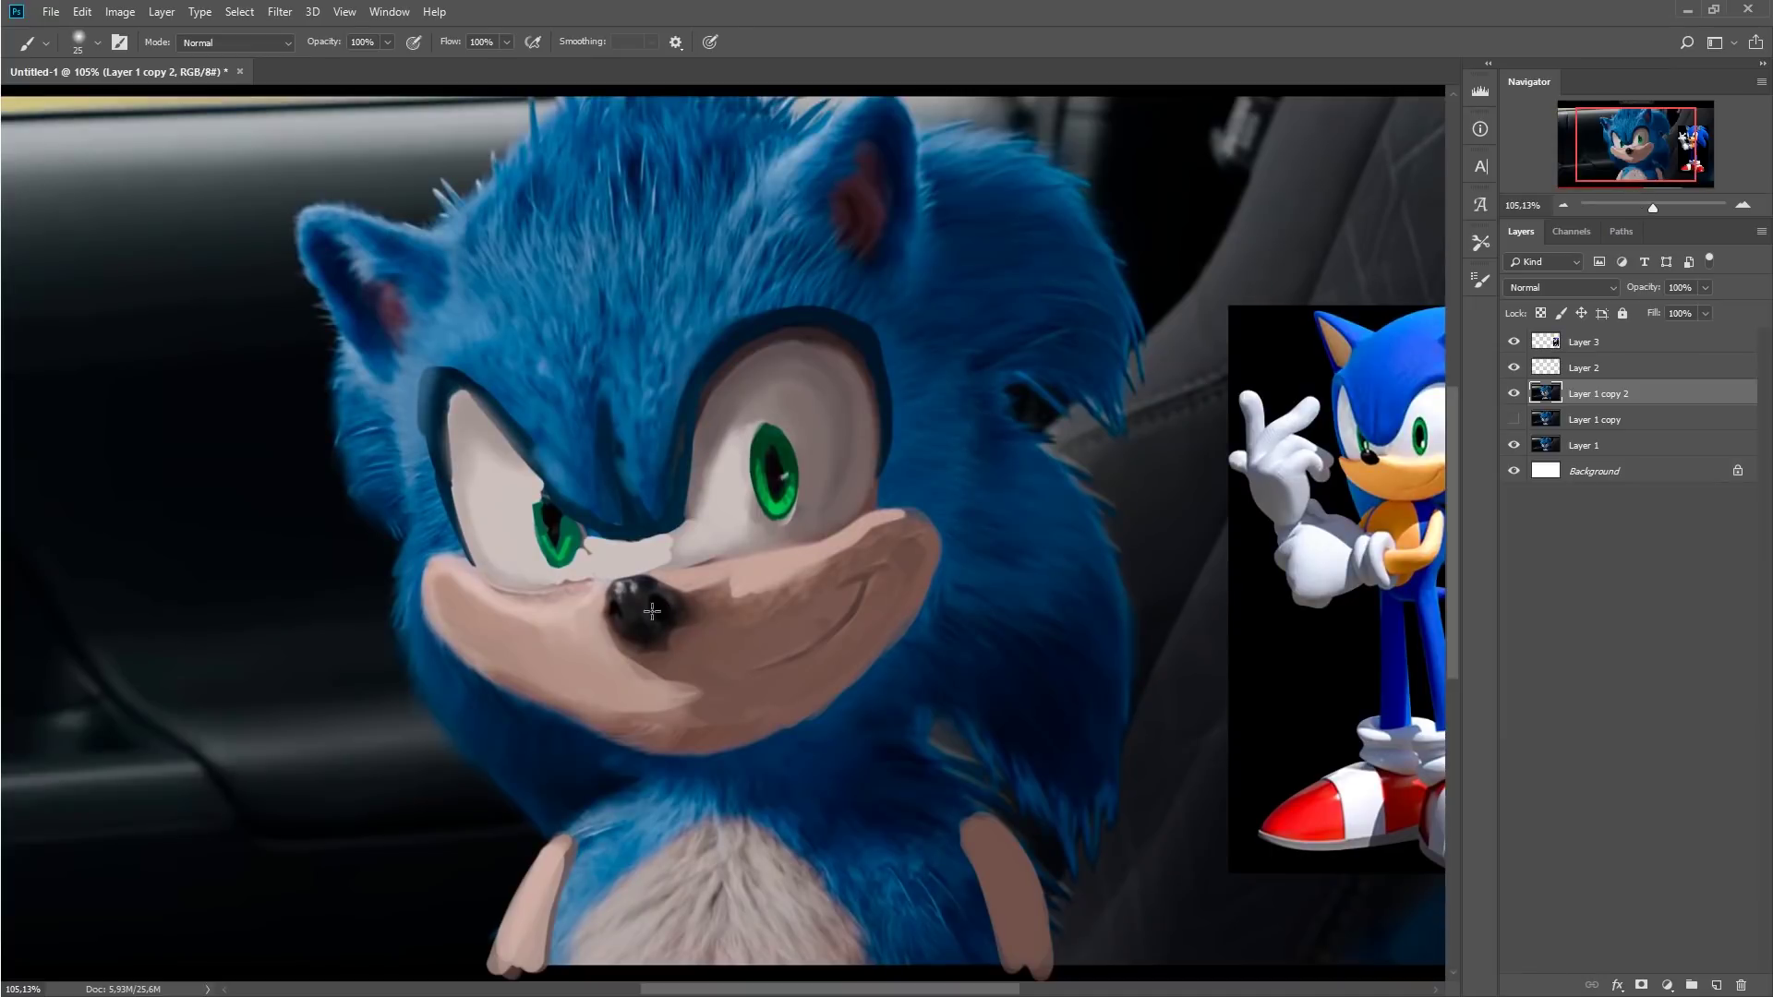
key(bracketleft)
key(bracketleft)
key(bracketleft)
drag(628, 610, 658, 642)
drag(879, 568, 818, 639)
drag(1652, 207, 1656, 208)
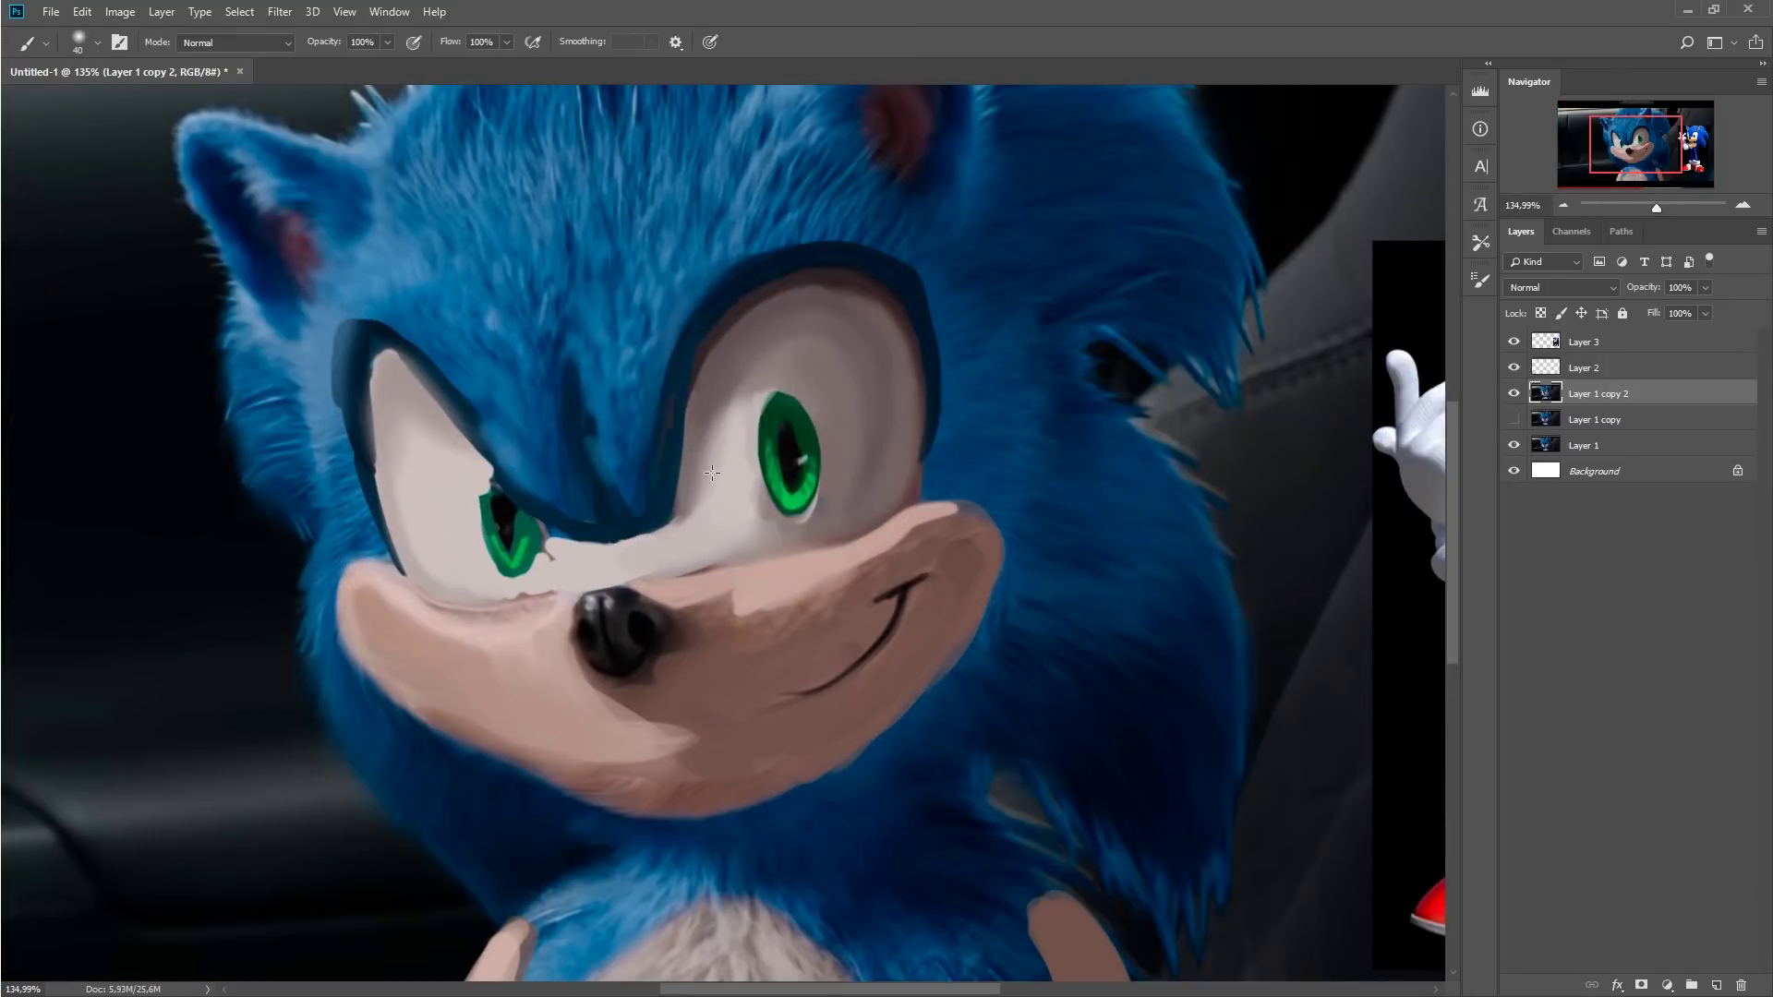
alt+right_click(729, 369)
drag(614, 436, 618, 602)
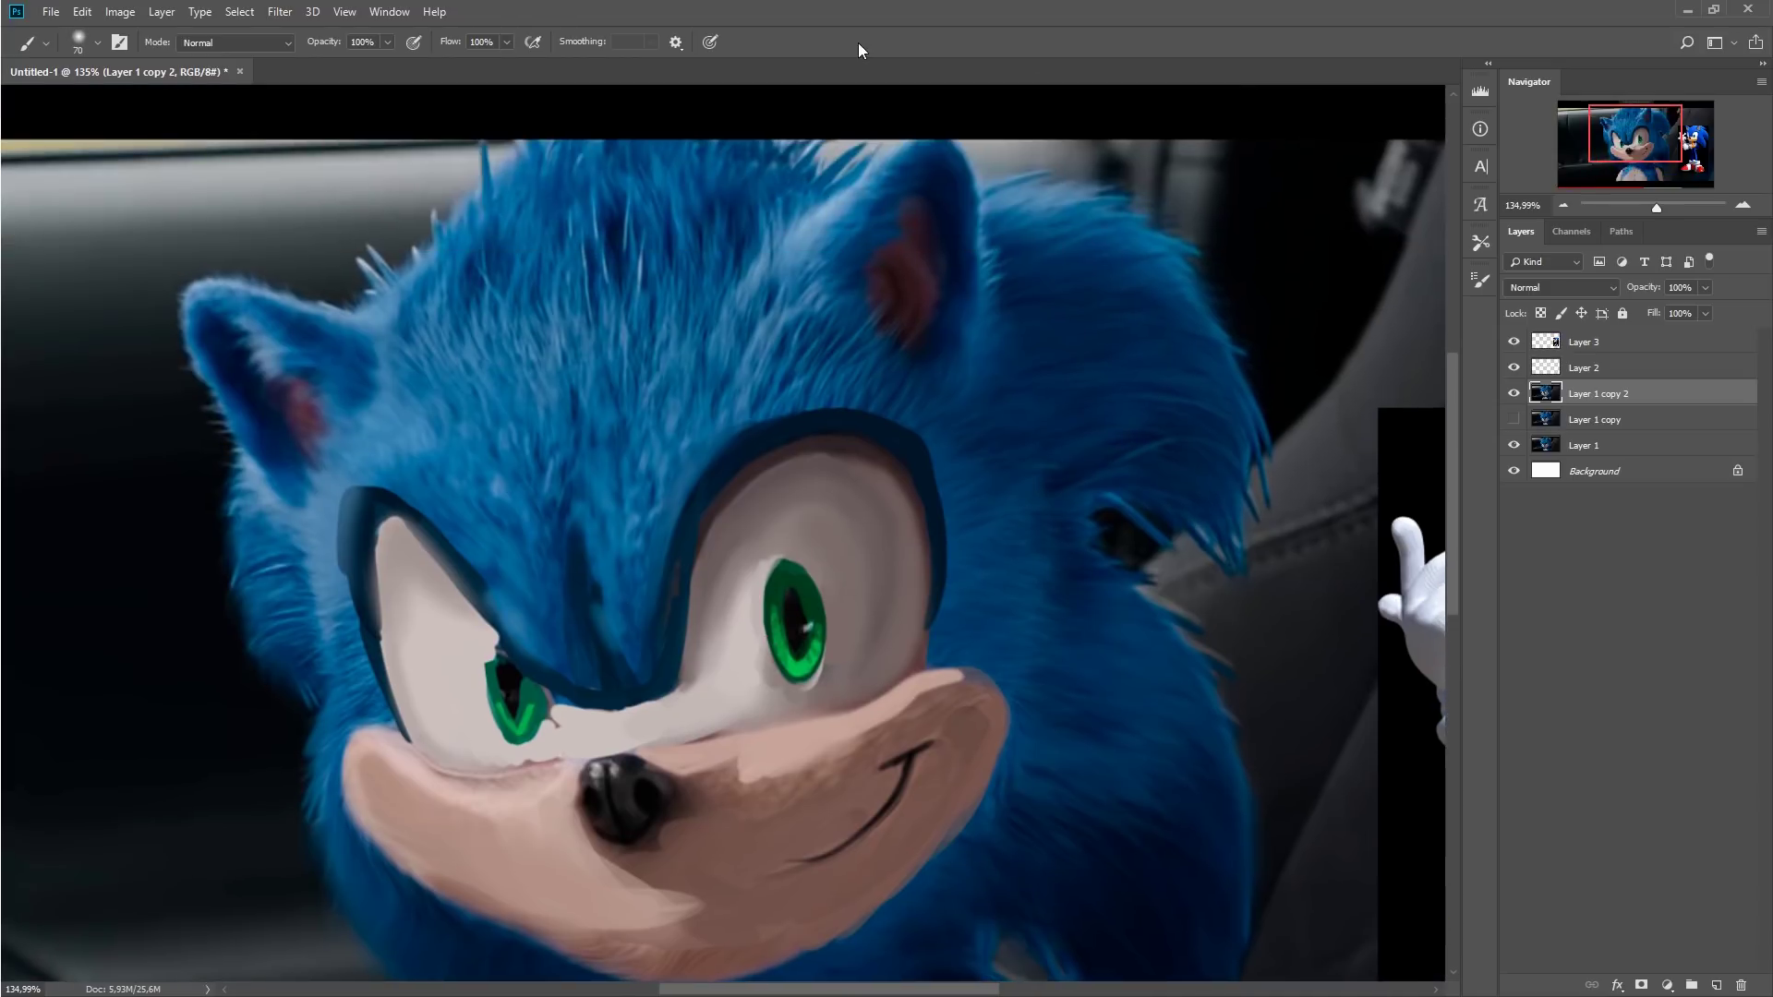
Add a new empty Layer 4 and lasso a selection around the eye
key(ctrl+shift+alt+n)
key(l)
mouse_move(734, 508)
mouse_down()
mouse_move(892, 600)
mouse_move(720, 568)
mouse_up()
Set Layer 4 to Color Dodge and lighten the selected right eye white at 30% opacity
key(b)
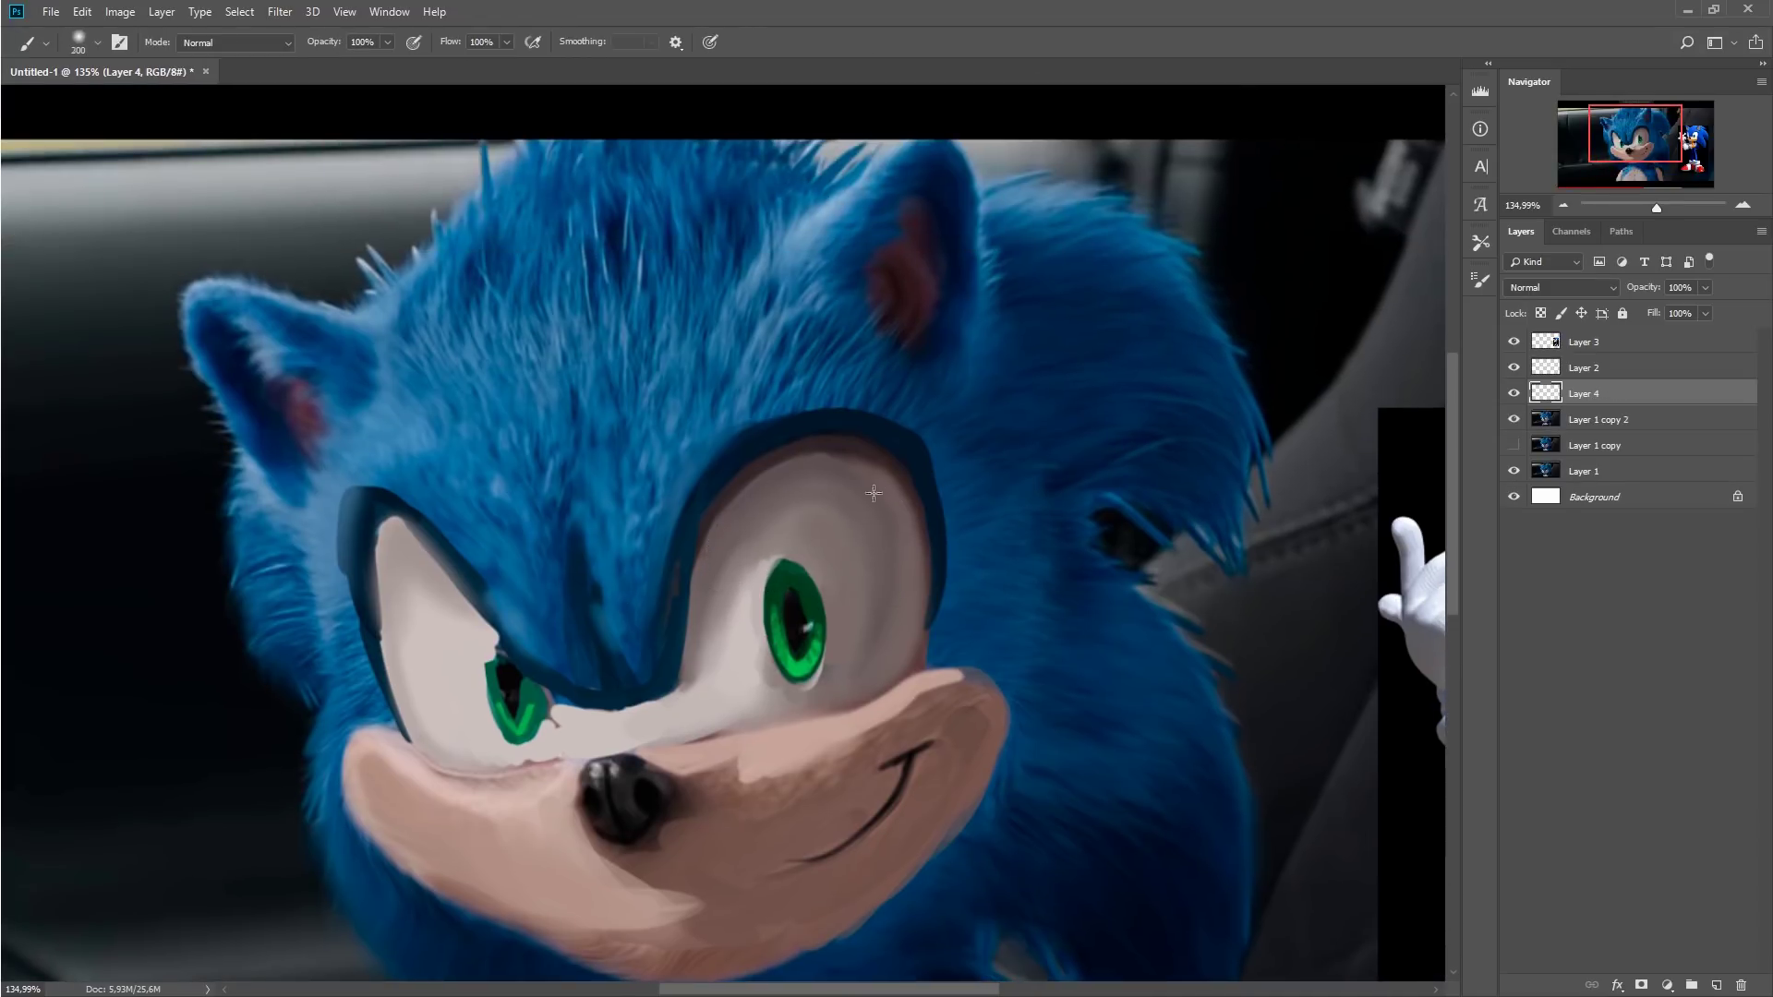
key(bracketright)
key(bracketright)
key(bracketright)
mouse_move(1656, 206)
mouse_down()
mouse_move(1635, 207)
mouse_move(1656, 206)
mouse_up()
key(l)
drag(724, 354, 914, 354)
key(b)
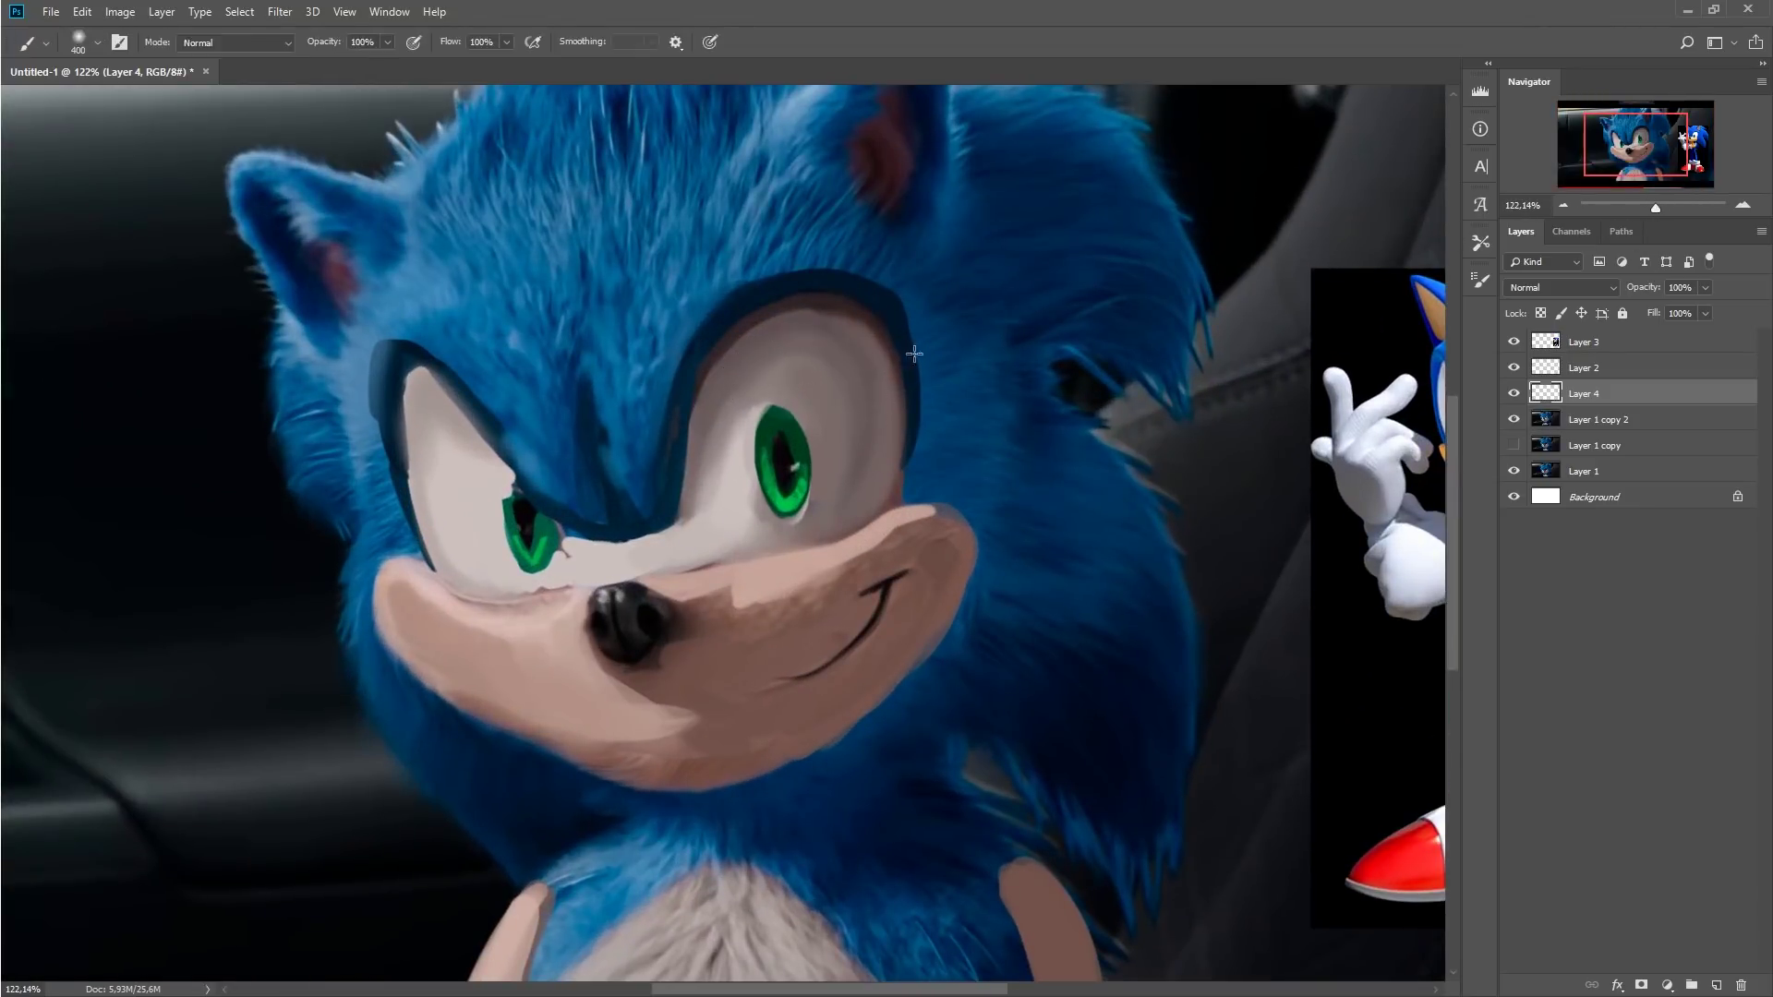
key(3)
click(1561, 287)
drag(879, 424, 839, 448)
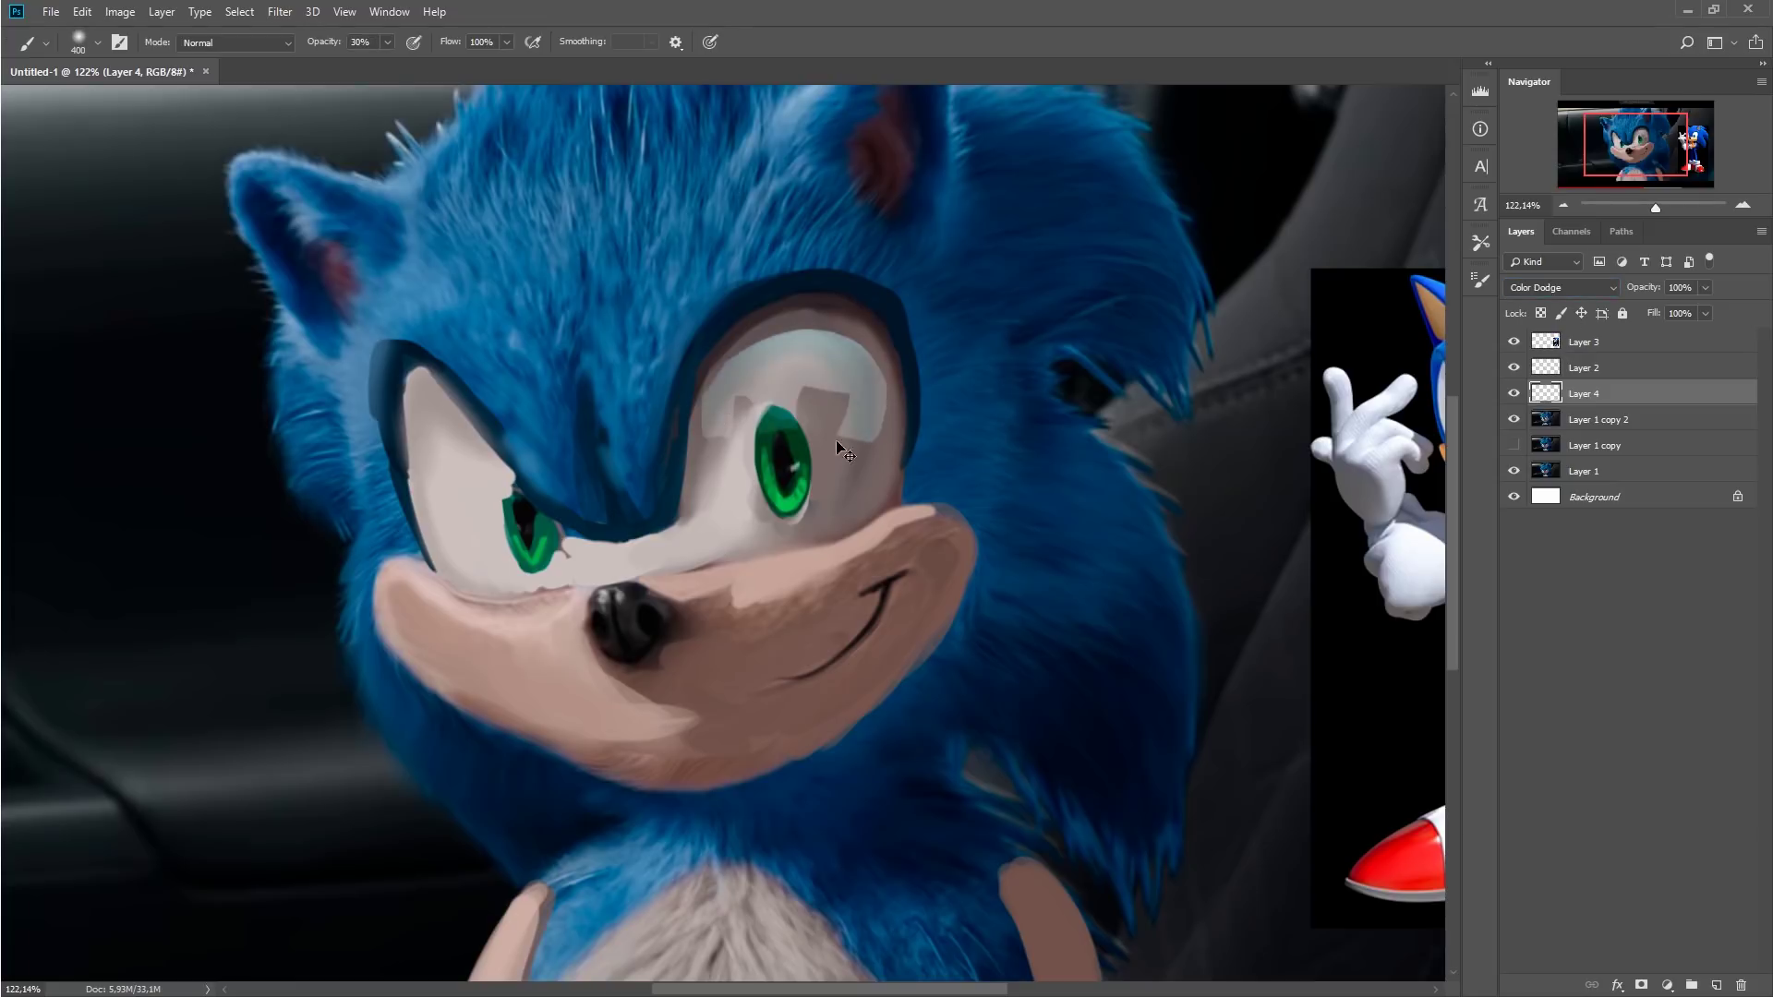
mouse_move(1655, 207)
mouse_down()
mouse_move(1625, 207)
mouse_move(1649, 206)
mouse_up()
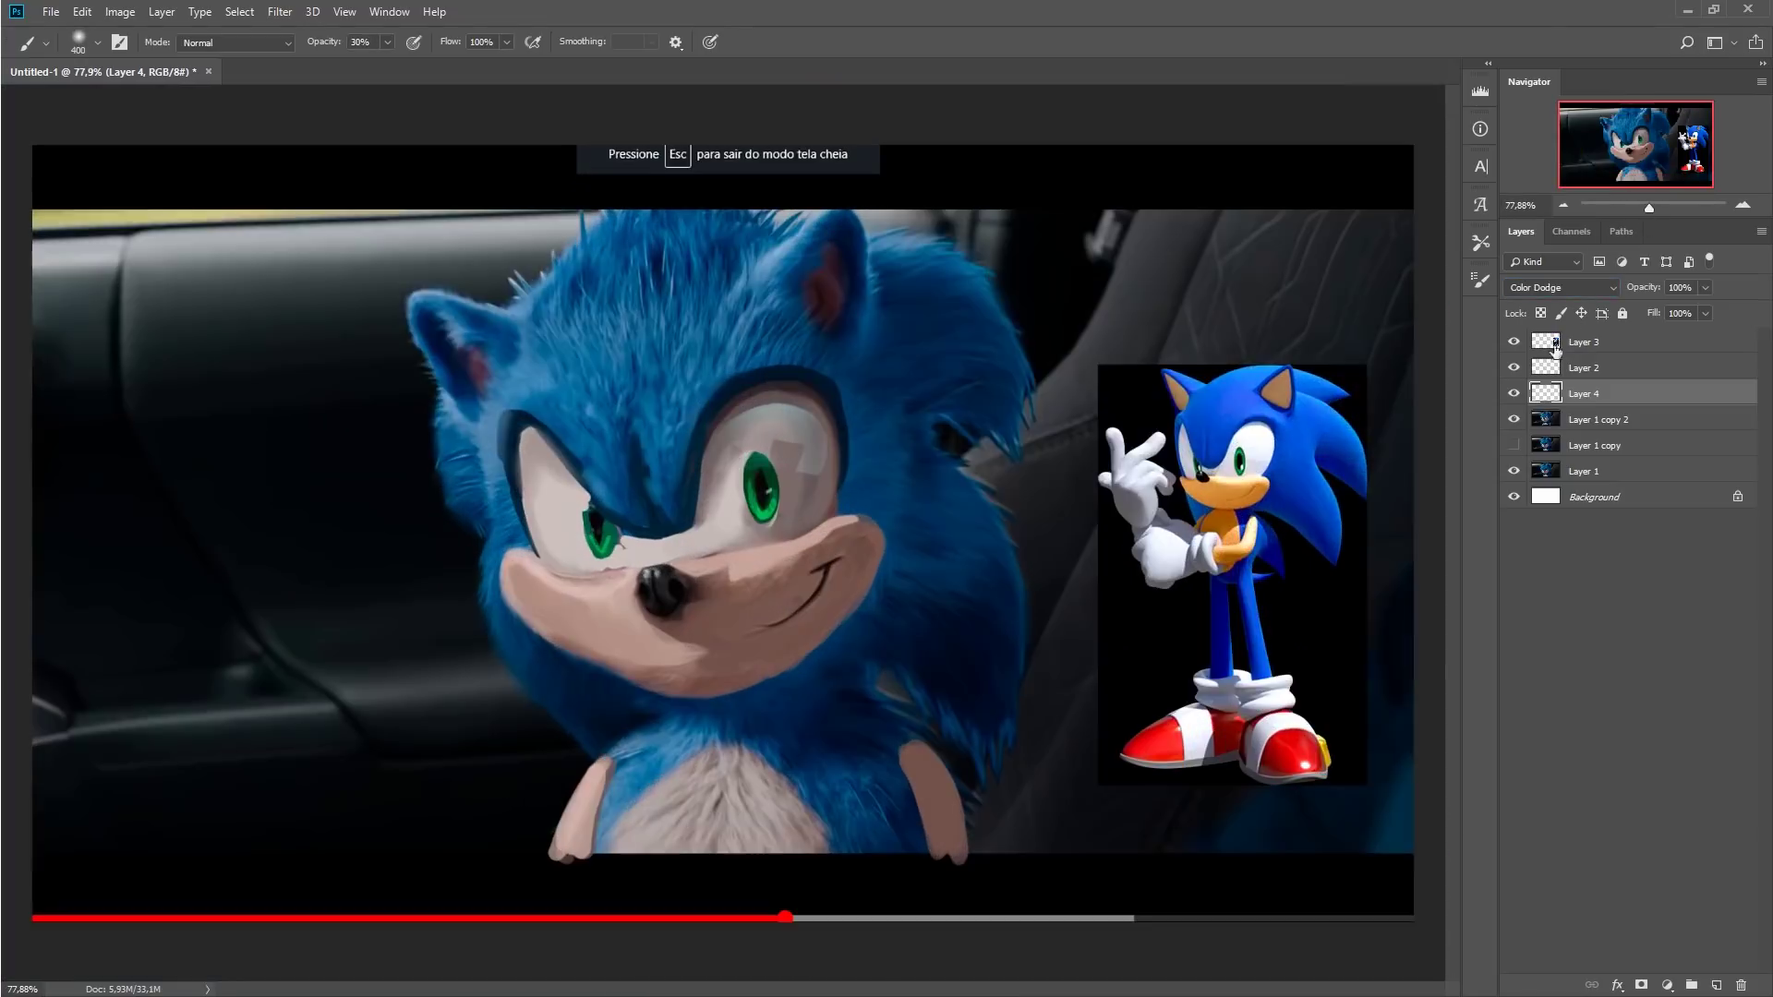
On Layer 1 copy 2, repaint the right eye area lighter with a smaller brush
click(1579, 423)
key(bracketleft)
key(bracketleft)
key(bracketleft)
mouse_move(738, 480)
mouse_down()
mouse_move(802, 439)
mouse_move(812, 462)
mouse_up()
key(bracketleft)
mouse_move(1649, 207)
mouse_down()
mouse_move(1625, 205)
mouse_move(1650, 207)
mouse_up()
At full opacity, paint over the left eye area and stroke a thin outline along the muzzle's top
key(bracketleft)
key(bracketleft)
key(bracketleft)
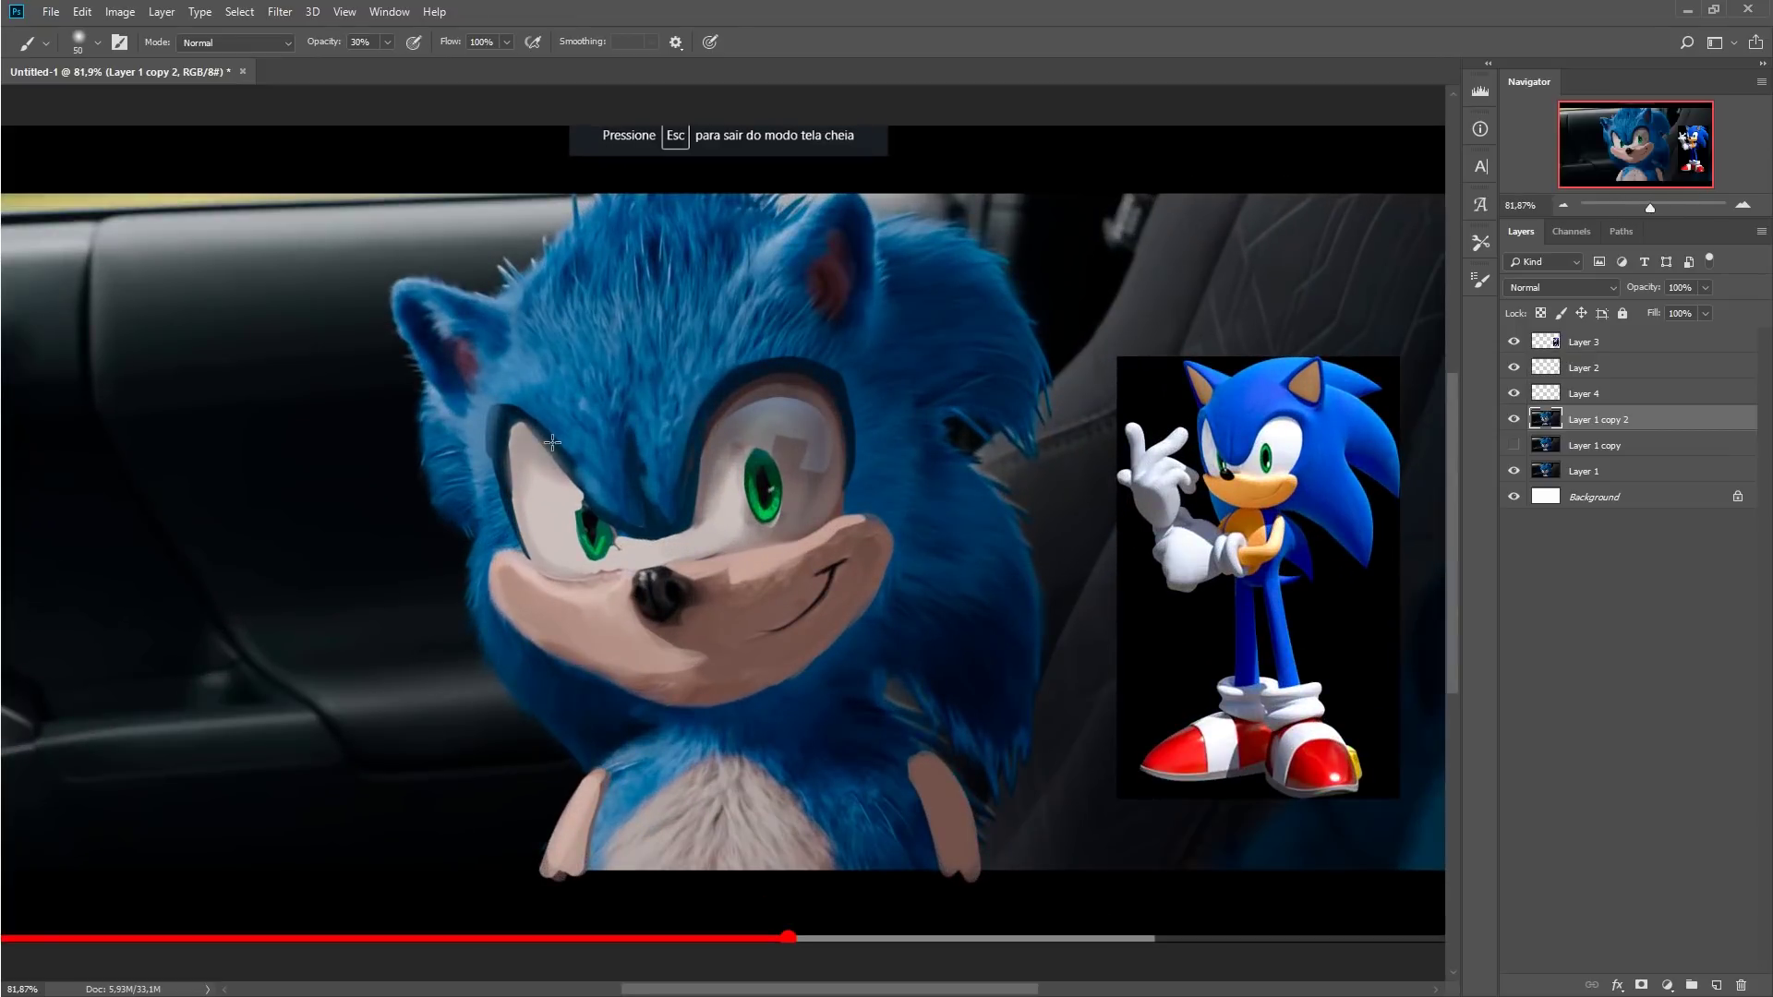
key(0)
drag(551, 443, 526, 472)
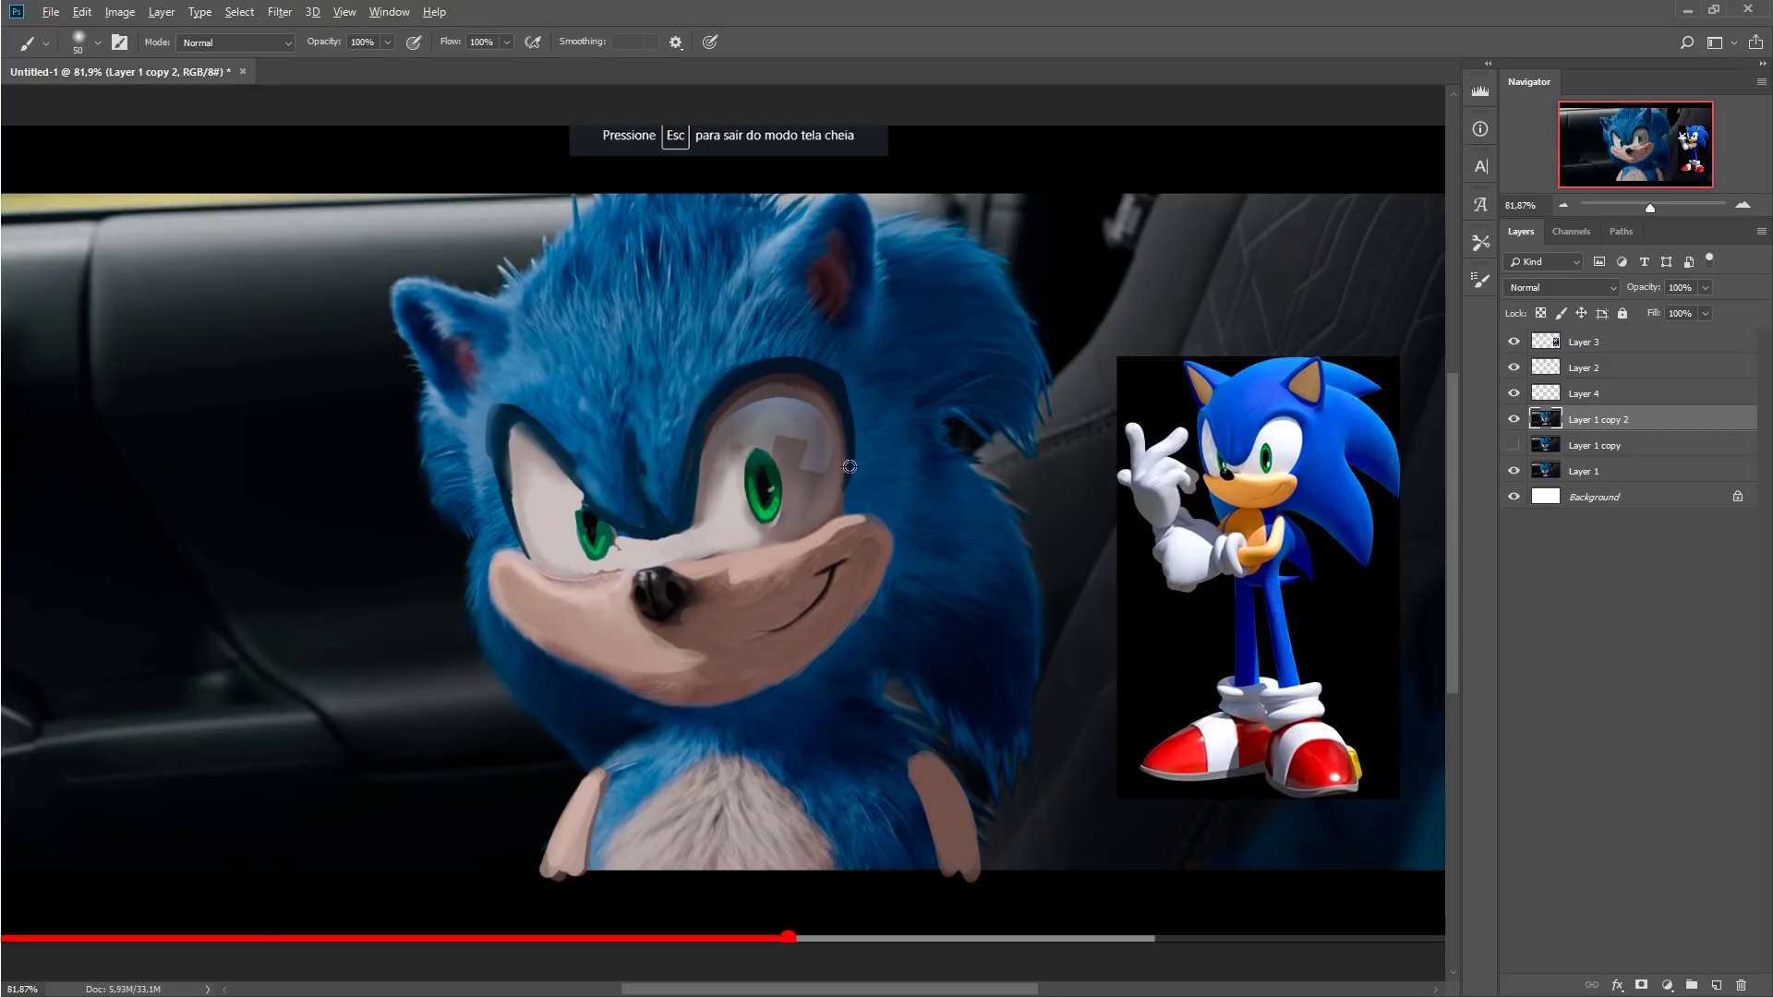
key(bracketleft)
key(bracketleft)
key(bracketleft)
drag(820, 525, 718, 552)
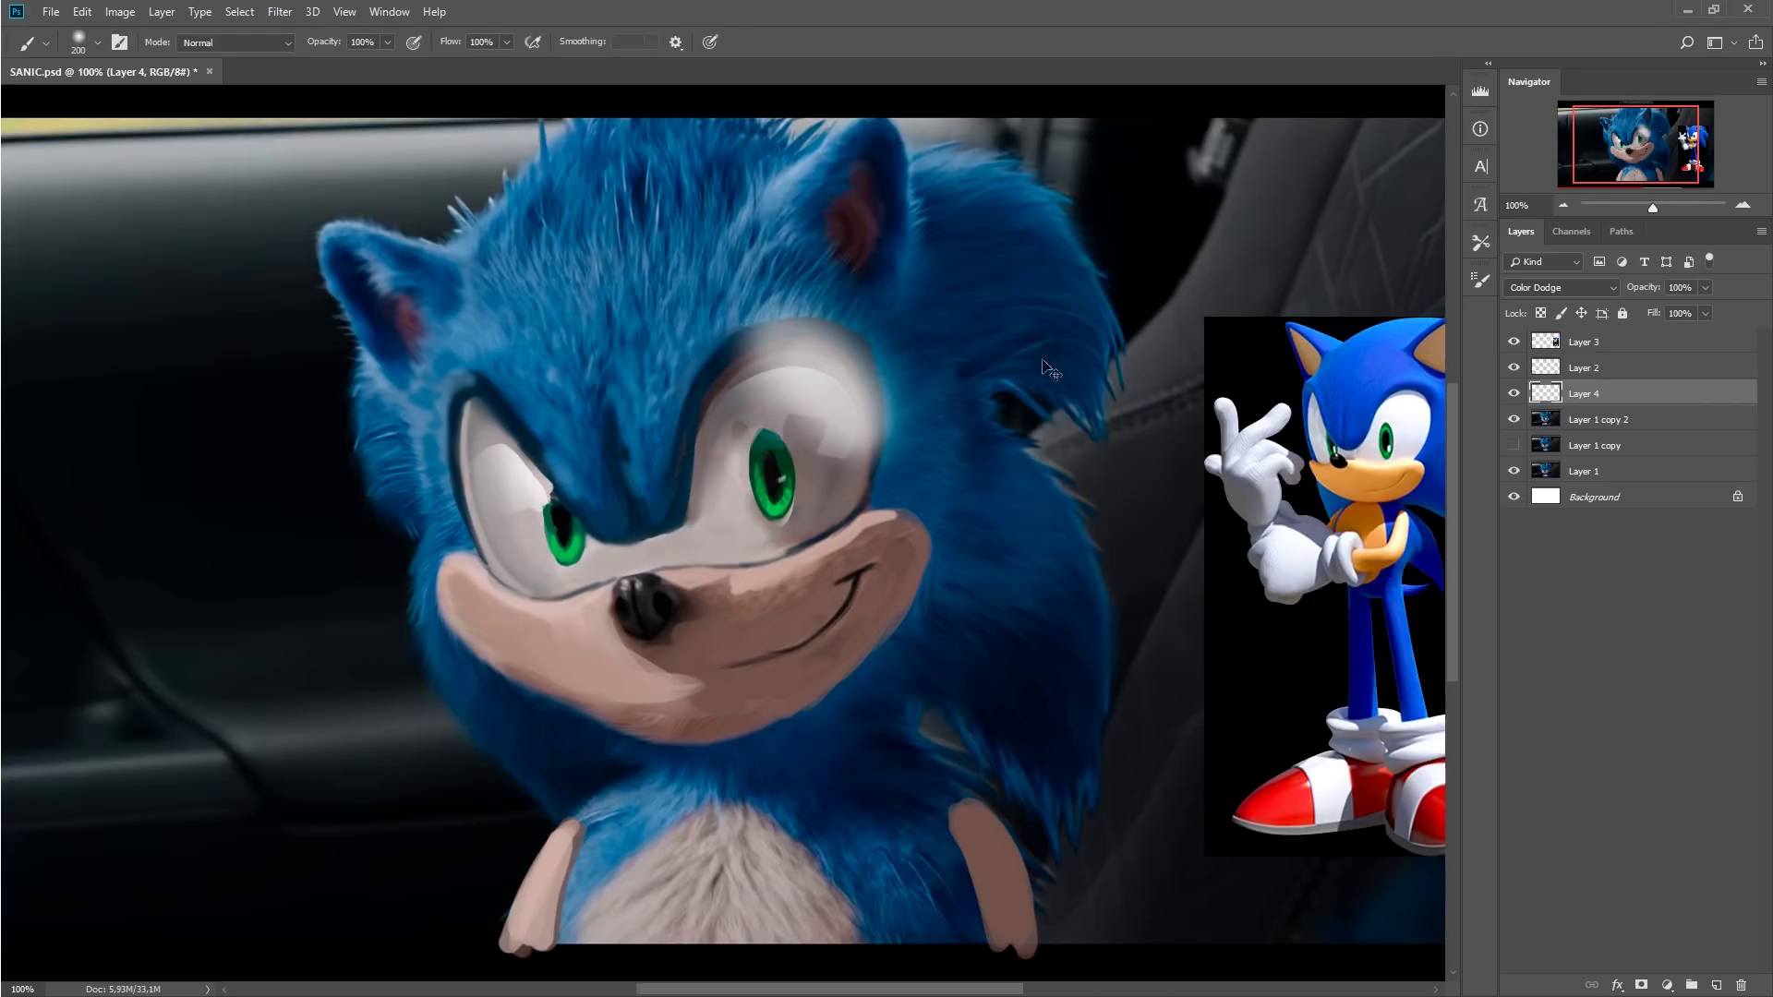
Undo the last stroke, zoom out, and toggle Layer 1 copy 2 off and on to compare
mouse_move(1653, 208)
mouse_down()
mouse_move(1632, 211)
mouse_move(1648, 207)
mouse_up()
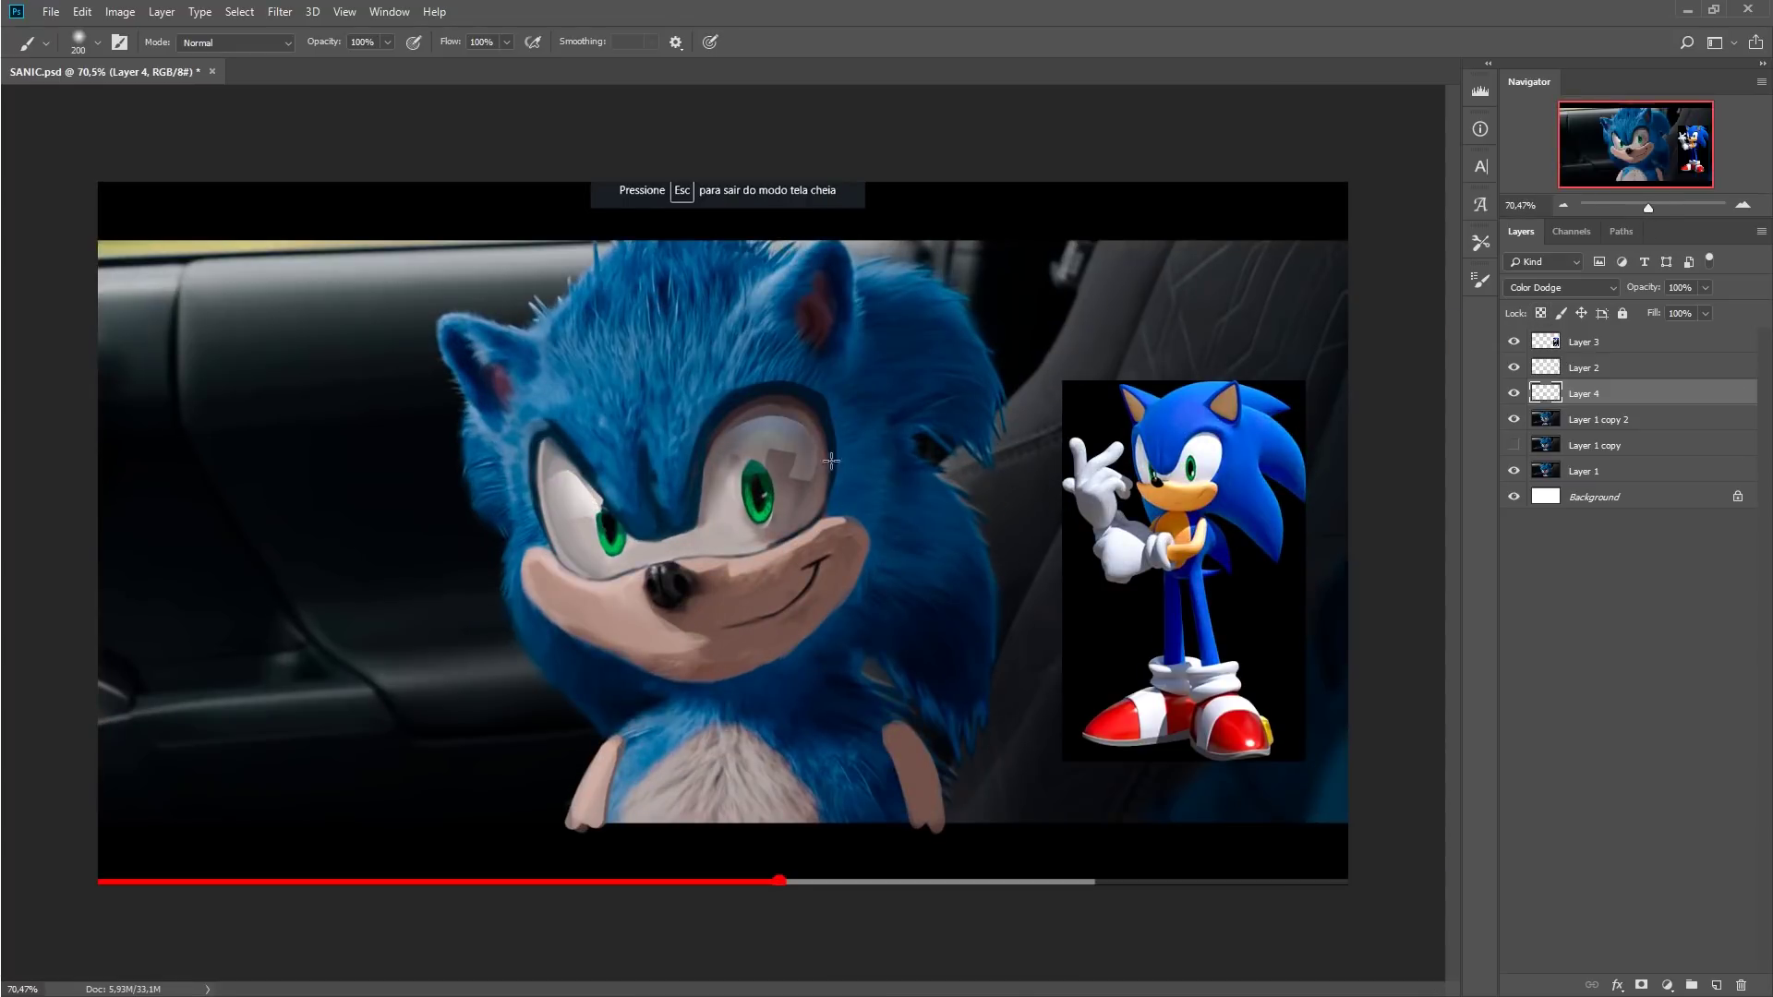
mouse_move(1649, 207)
mouse_down()
mouse_move(1620, 211)
mouse_move(1650, 208)
mouse_up()
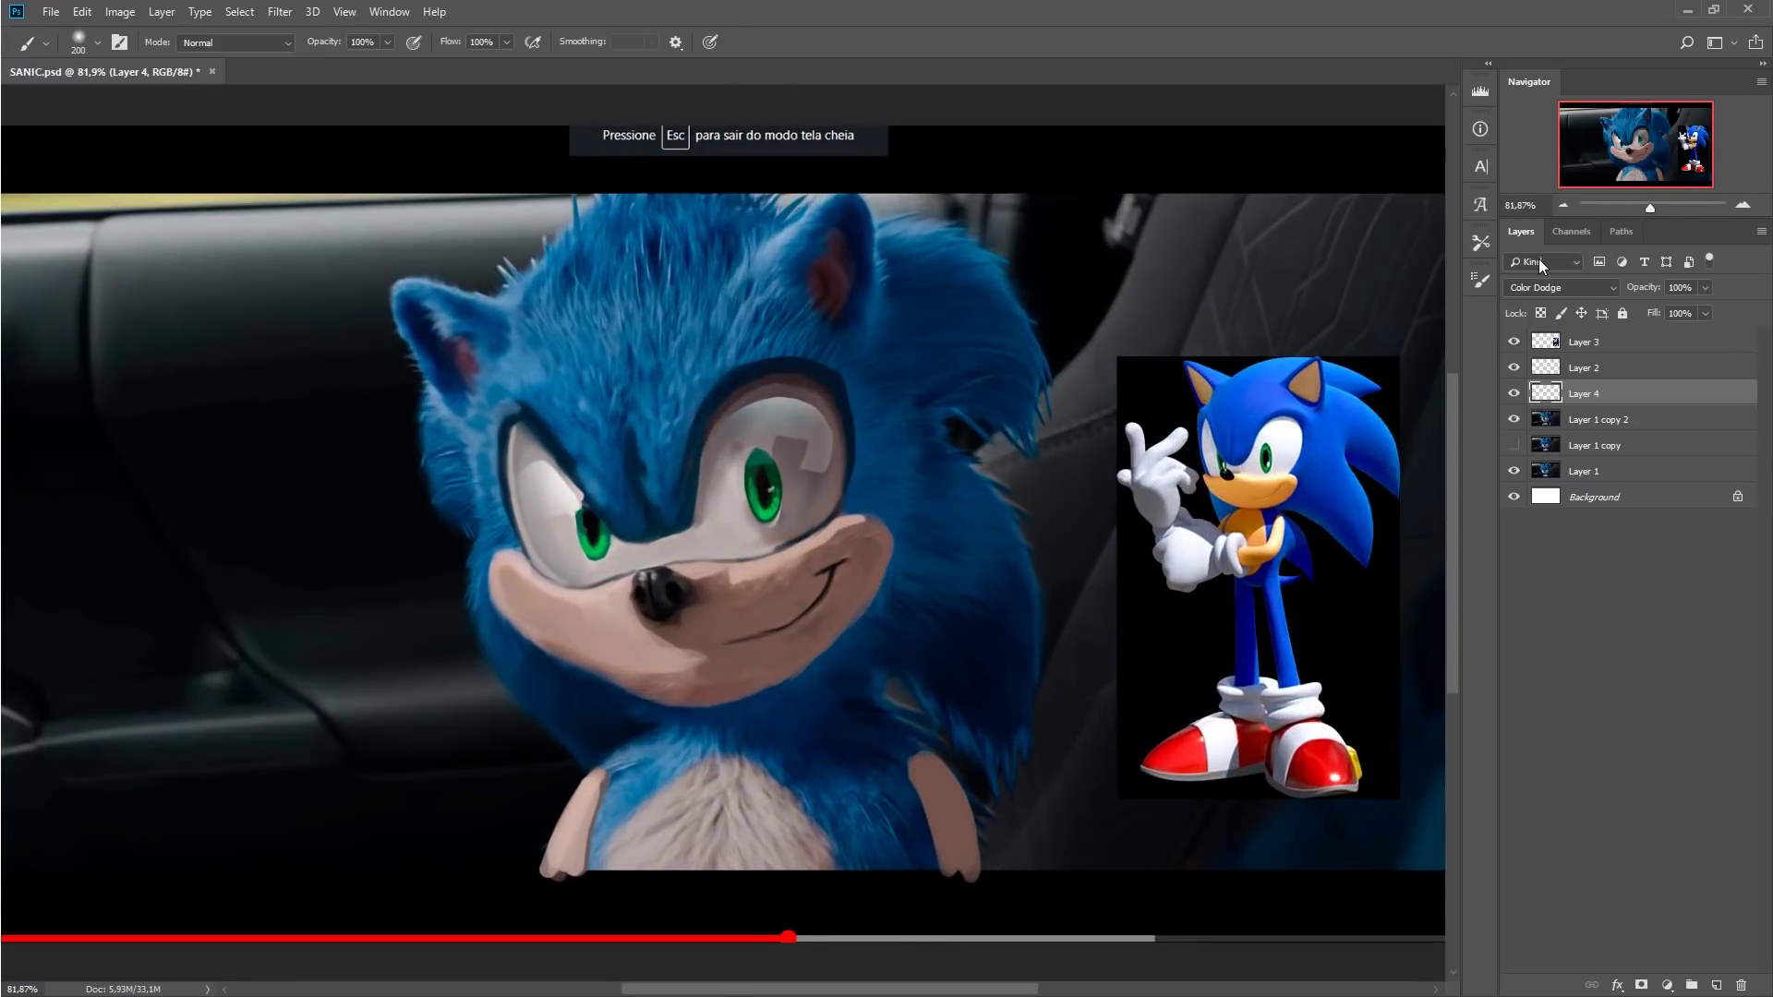
key(ctrl+z)
key(ctrl+z)
drag(1650, 207, 1648, 207)
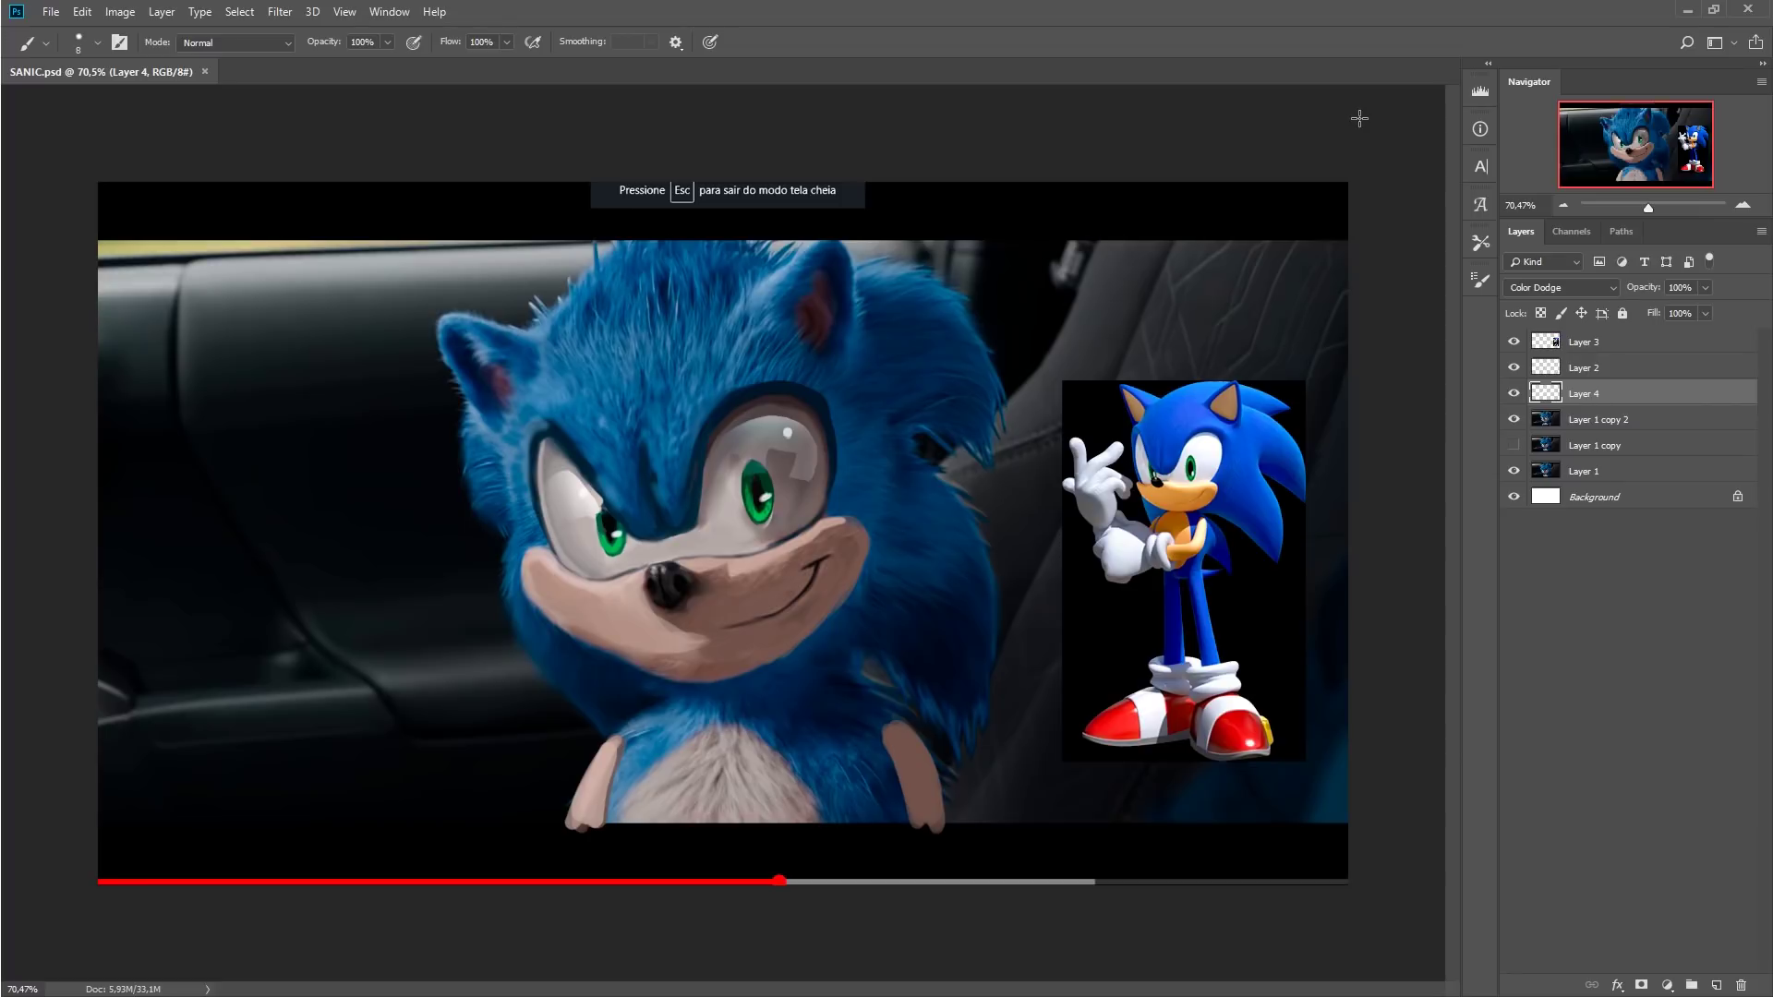
click(1513, 419)
click(1606, 421)
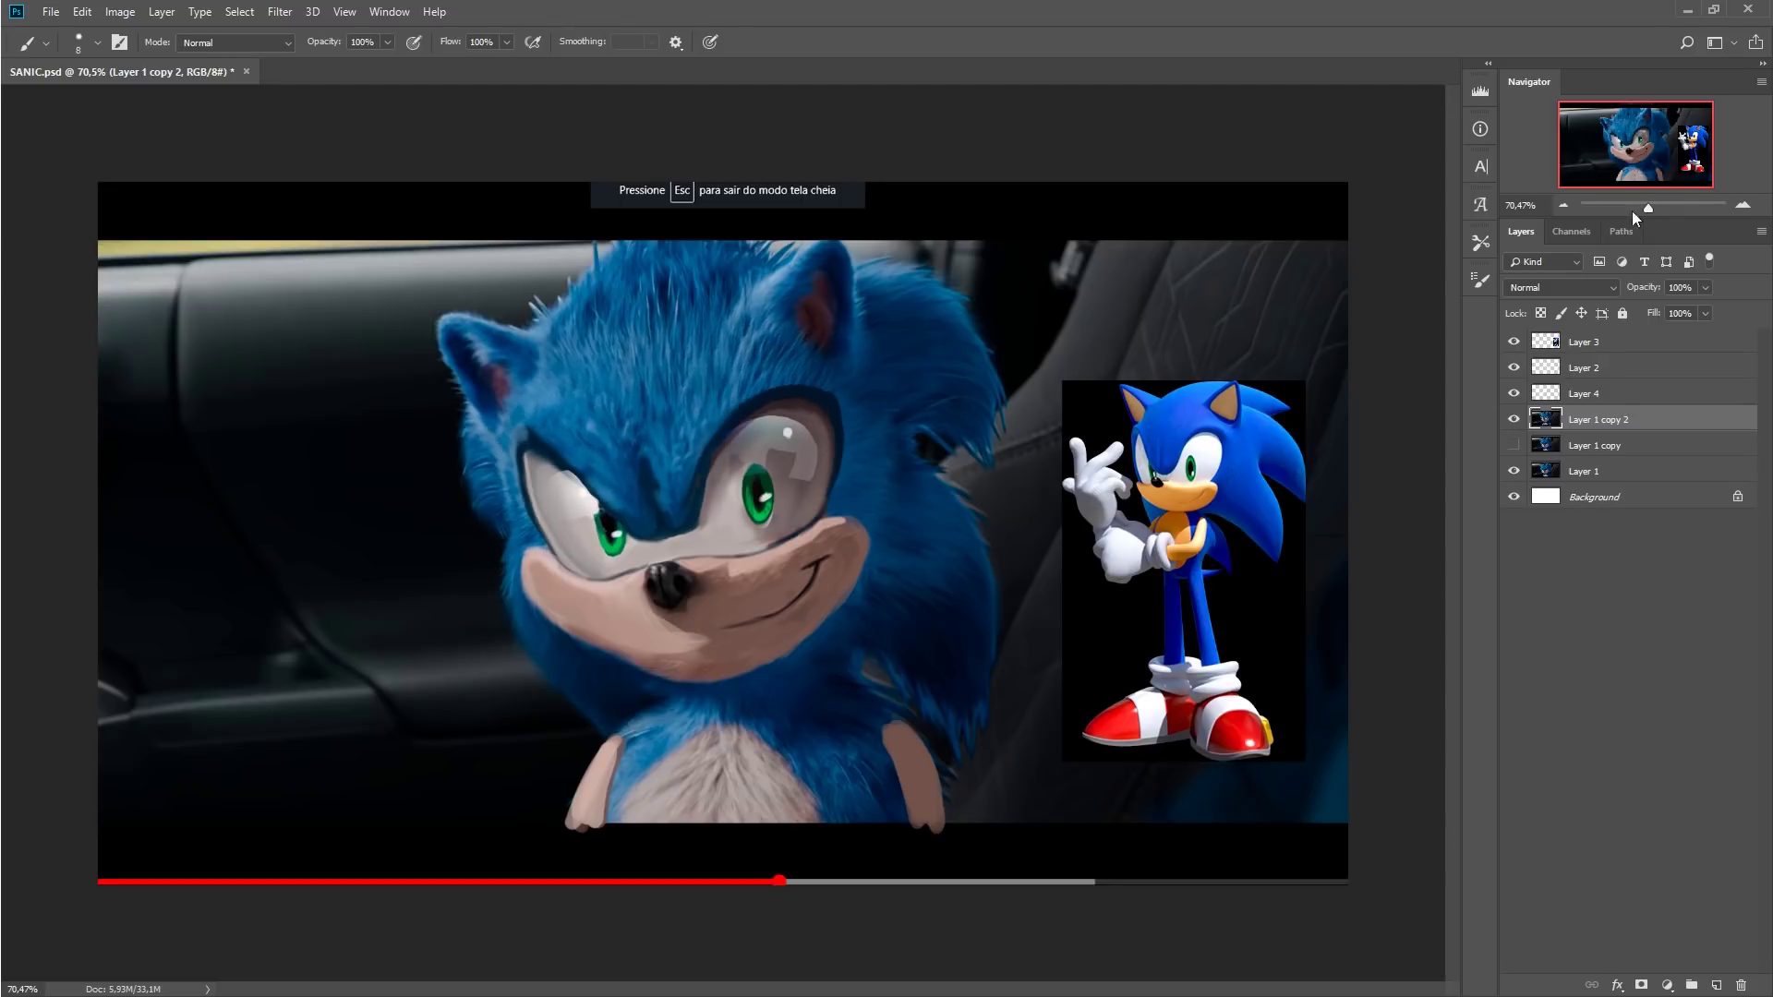
Zoom out and toggle Layer 1 copy 2 off and on to compare with the original photo
drag(1632, 207, 1639, 205)
click(1514, 419)
click(1514, 445)
click(1514, 419)
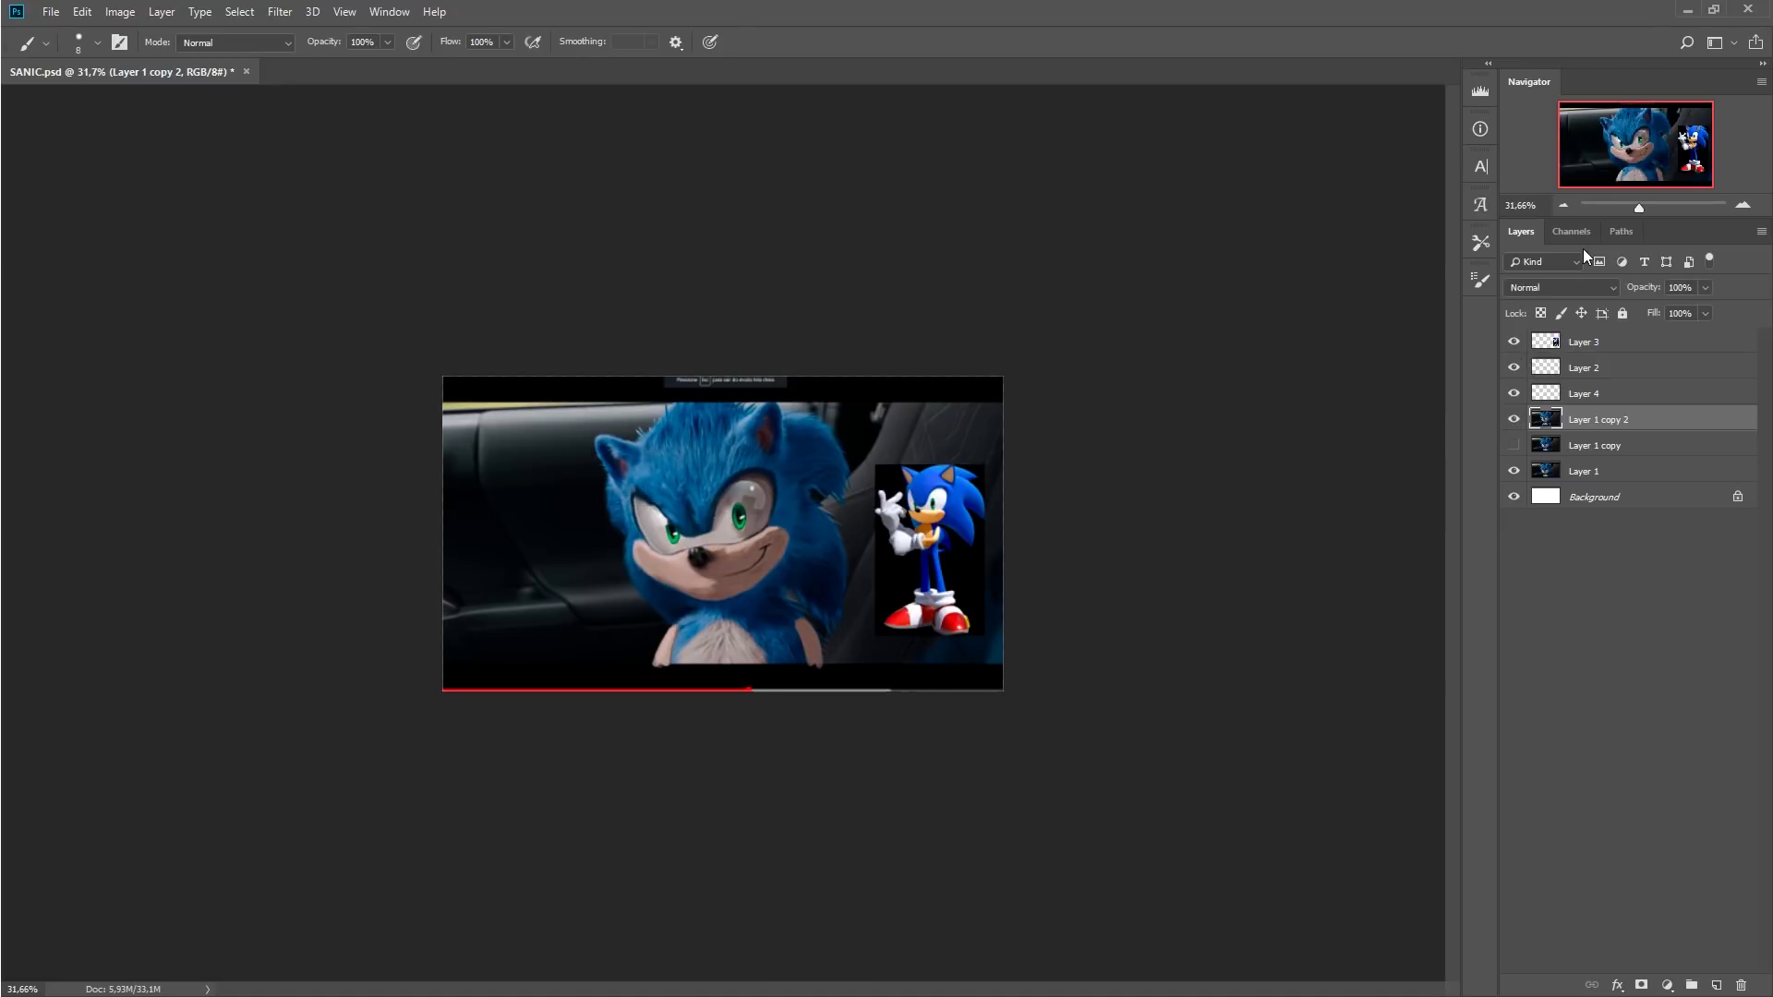
drag(1639, 207, 1650, 221)
click(1514, 419)
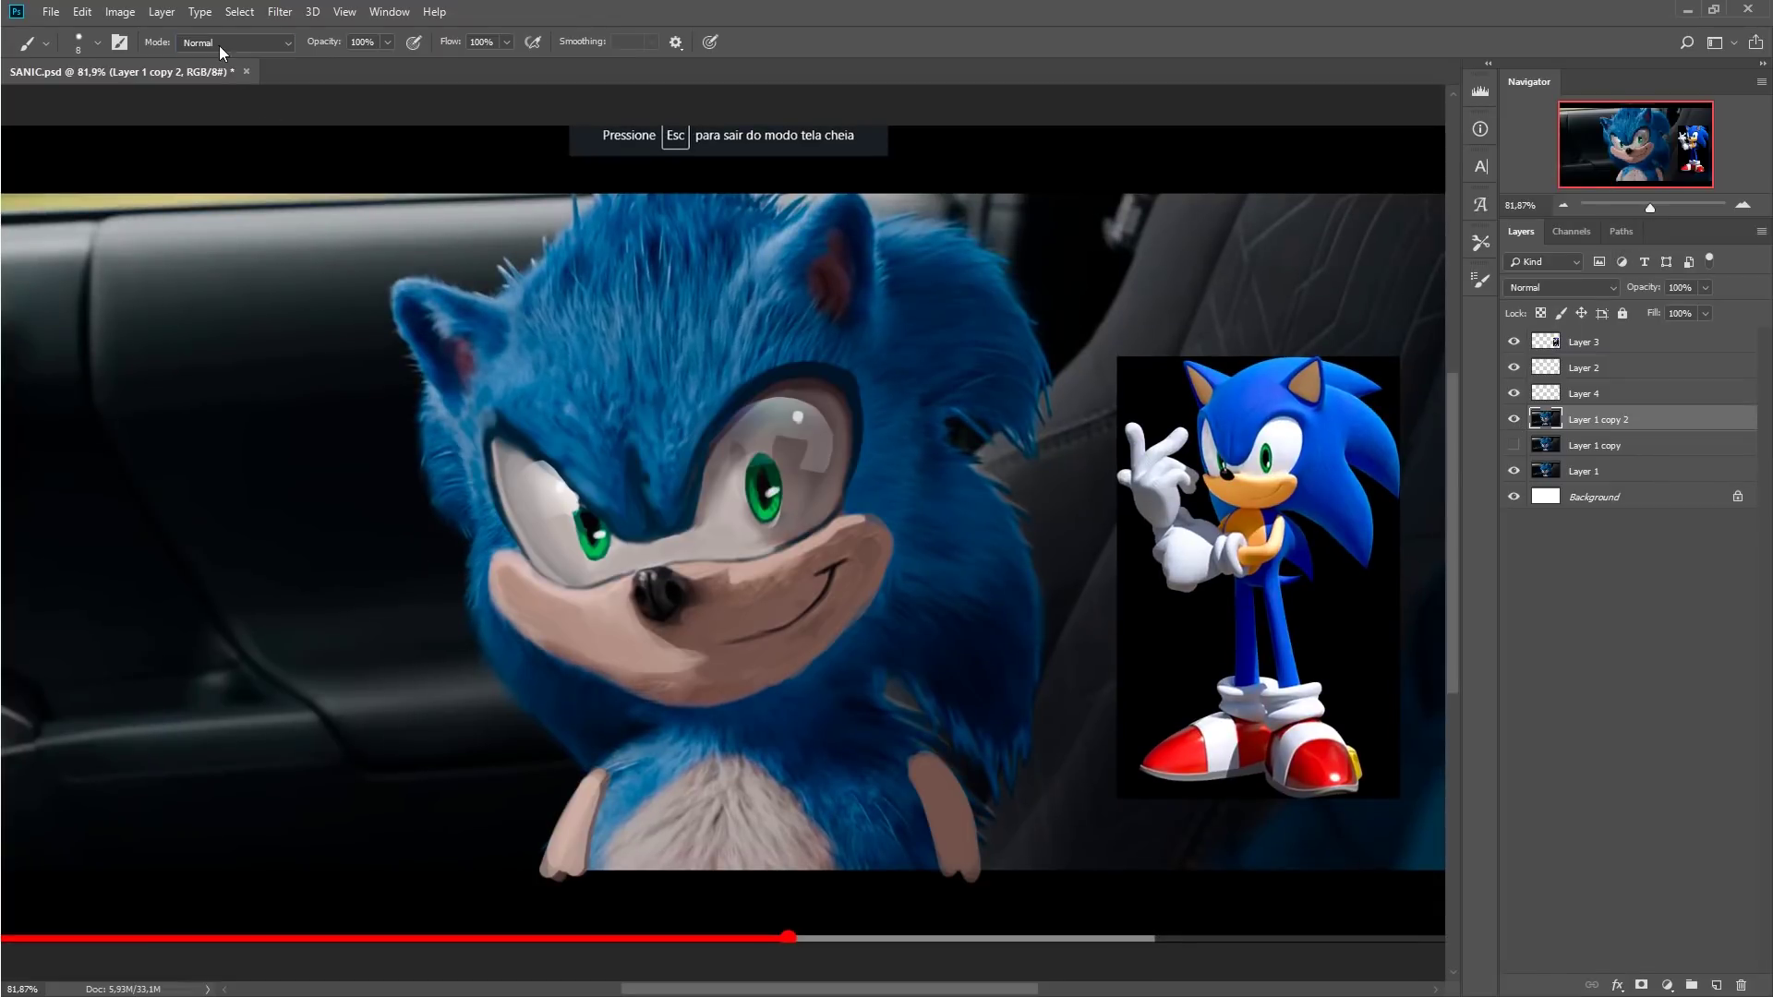
Brighten the chest fur to a warm pink with a Color Dodge brush, then compare with the original
key(i)
key(b)
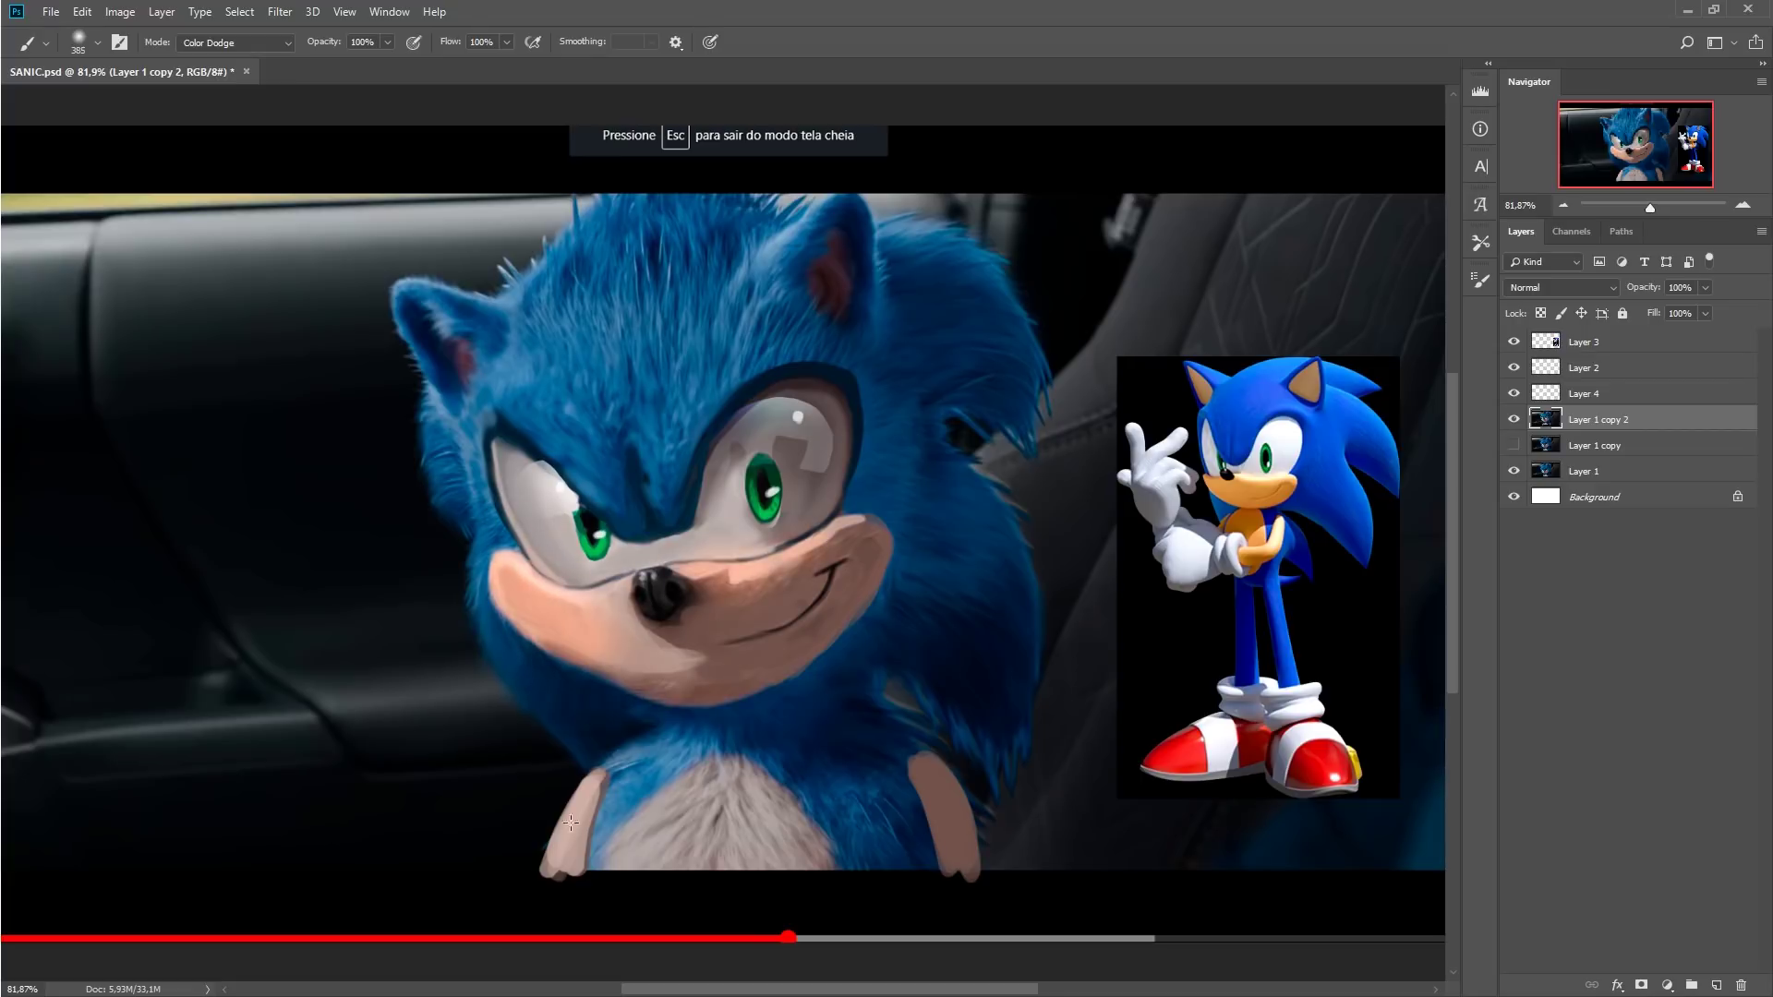
drag(867, 812, 677, 868)
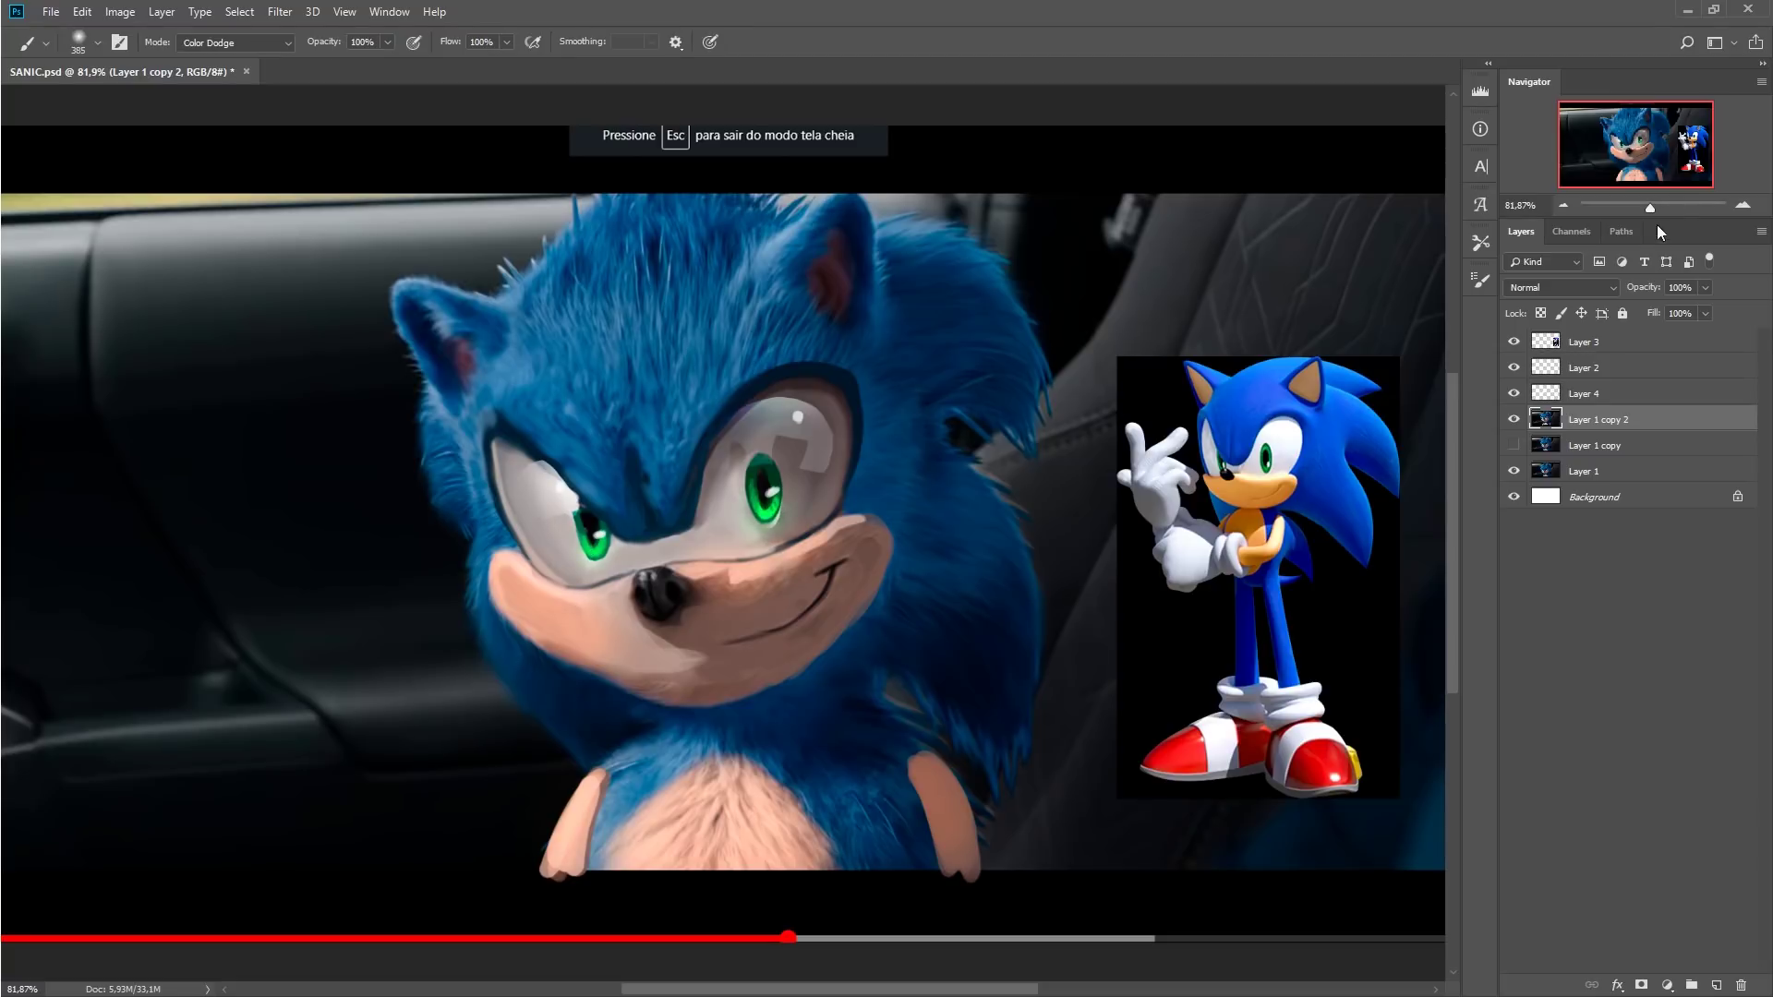
drag(1650, 207, 1644, 207)
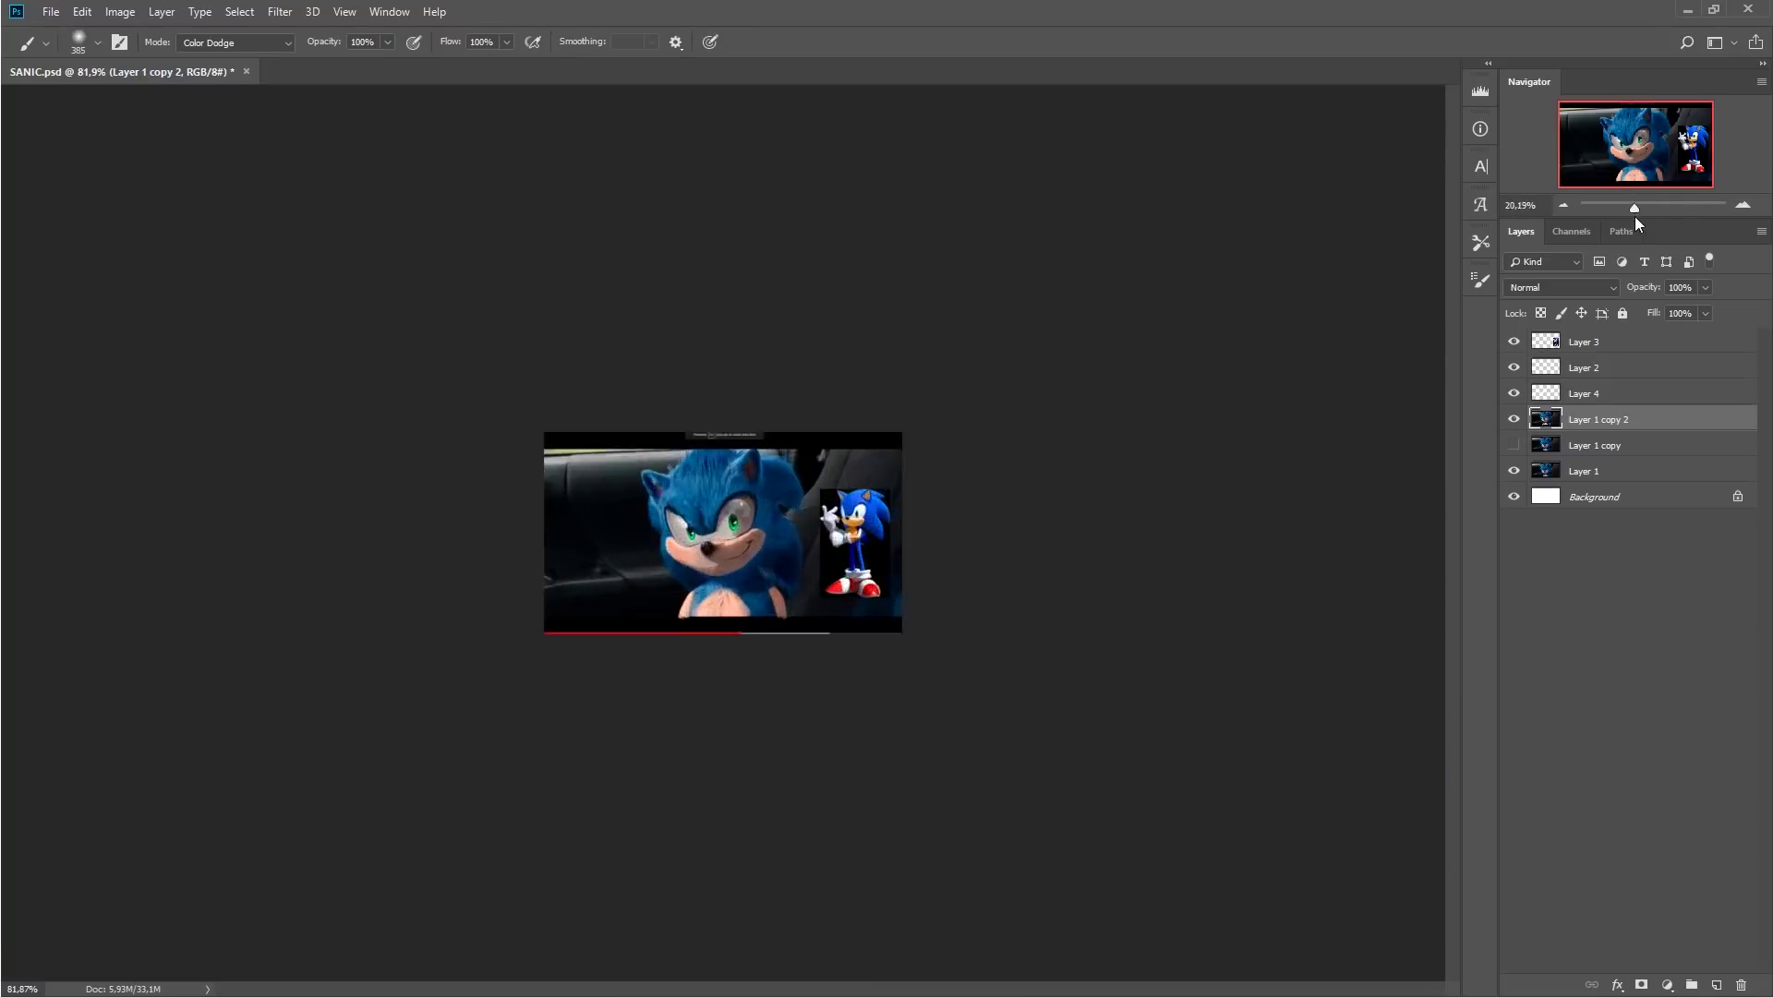
click(1515, 420)
click(1515, 418)
click(1515, 418)
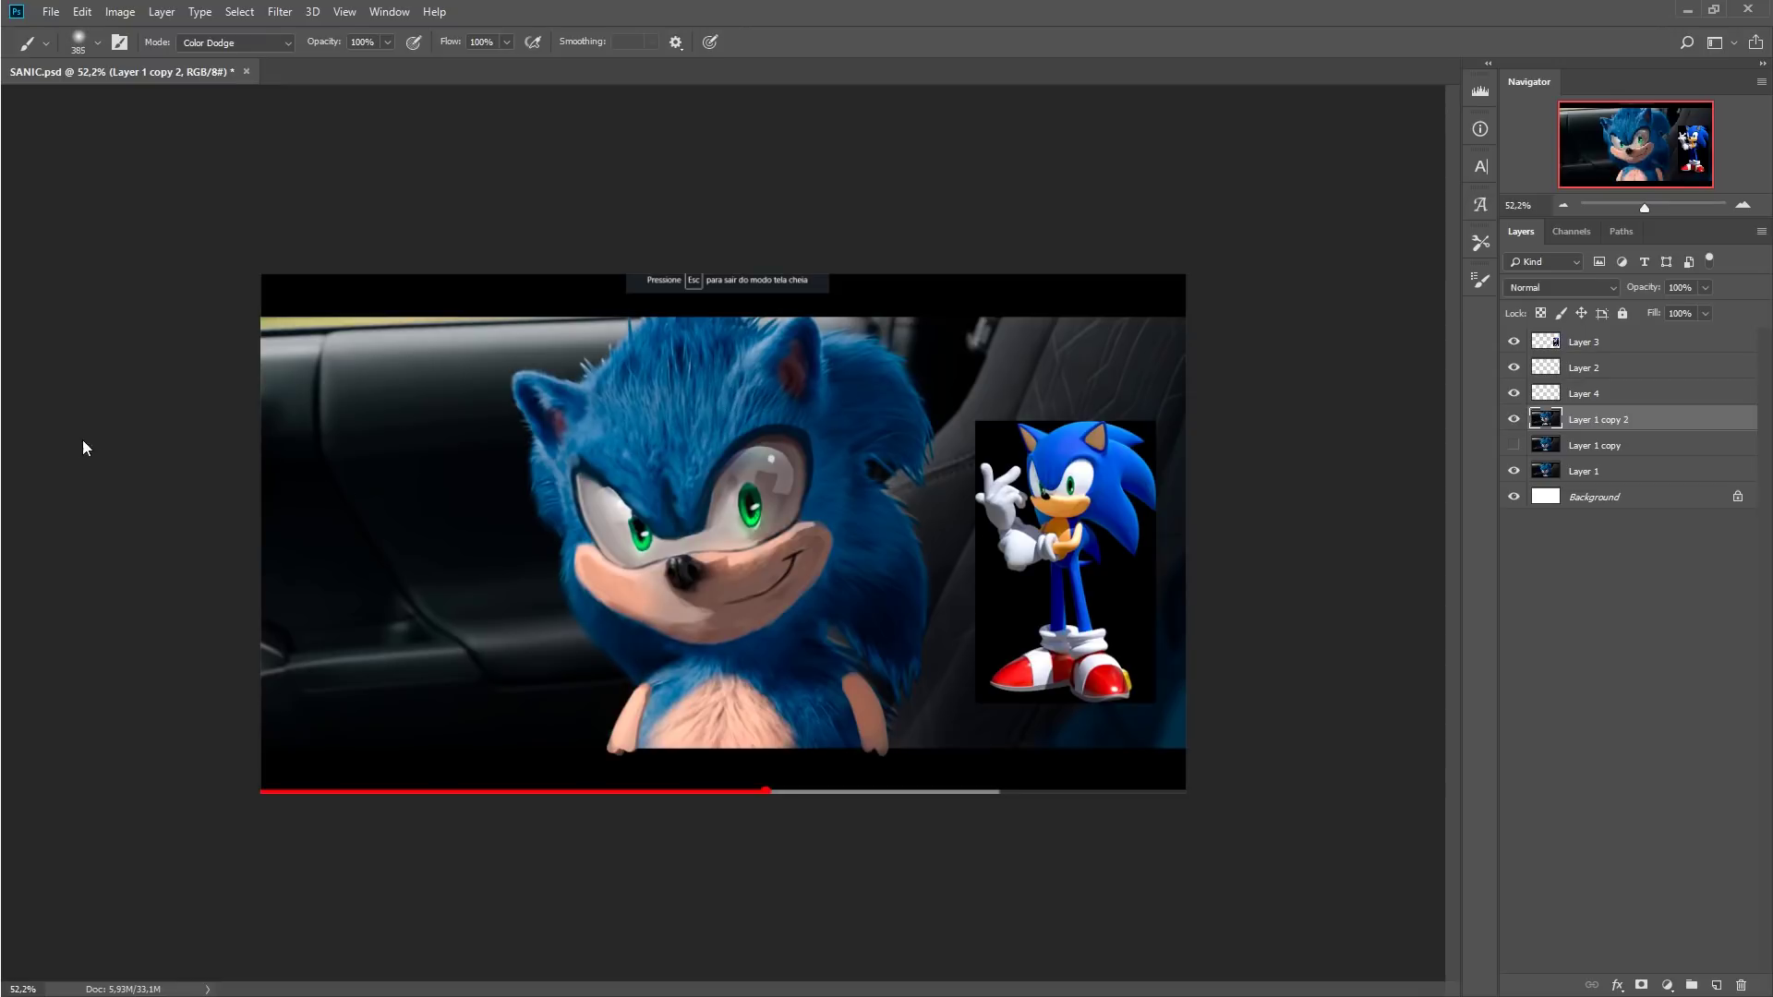
Sample a colour and brighten the fur on Sonic's forehead and cheek
key(i)
key(b)
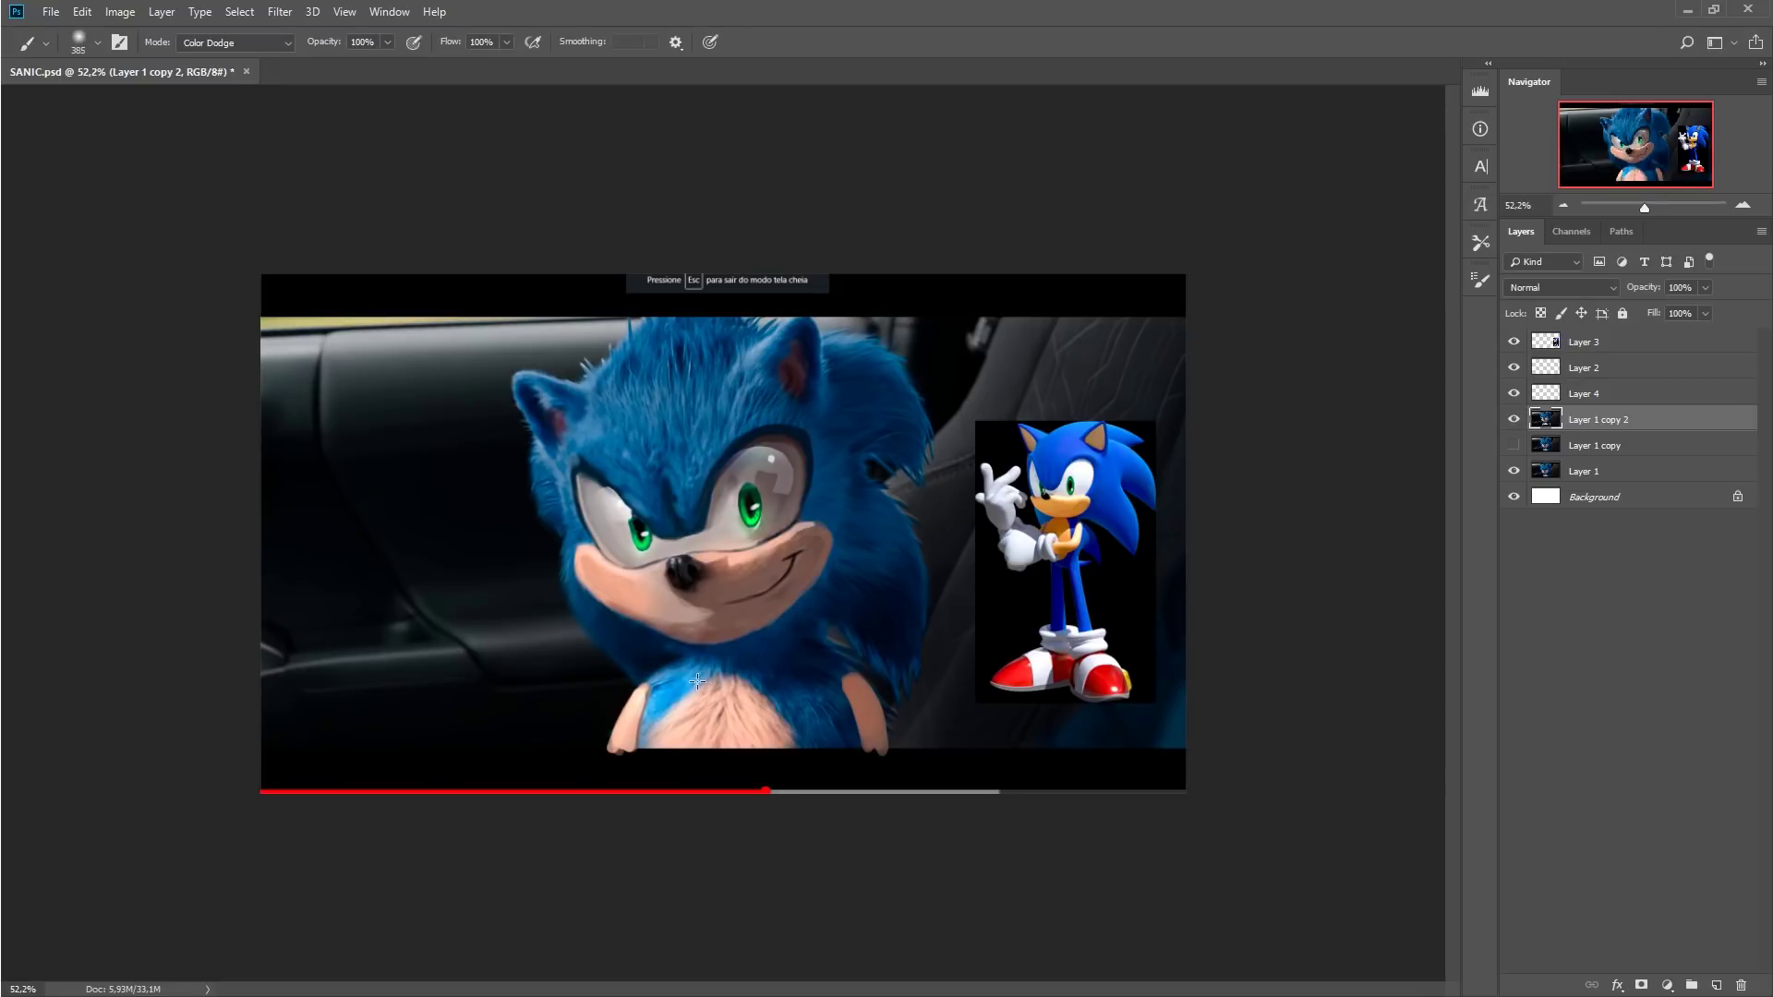
mouse_move(764, 386)
mouse_down()
mouse_move(579, 427)
mouse_move(661, 345)
mouse_up()
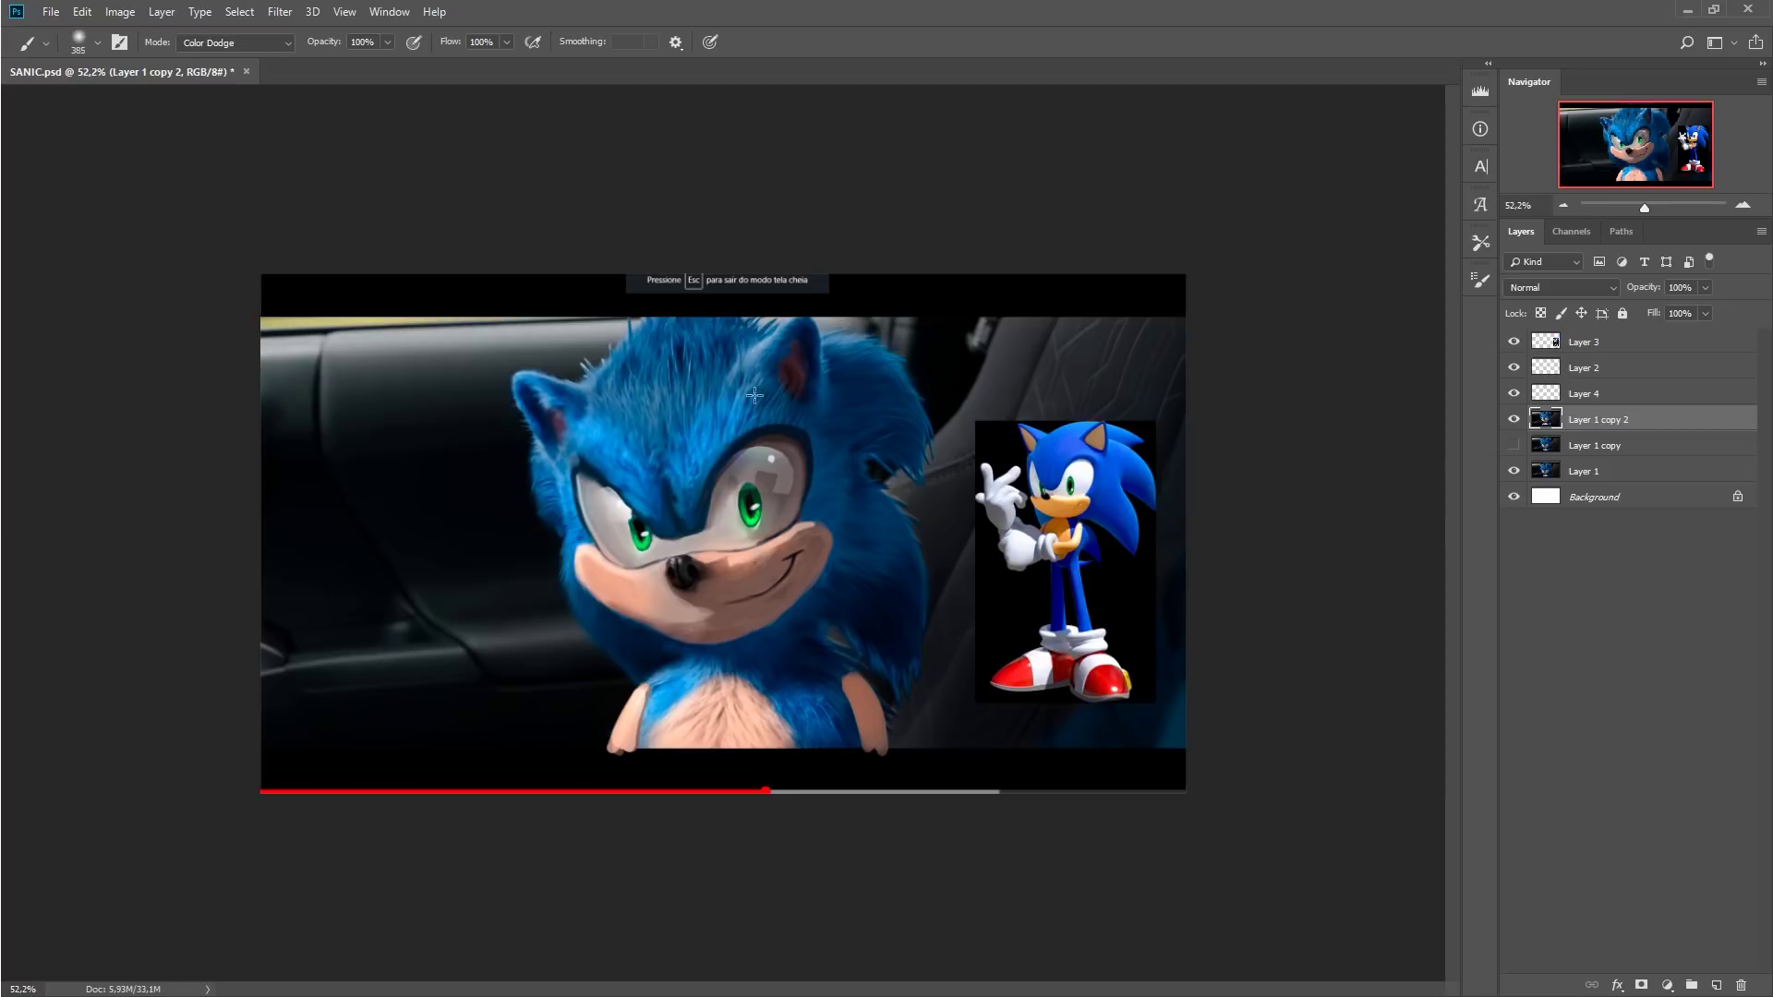
mouse_move(1643, 207)
mouse_down()
mouse_move(1625, 207)
mouse_move(1642, 207)
mouse_up()
Compare the repainted layer with the original at several zoom levels, leaving it visible
click(1513, 420)
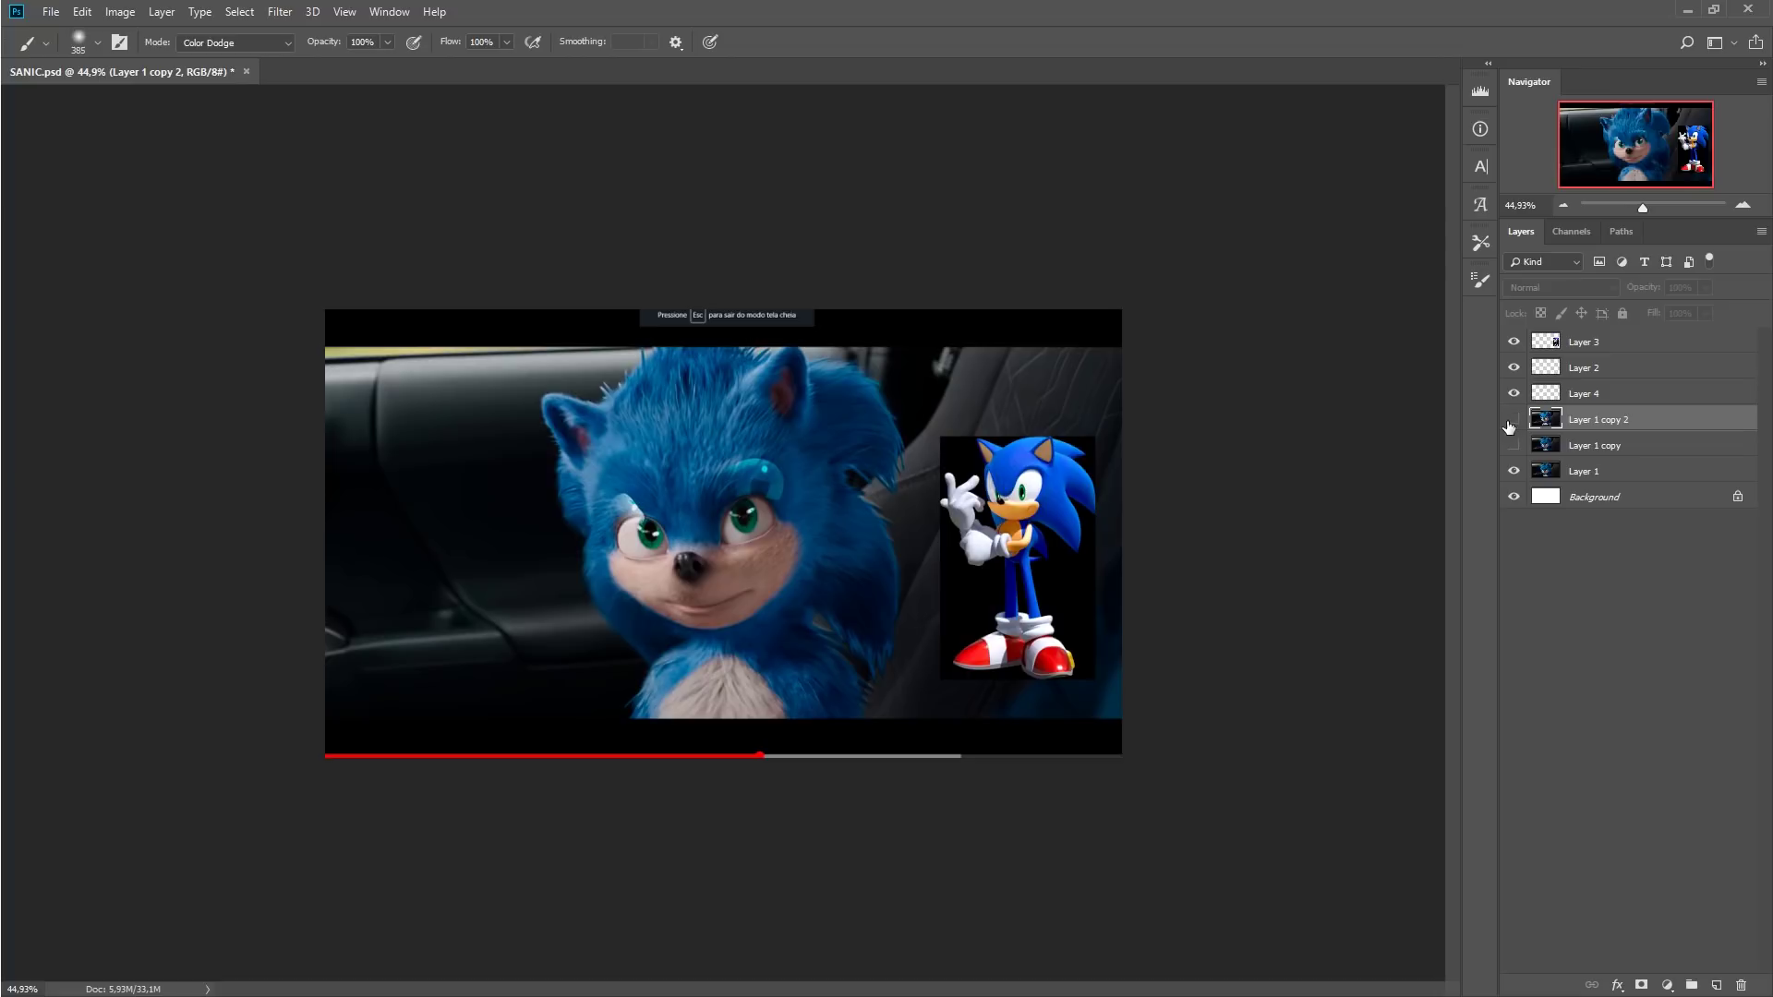
click(1512, 420)
click(1512, 419)
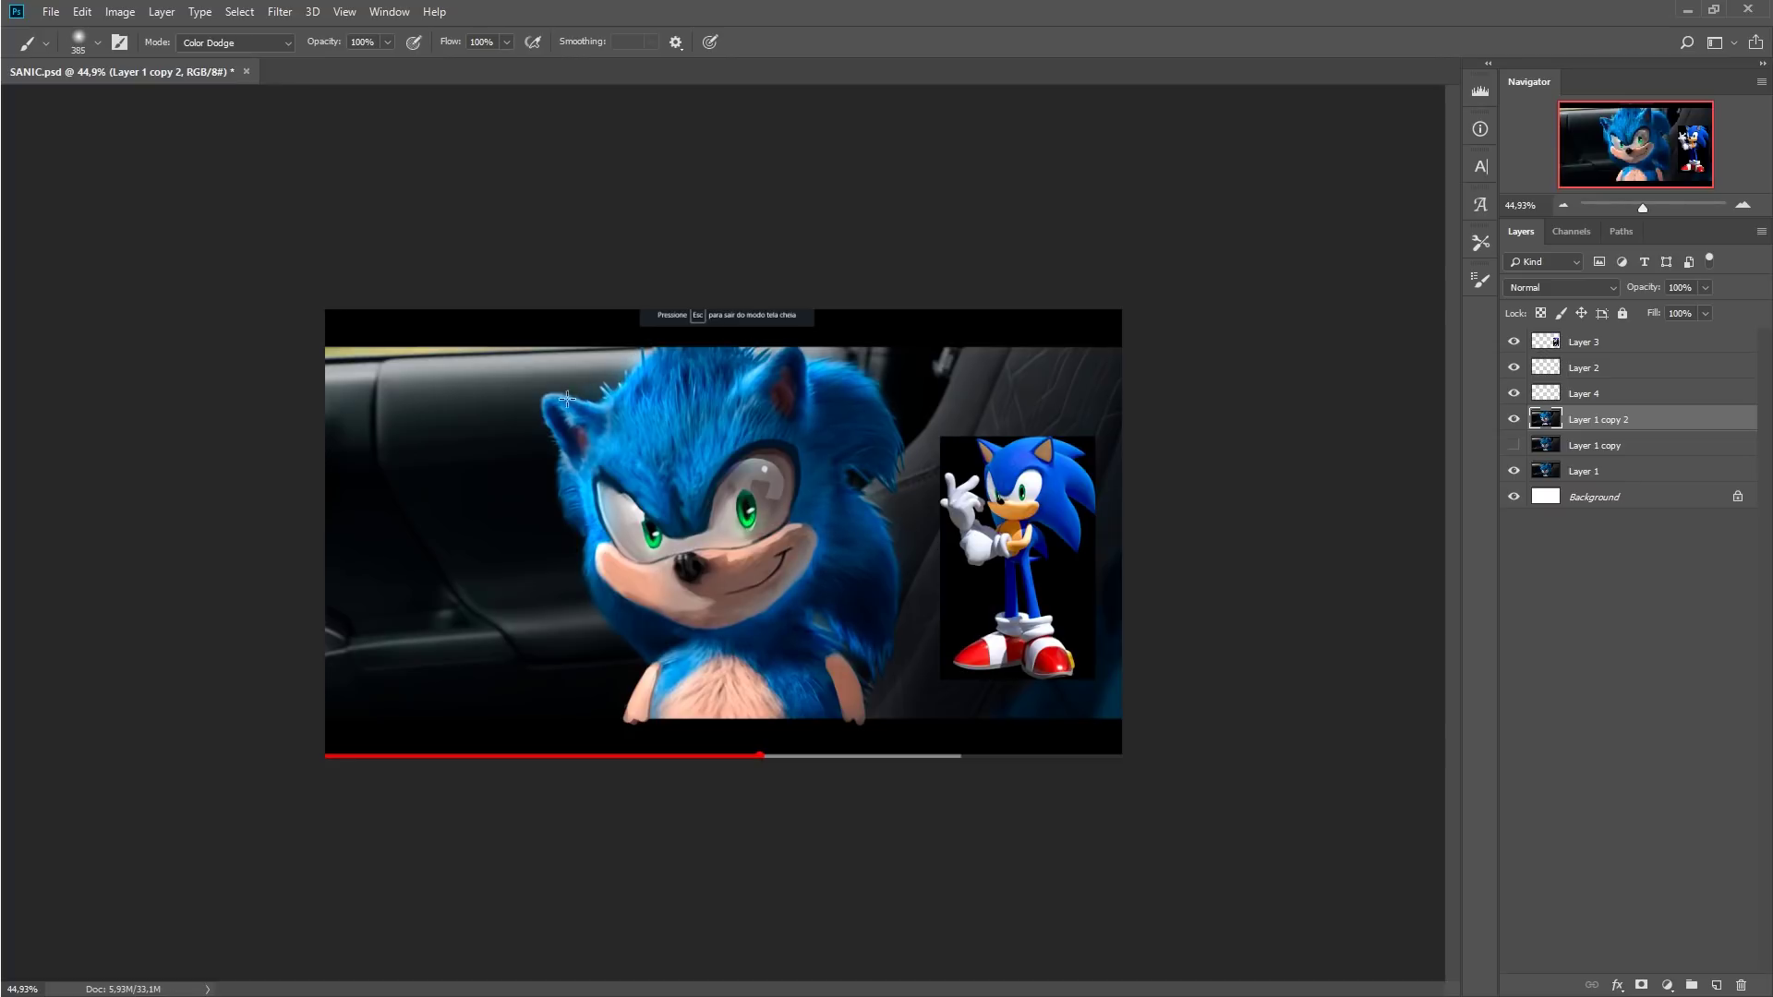
key(bracketleft)
key(bracketleft)
key(bracketleft)
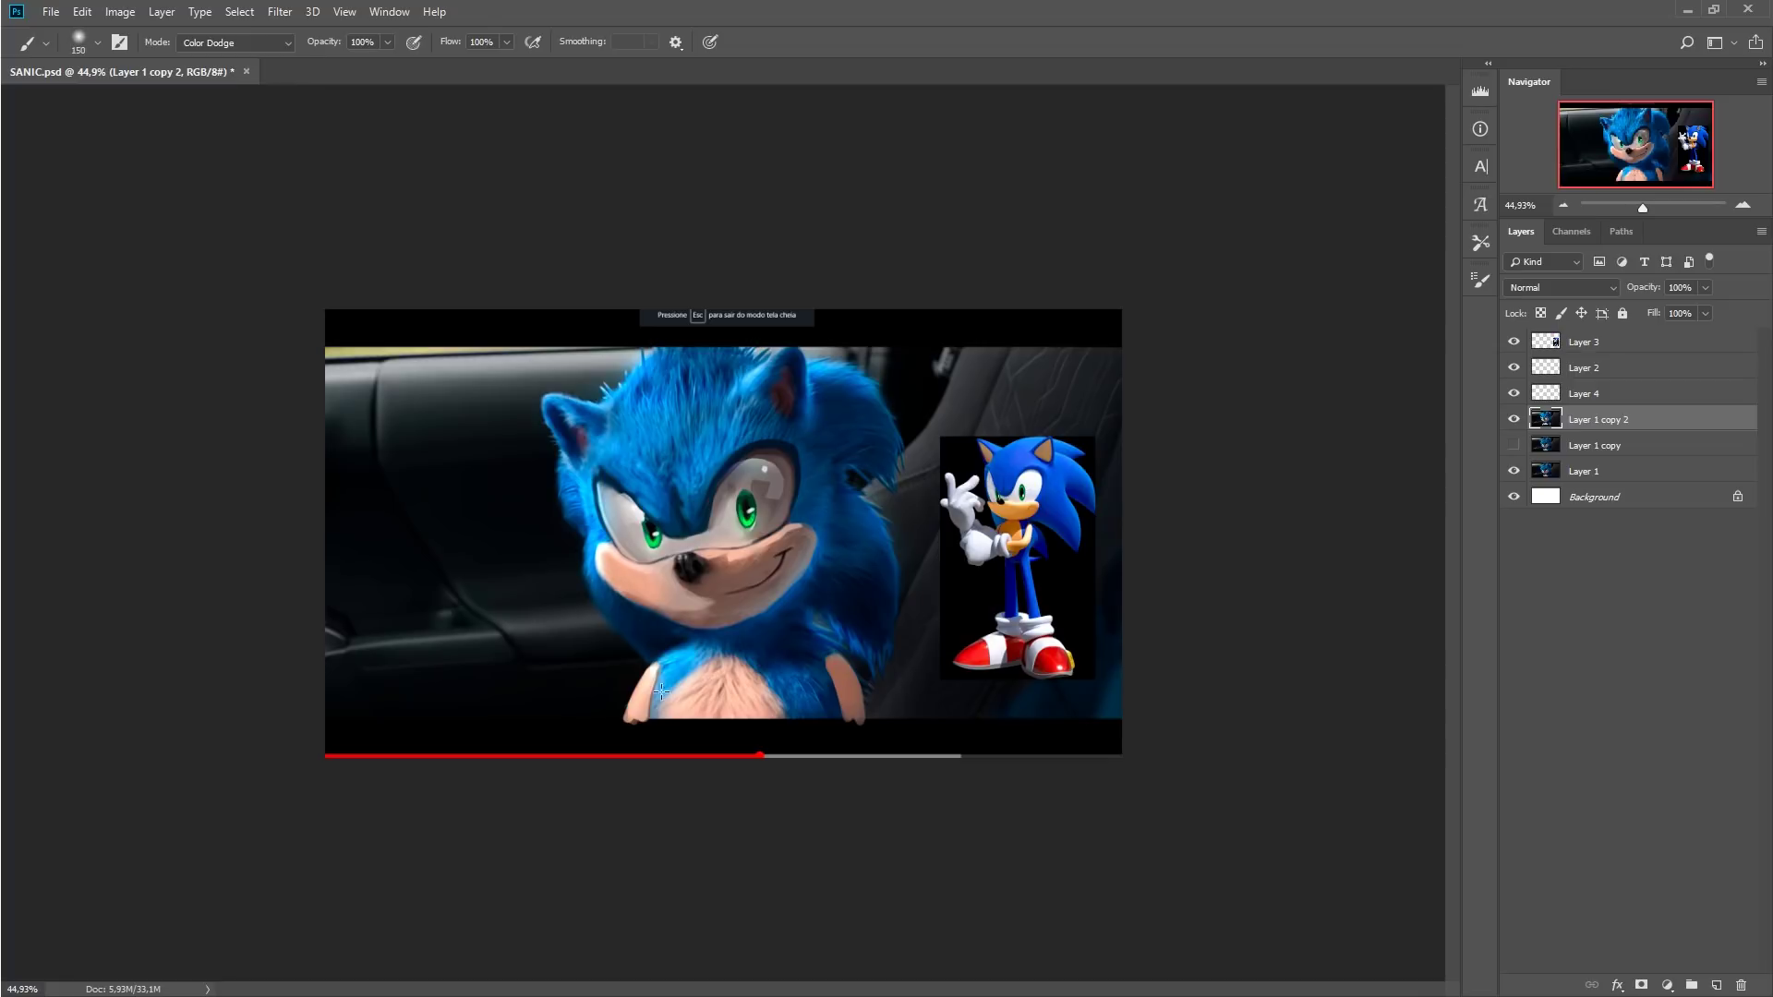
drag(1642, 206, 1623, 207)
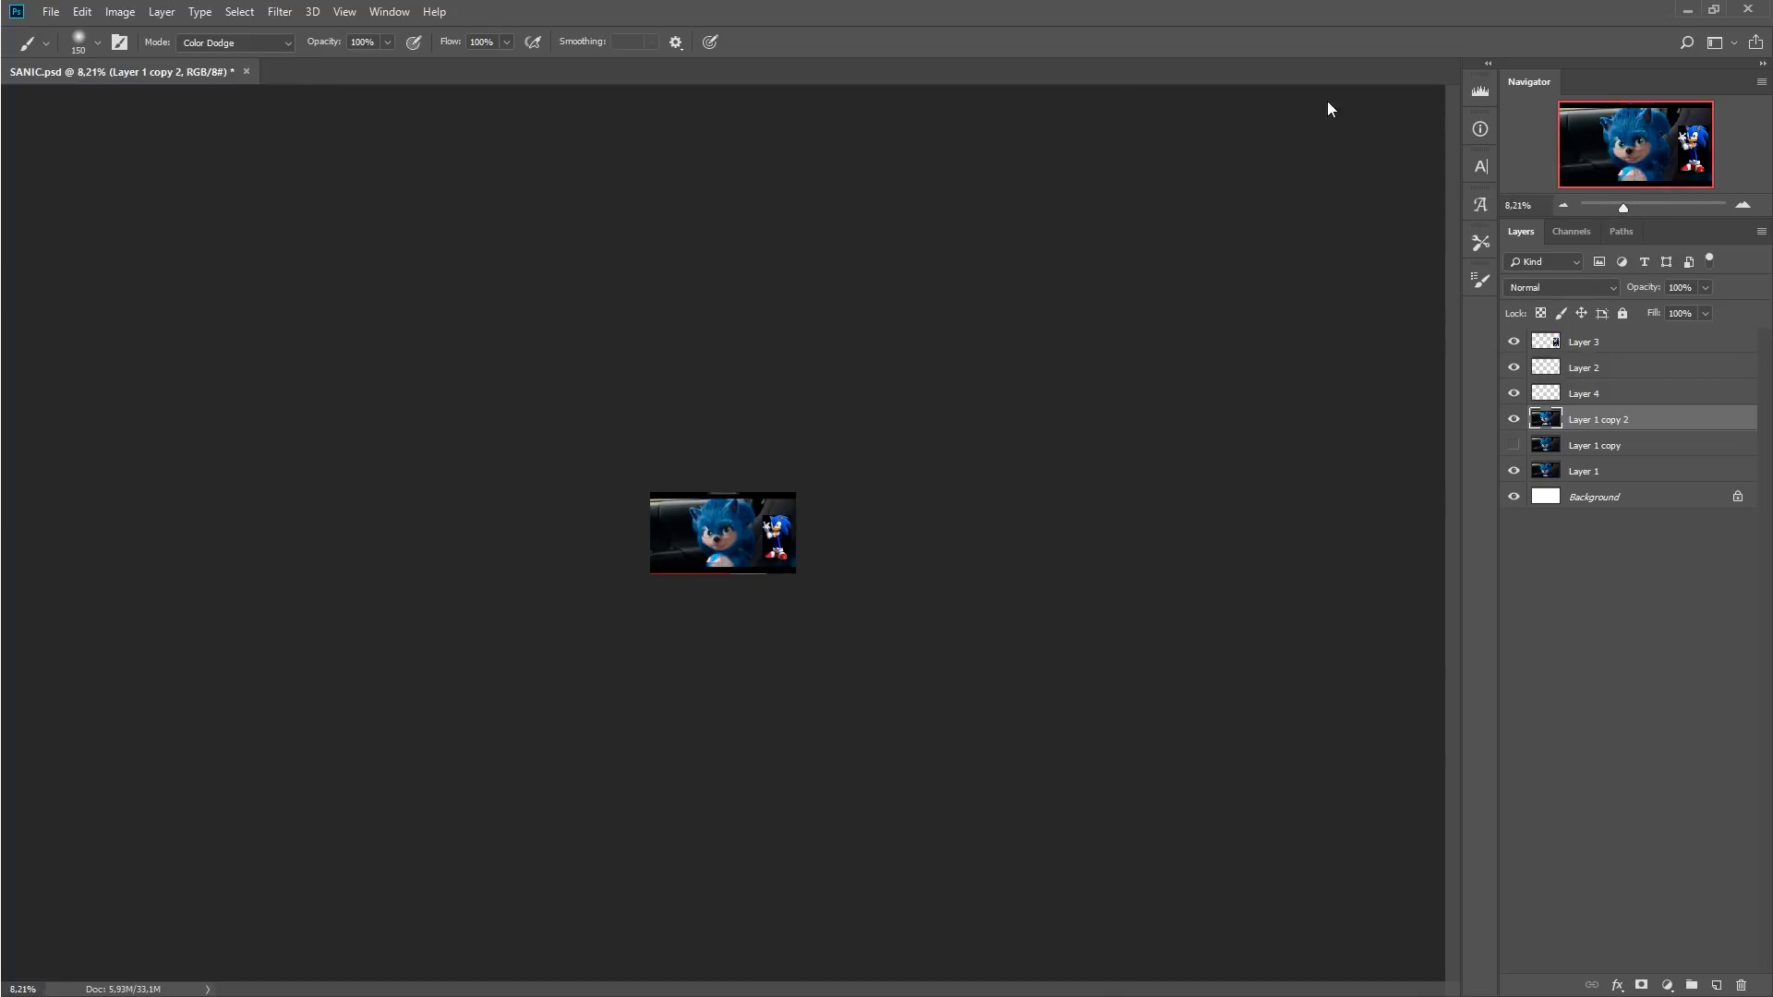
click(1730, 207)
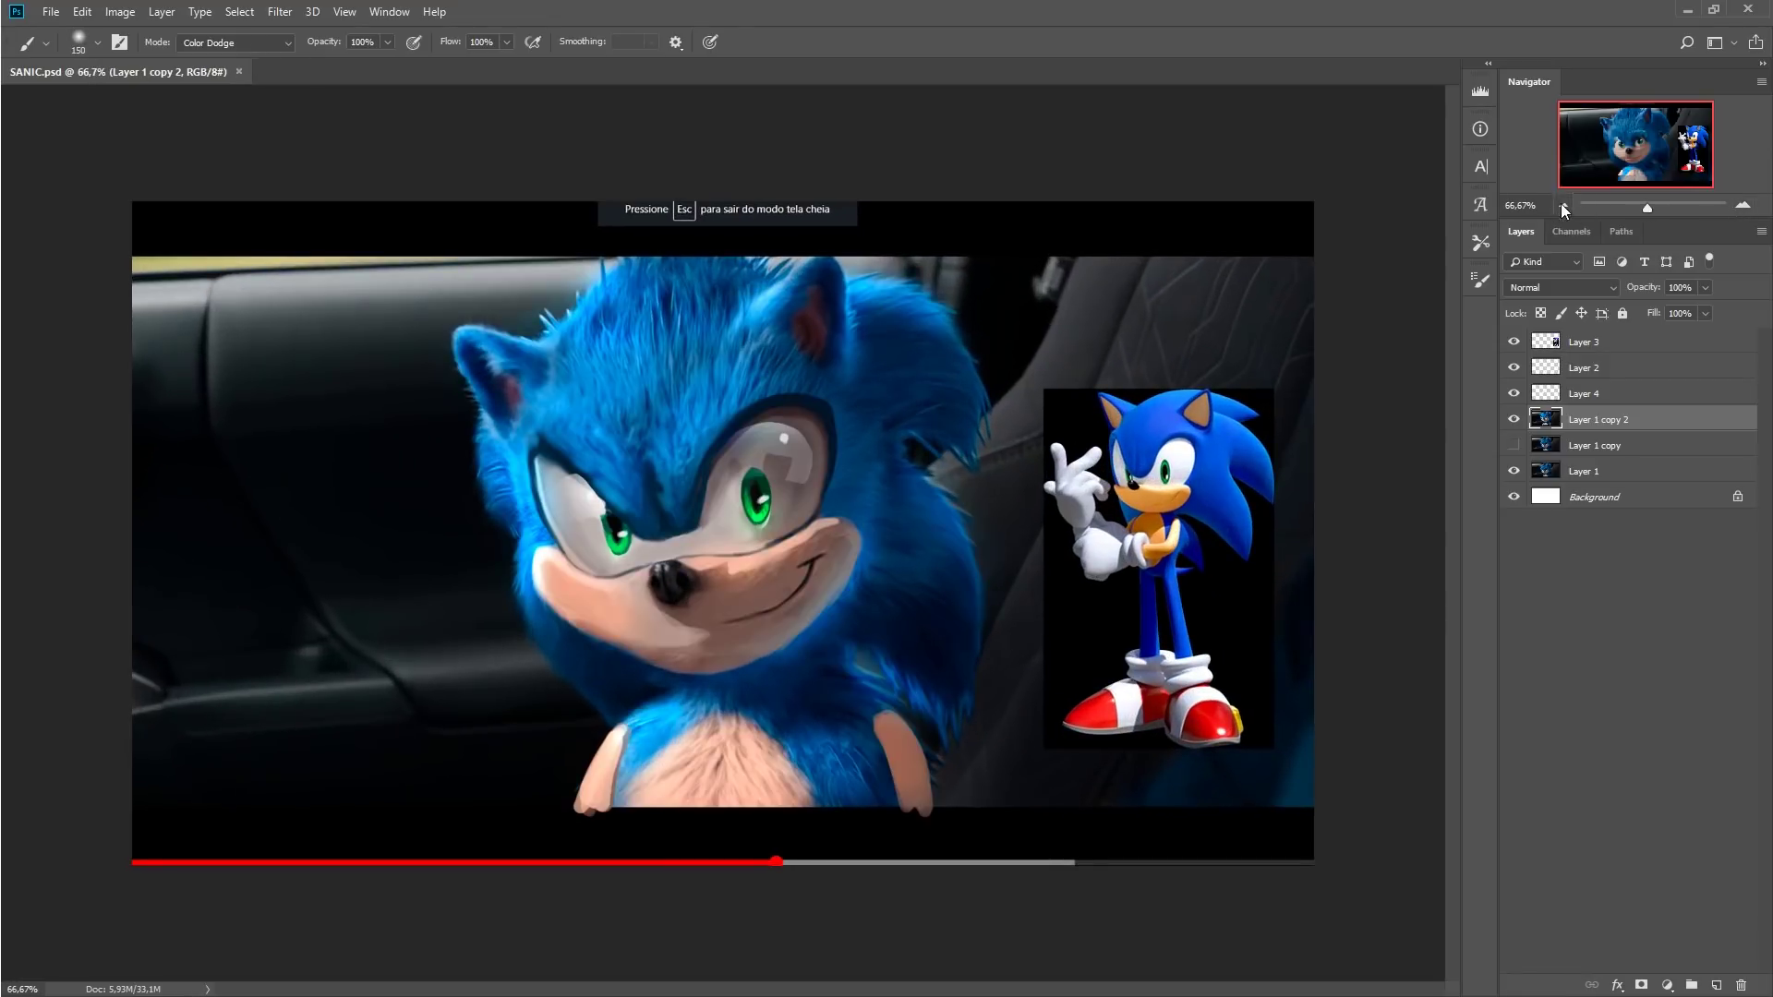
click(1563, 205)
click(1562, 205)
click(1562, 205)
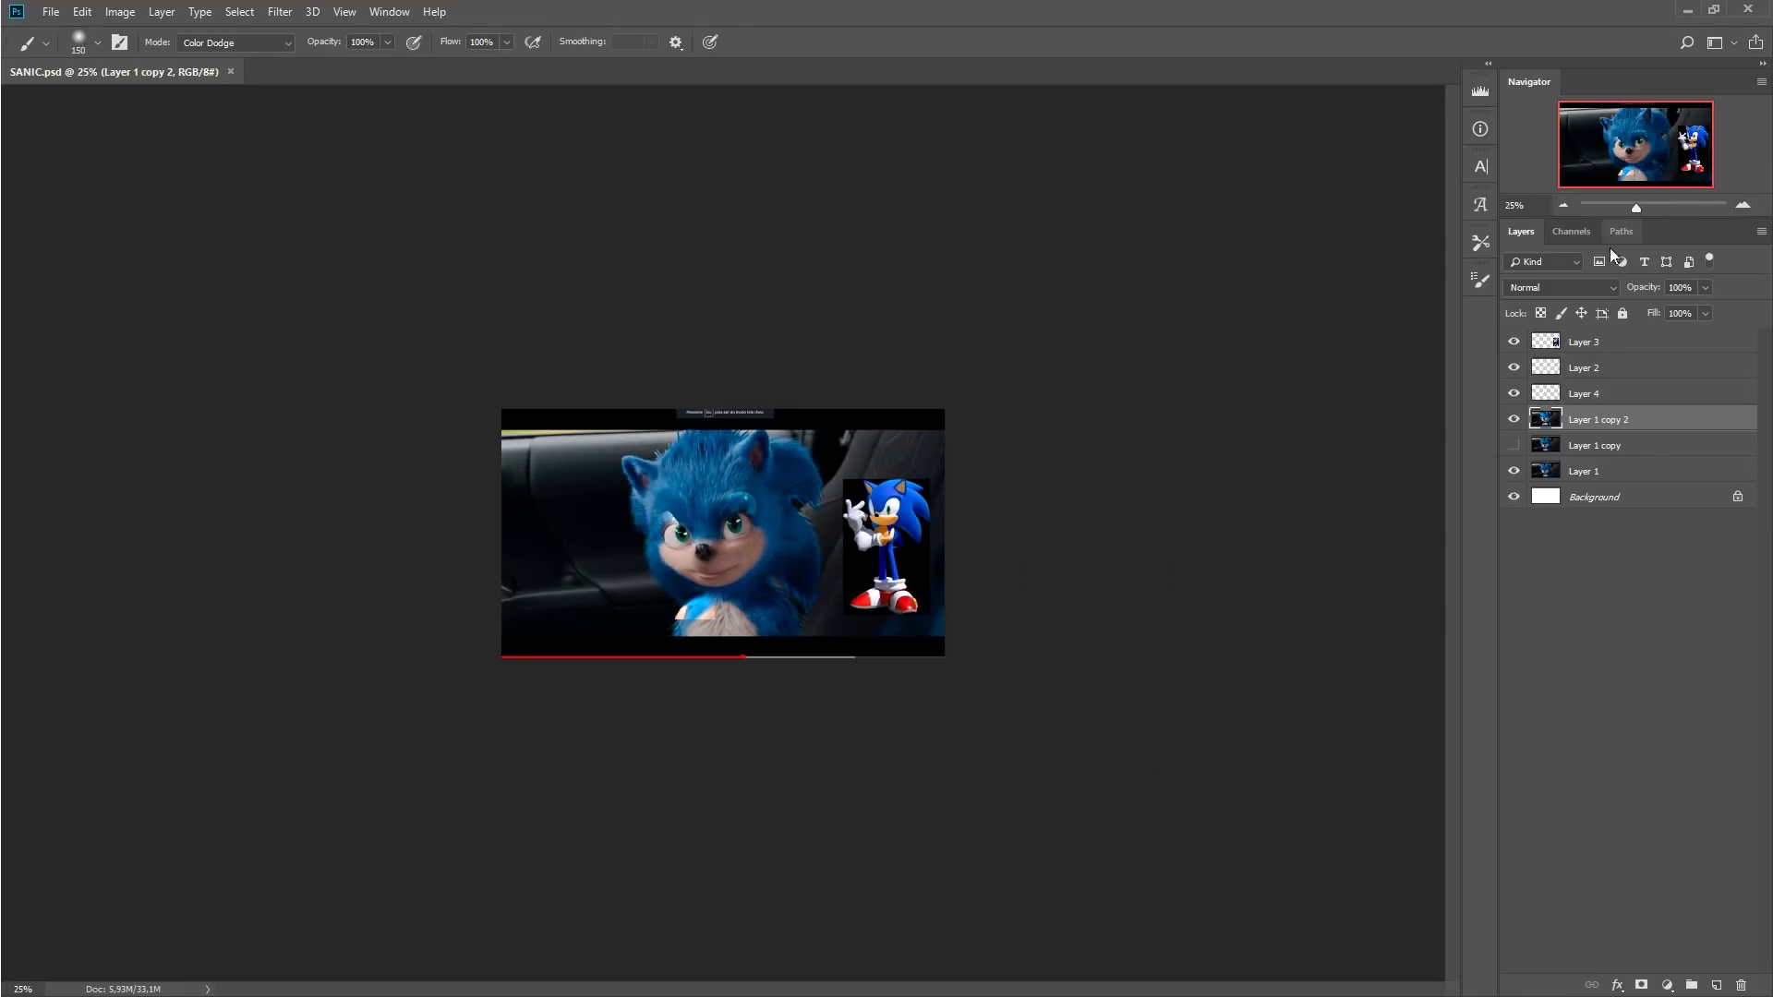
mouse_move(1635, 207)
mouse_down()
mouse_move(1619, 205)
mouse_move(1647, 209)
mouse_up()
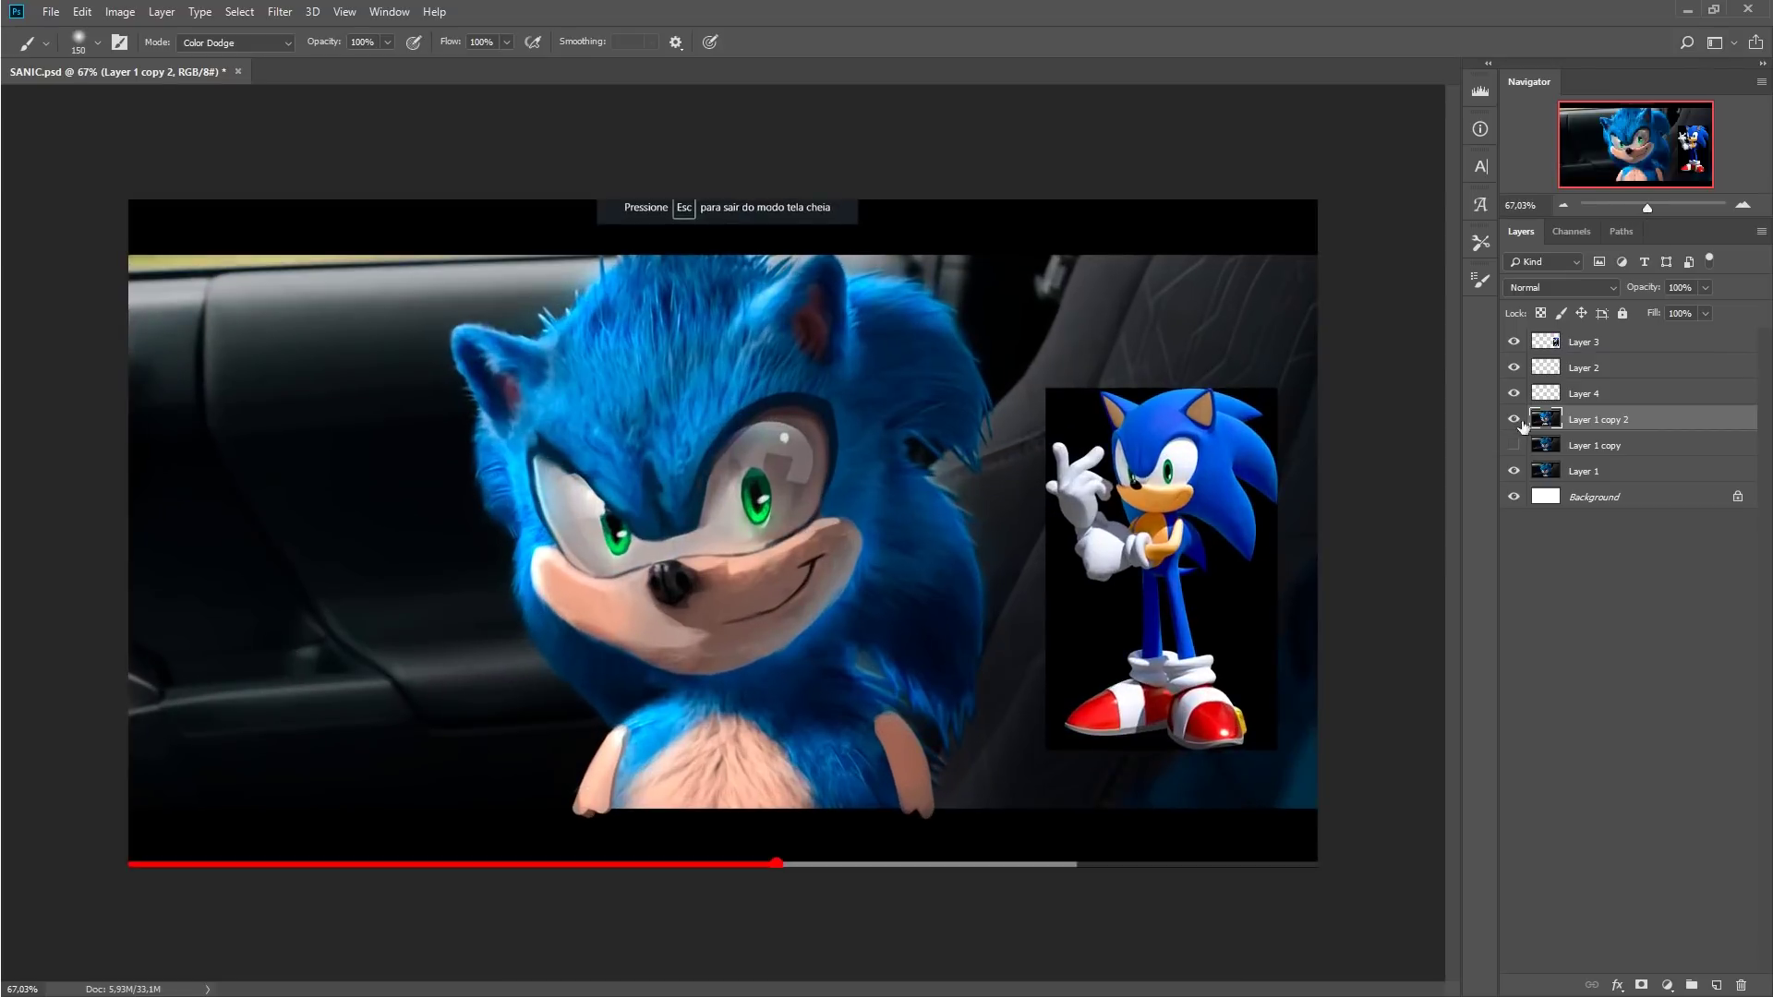
click(1512, 419)
click(1515, 420)
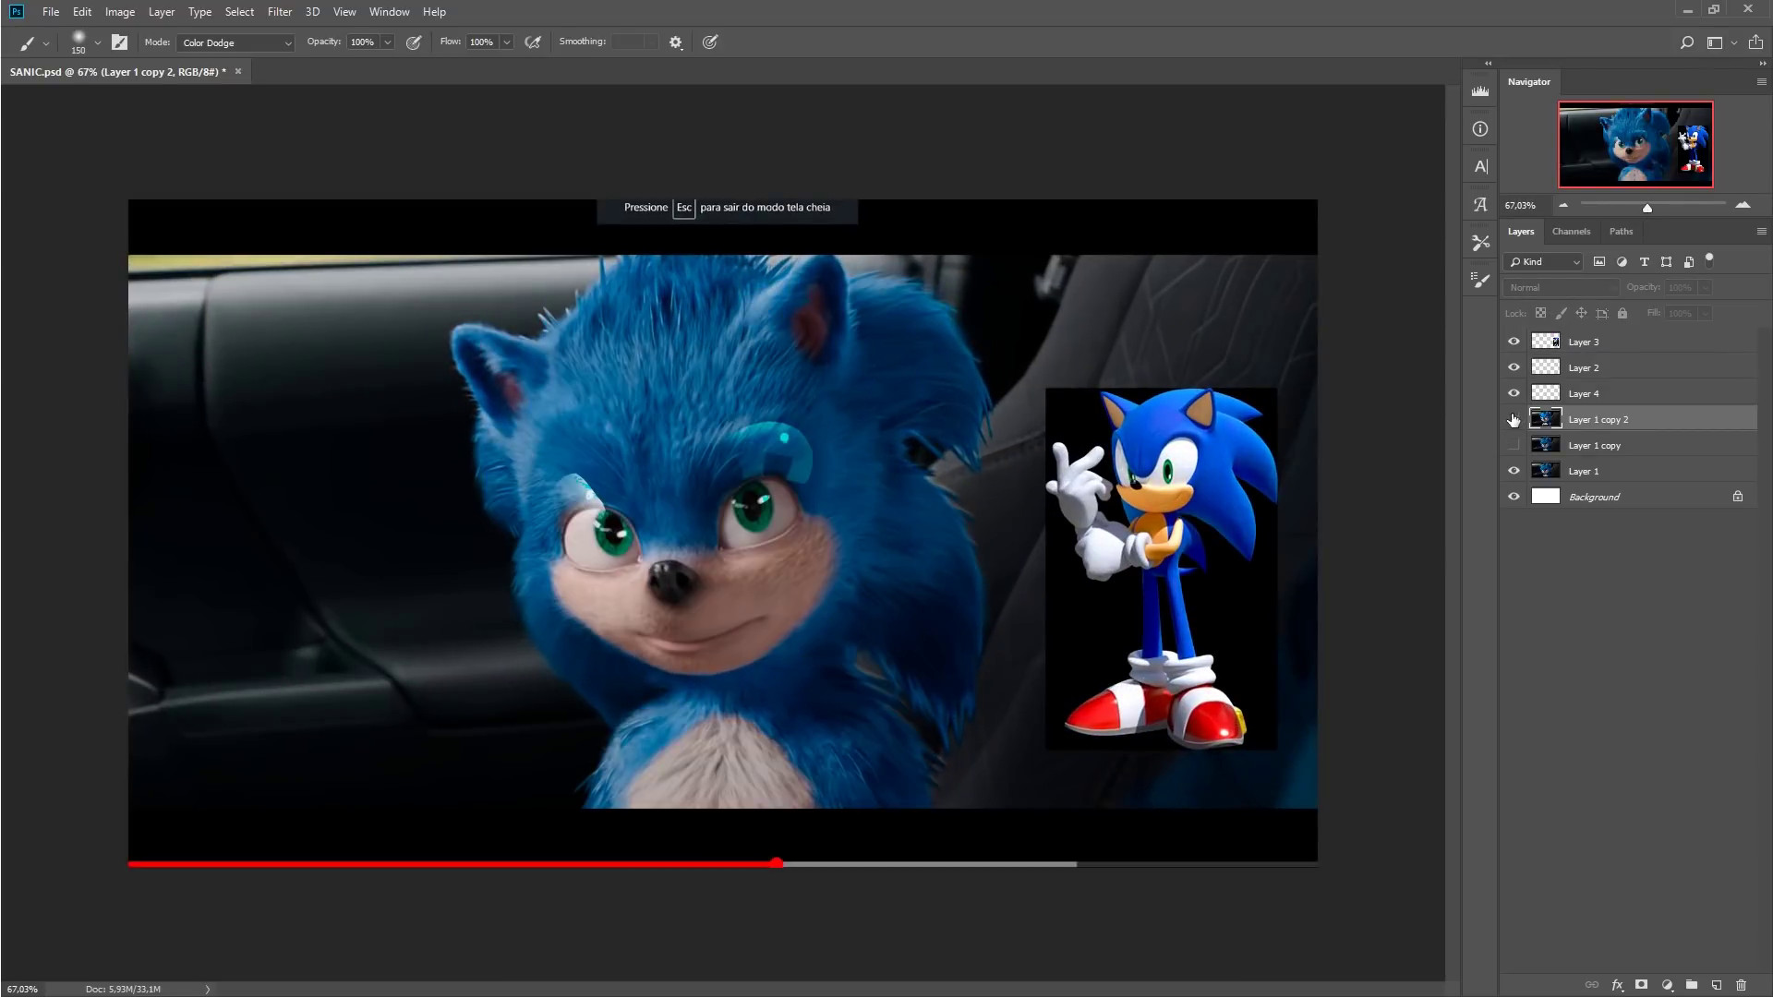
click(1512, 419)
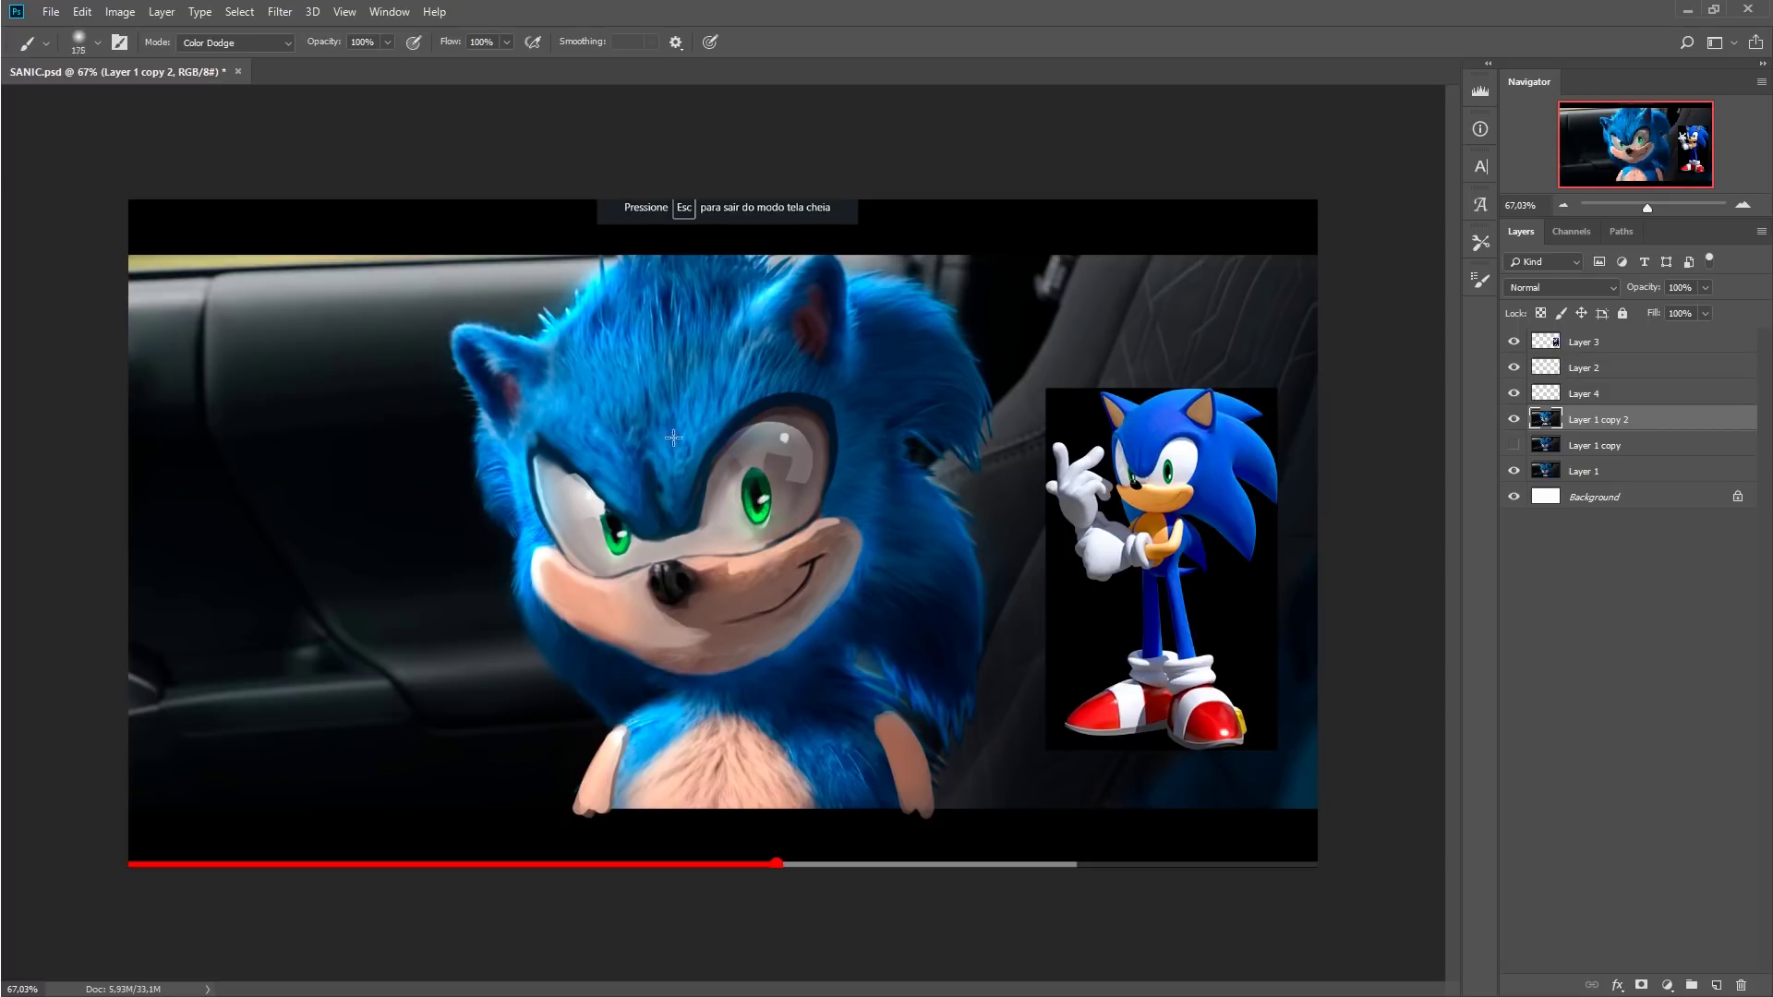
Brighten Sonic's forehead fur with a 250px Color Dodge brush
key(bracketright)
key(bracketright)
key(bracketright)
drag(582, 434, 688, 309)
mouse_move(1647, 207)
mouse_down()
mouse_move(1621, 207)
mouse_move(1643, 206)
mouse_up()
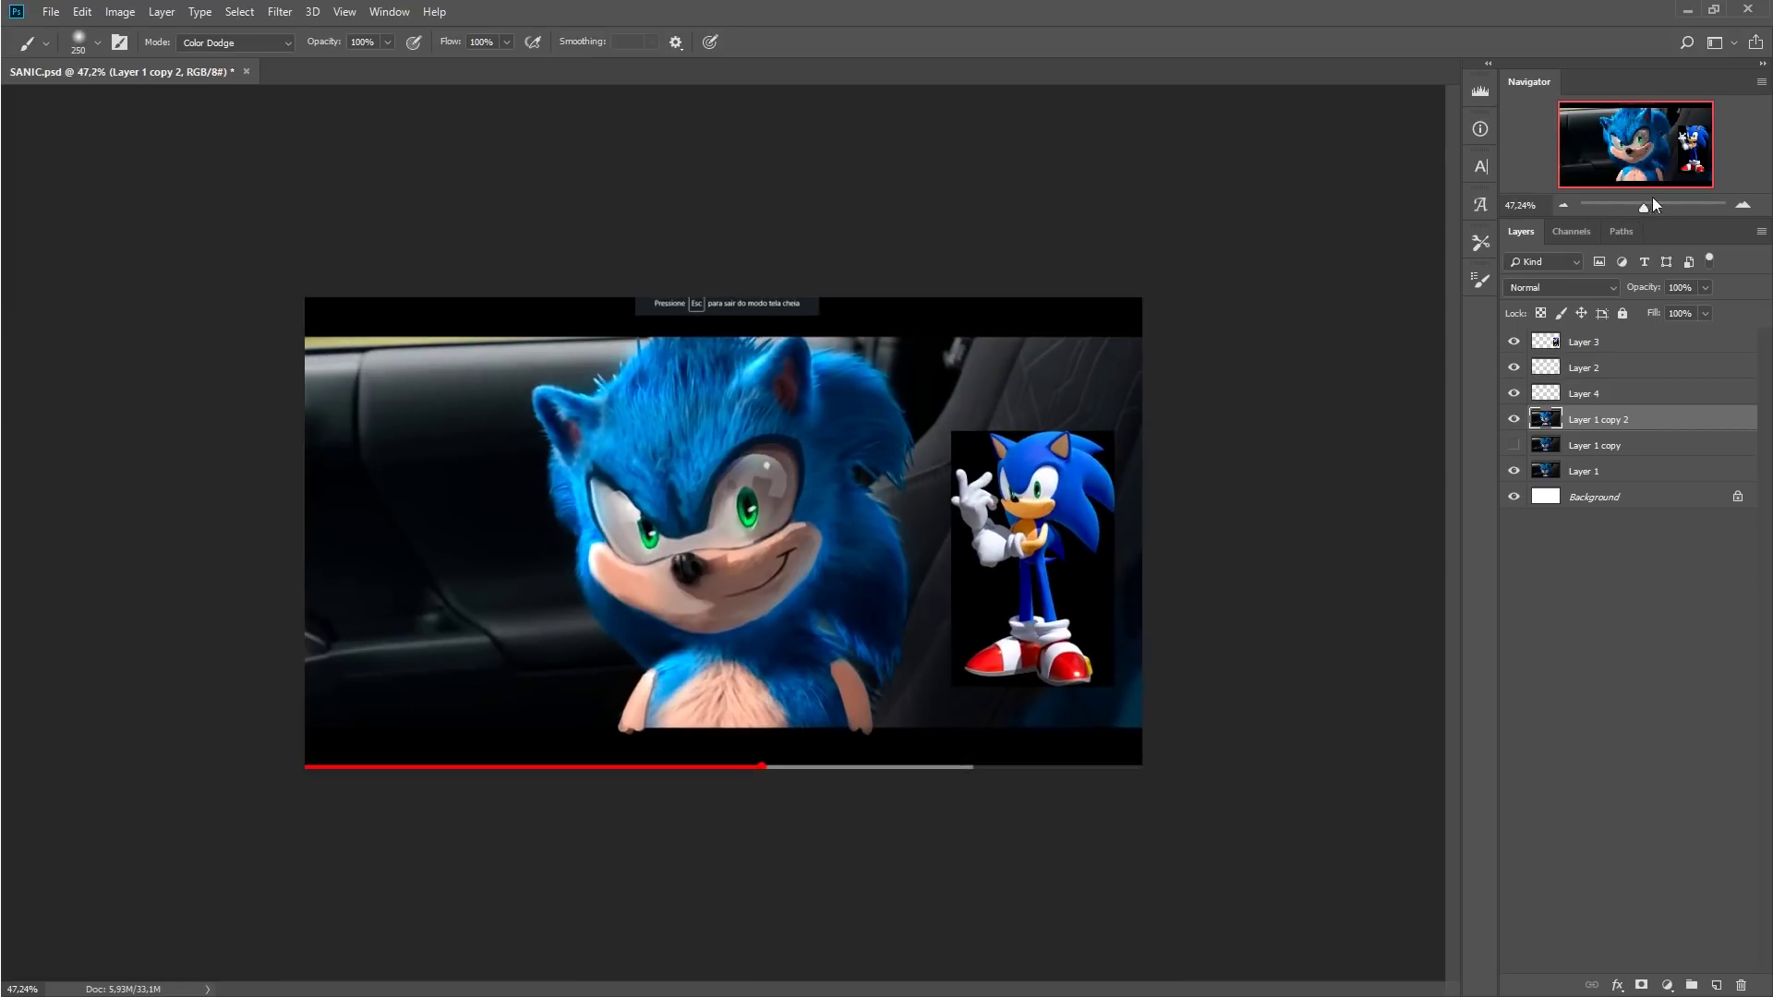
key(i)
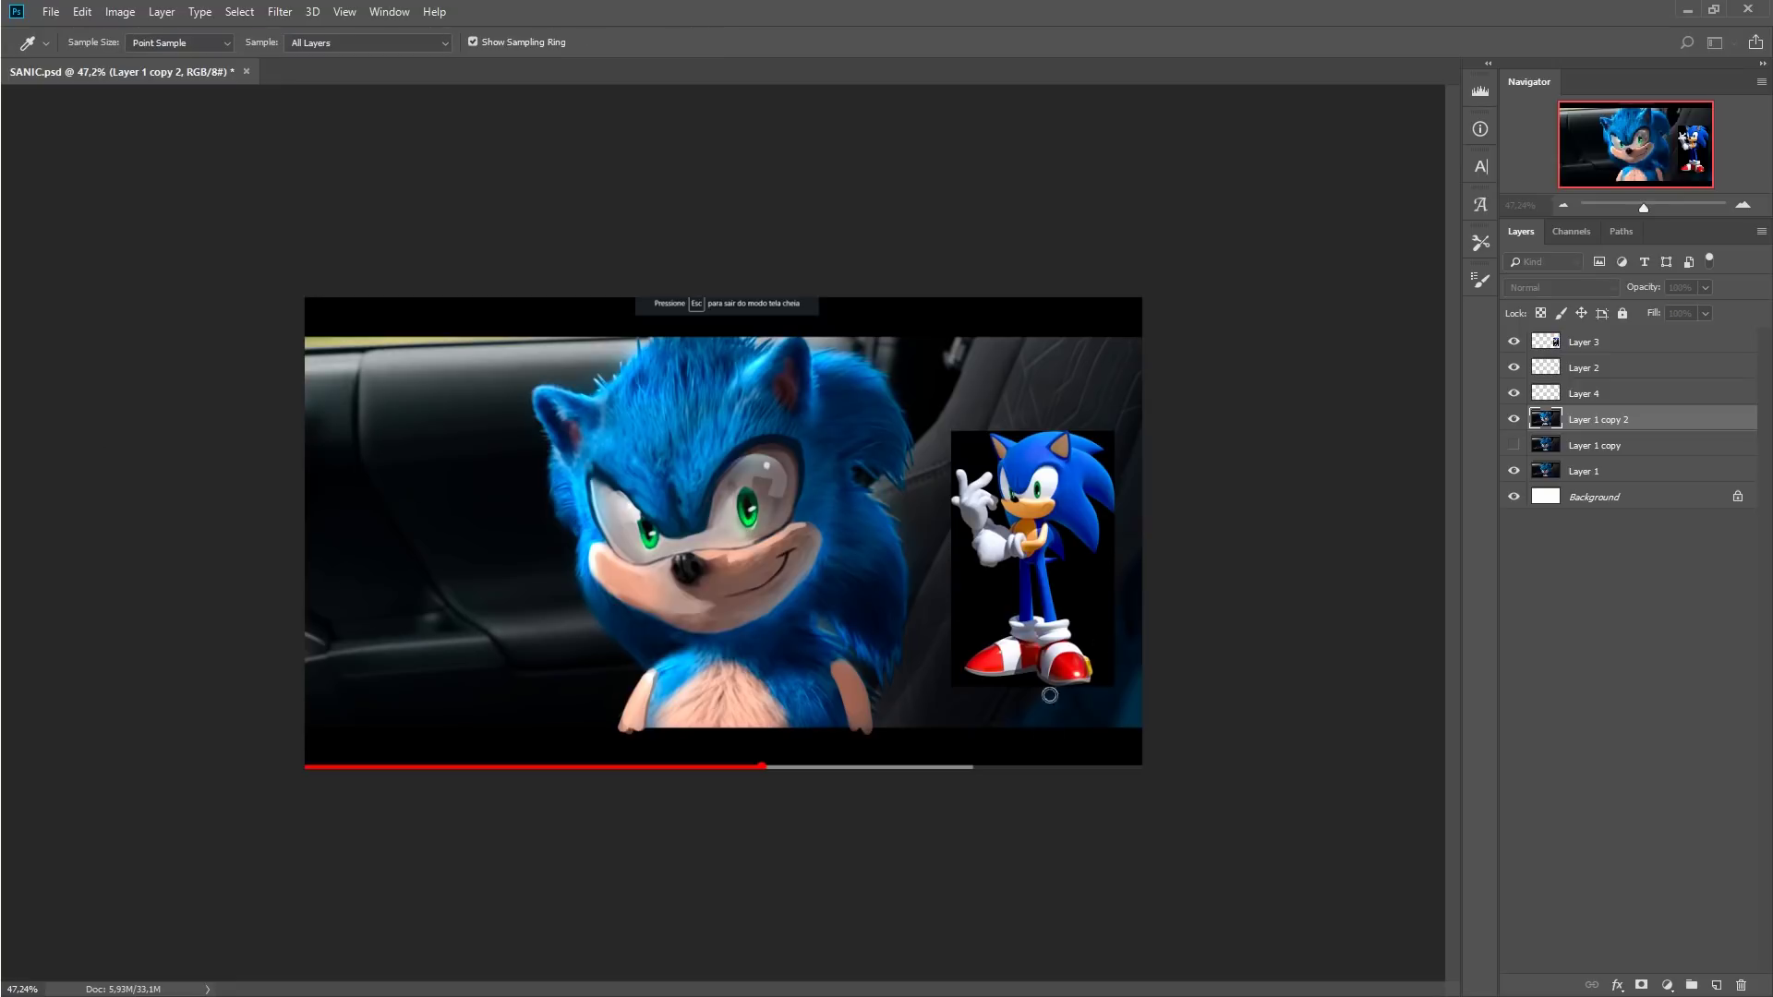
key(b)
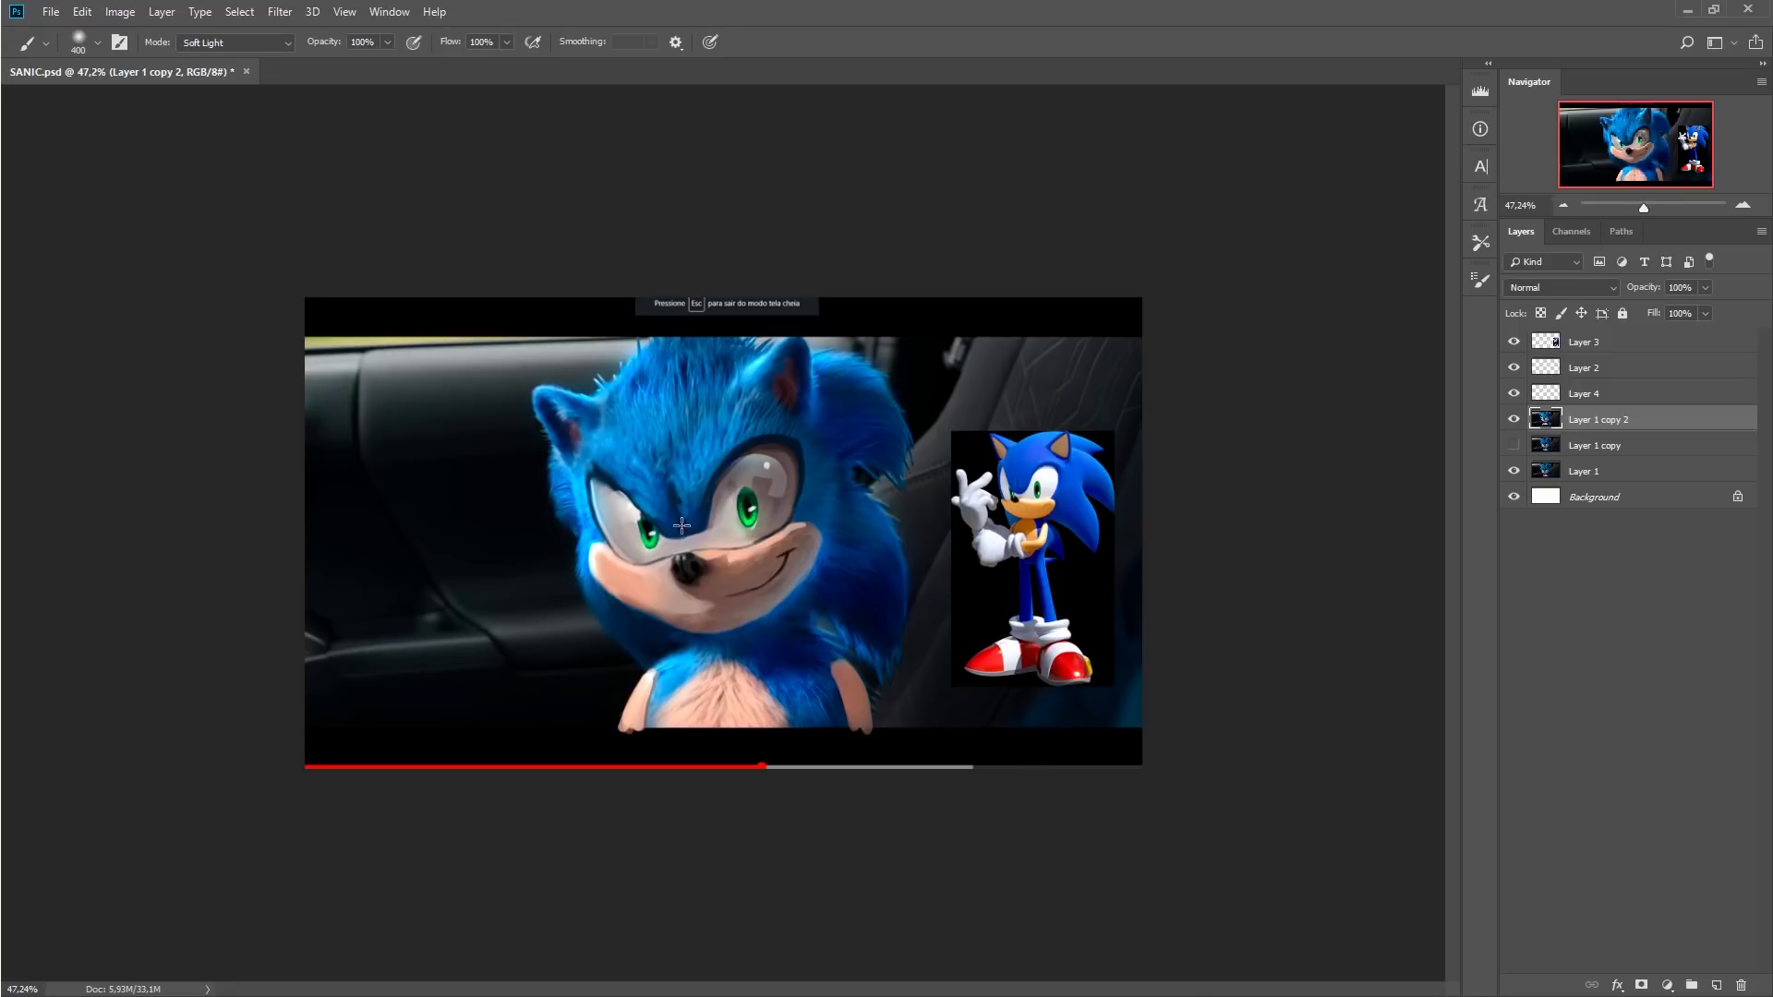
Even out the eye and cheek shading with sampled colours in Soft Light and Color modes
drag(734, 526, 623, 610)
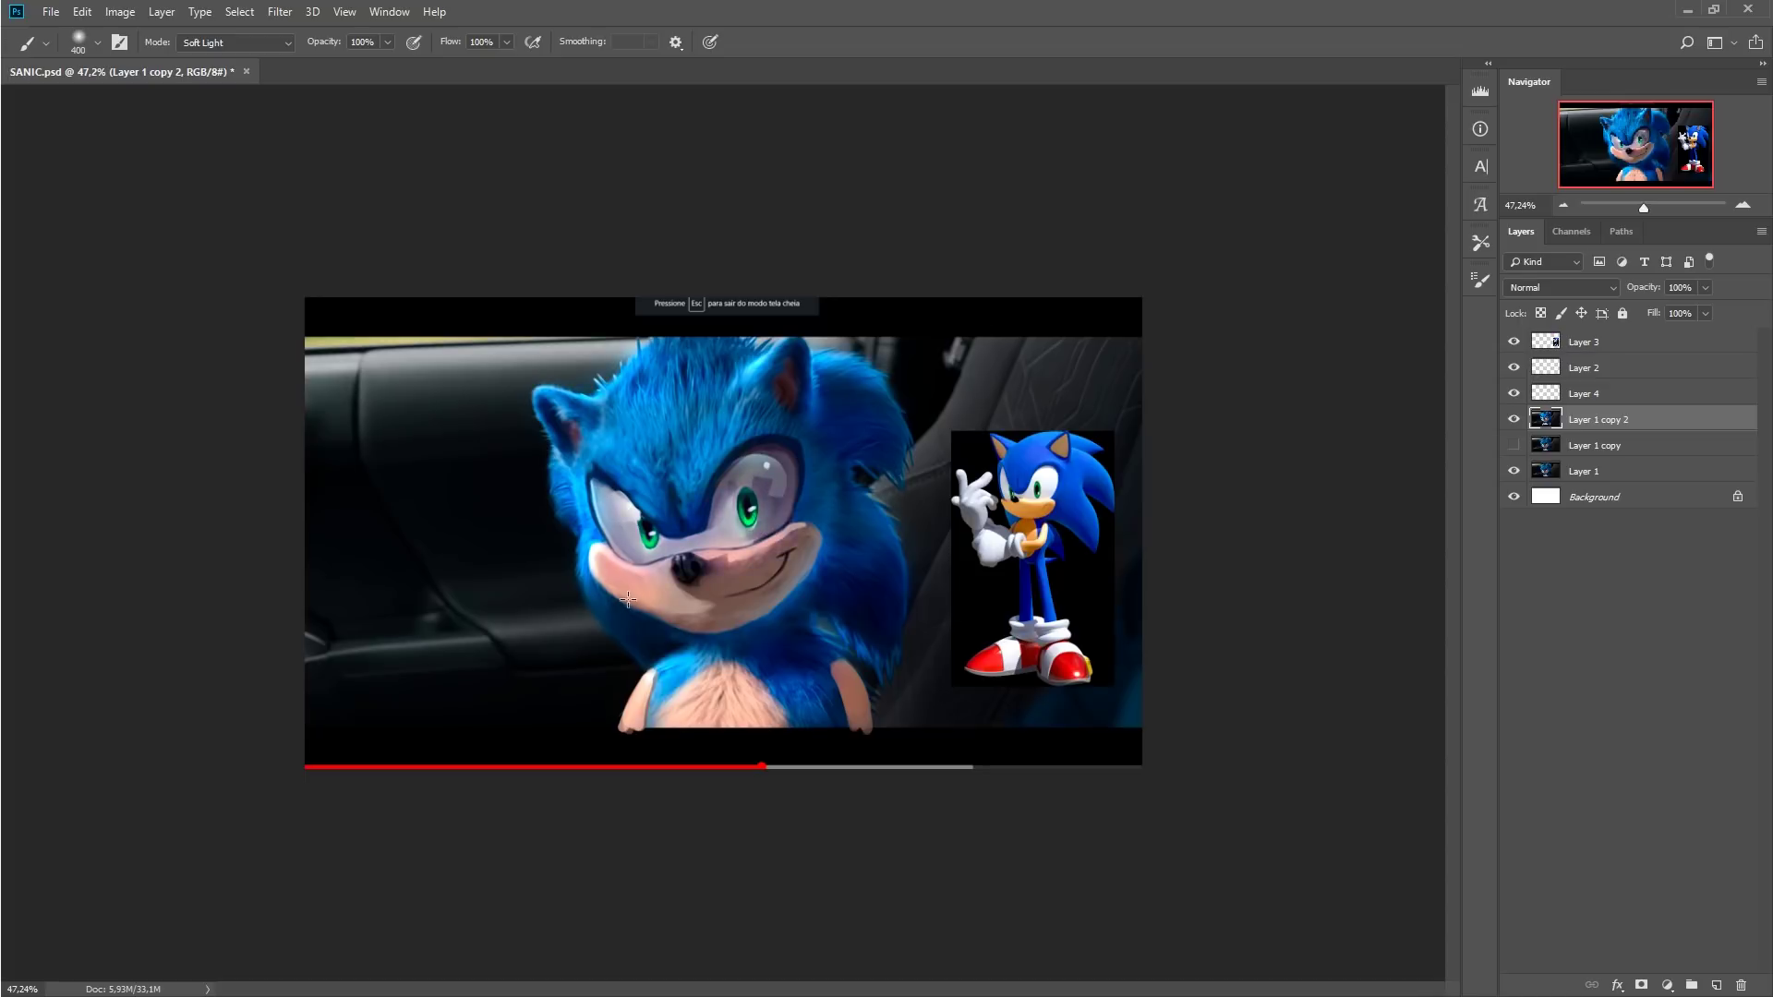
key(shift+alt+c)
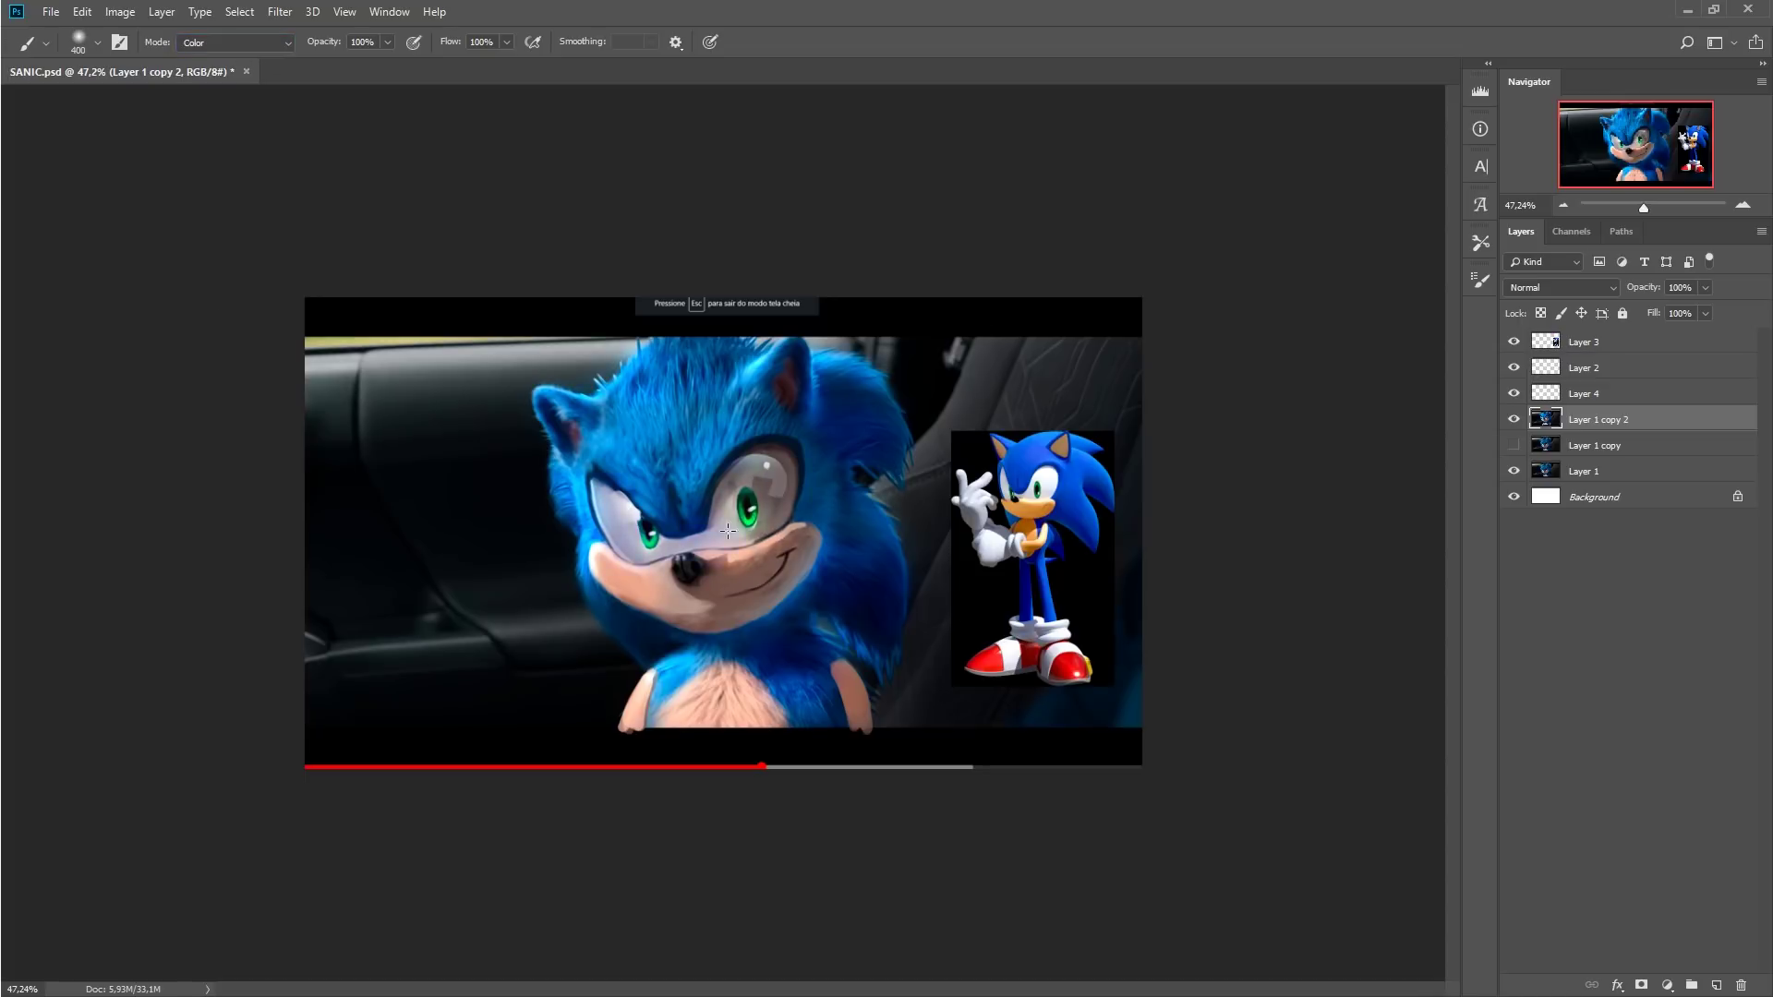
mouse_move(1644, 207)
mouse_down()
mouse_move(1623, 202)
mouse_move(1642, 207)
mouse_up()
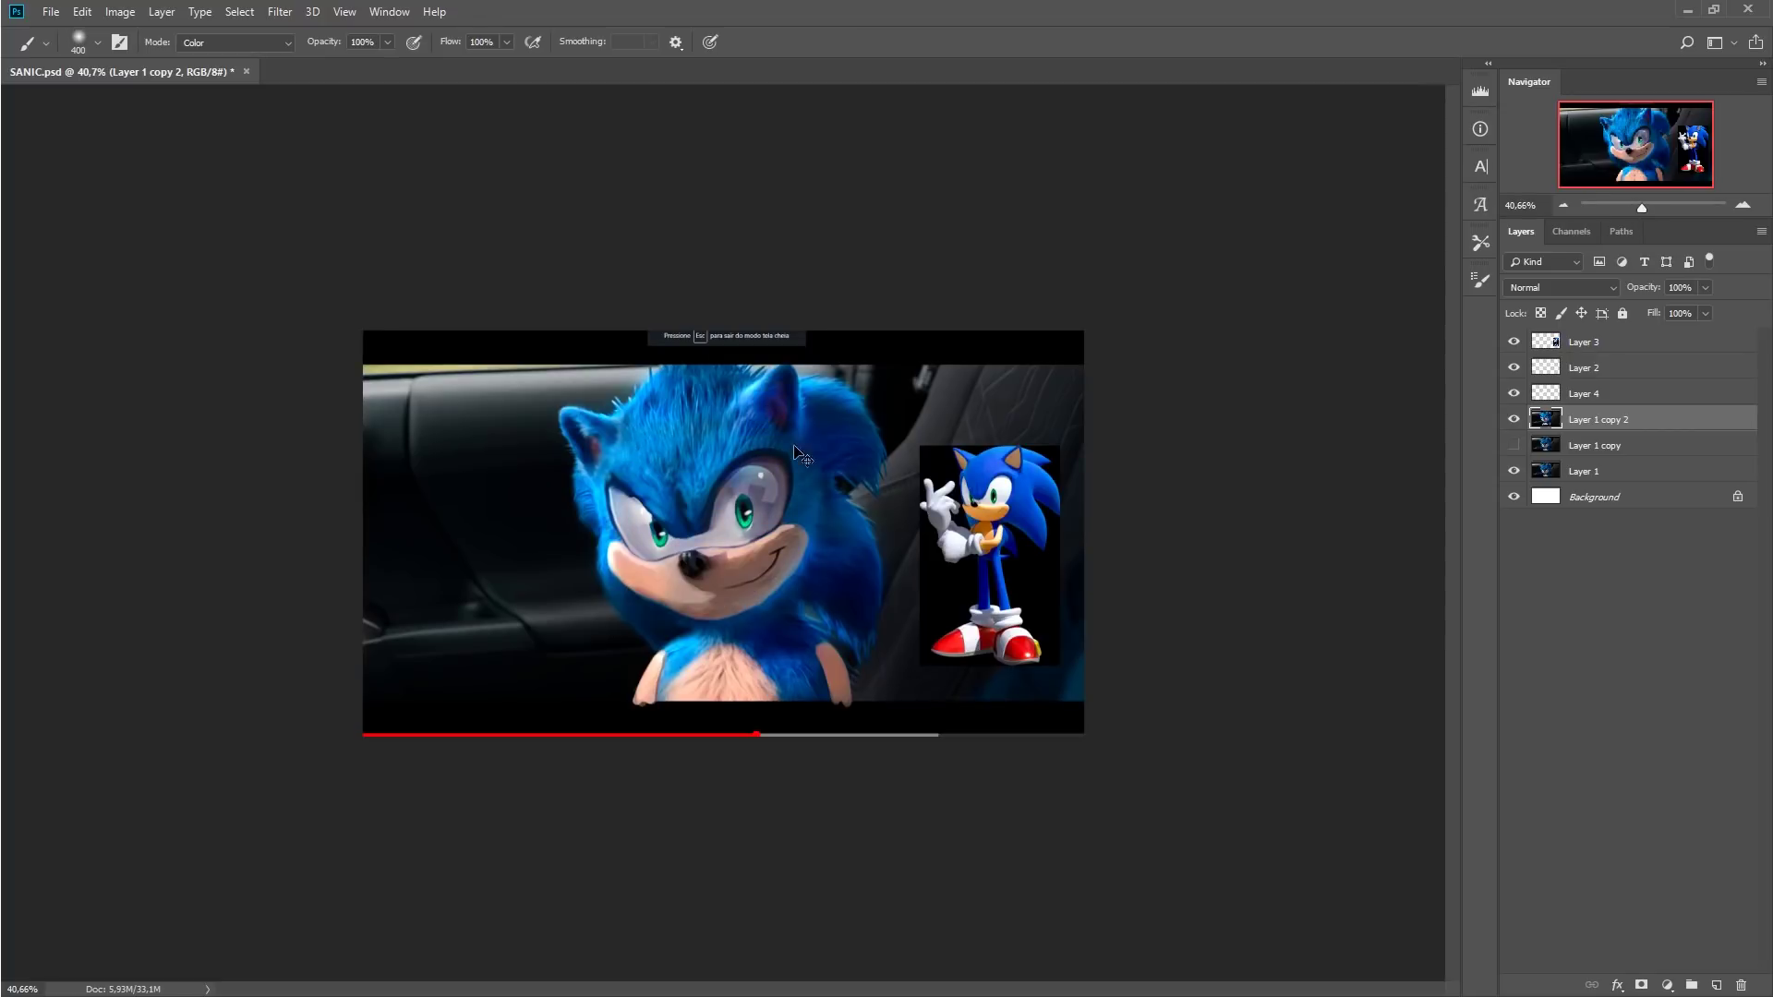
key(i)
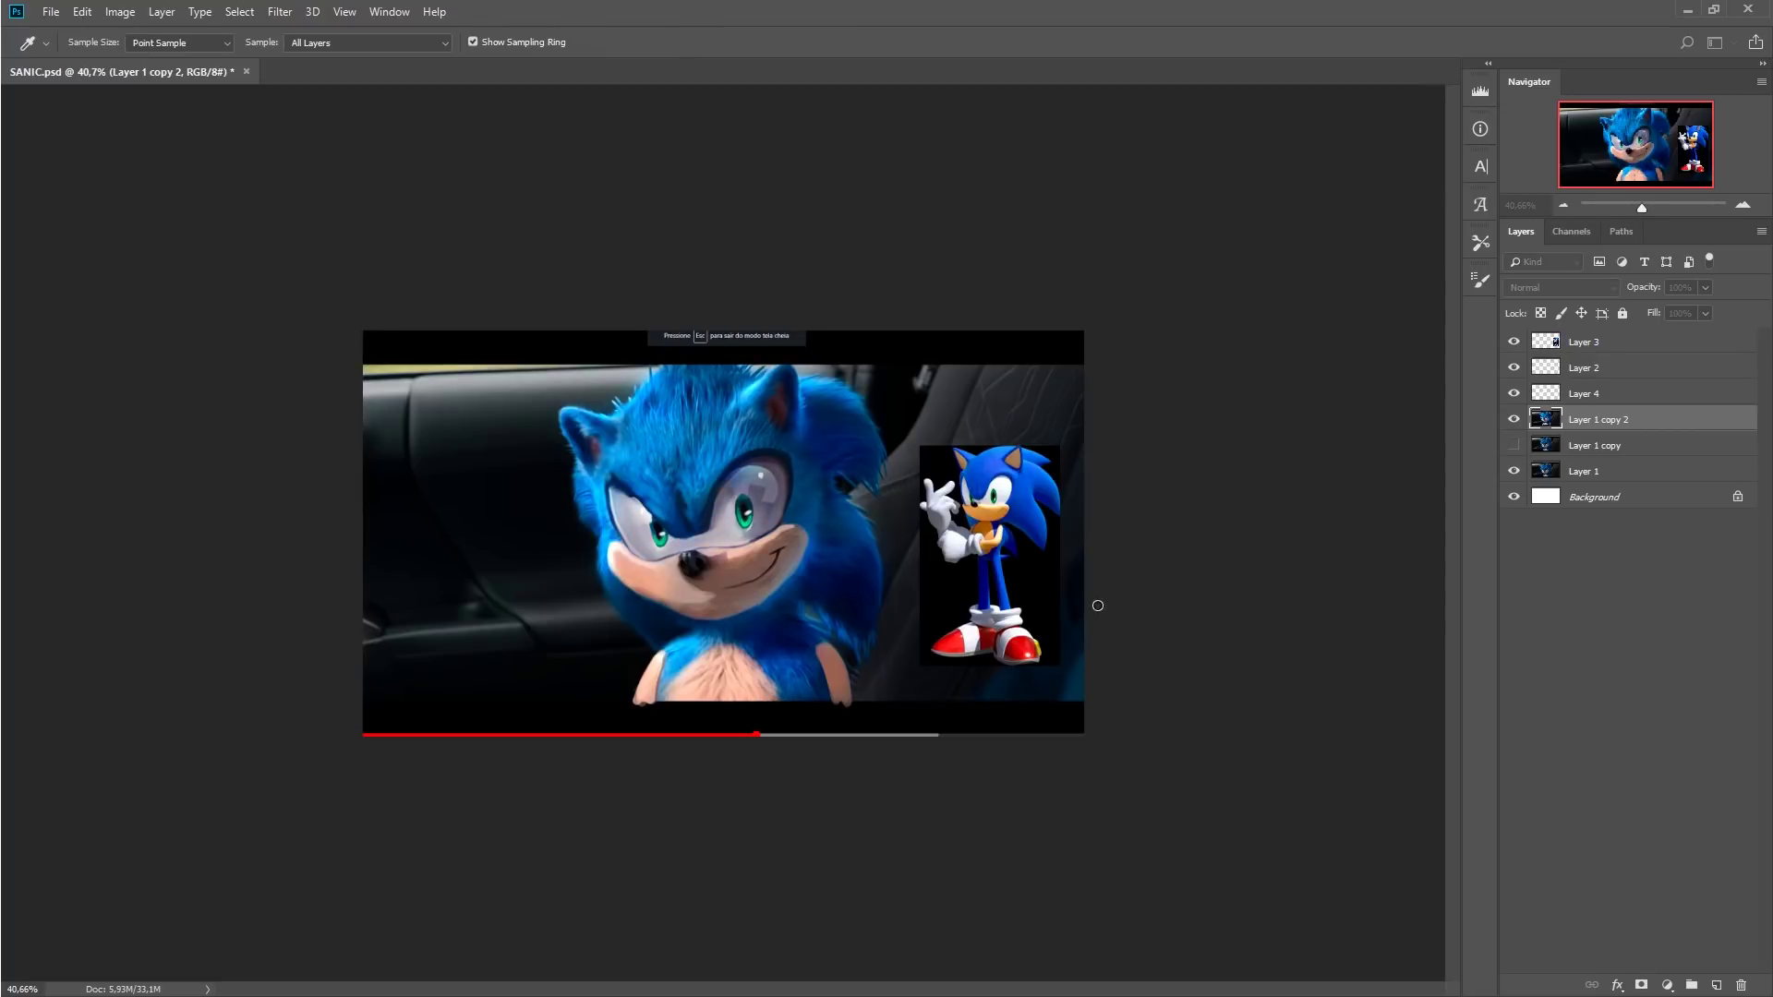
key(b)
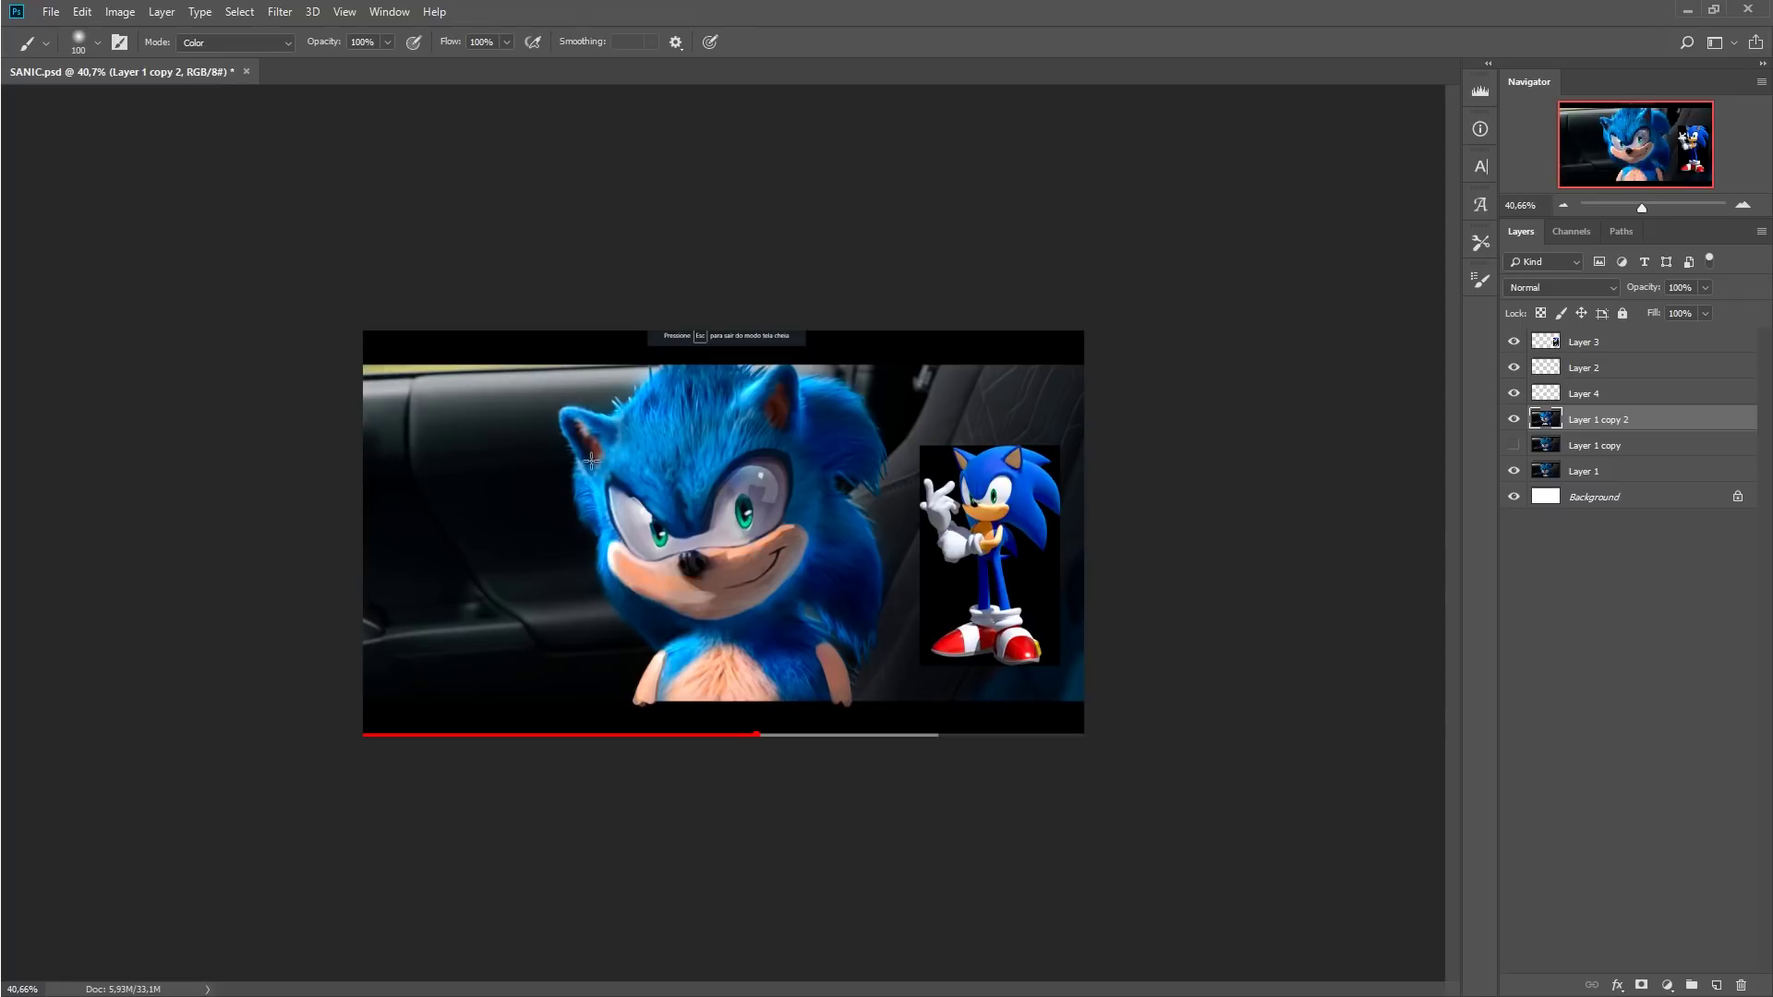
mouse_move(1643, 205)
mouse_down()
mouse_move(1588, 205)
mouse_move(1646, 205)
mouse_up()
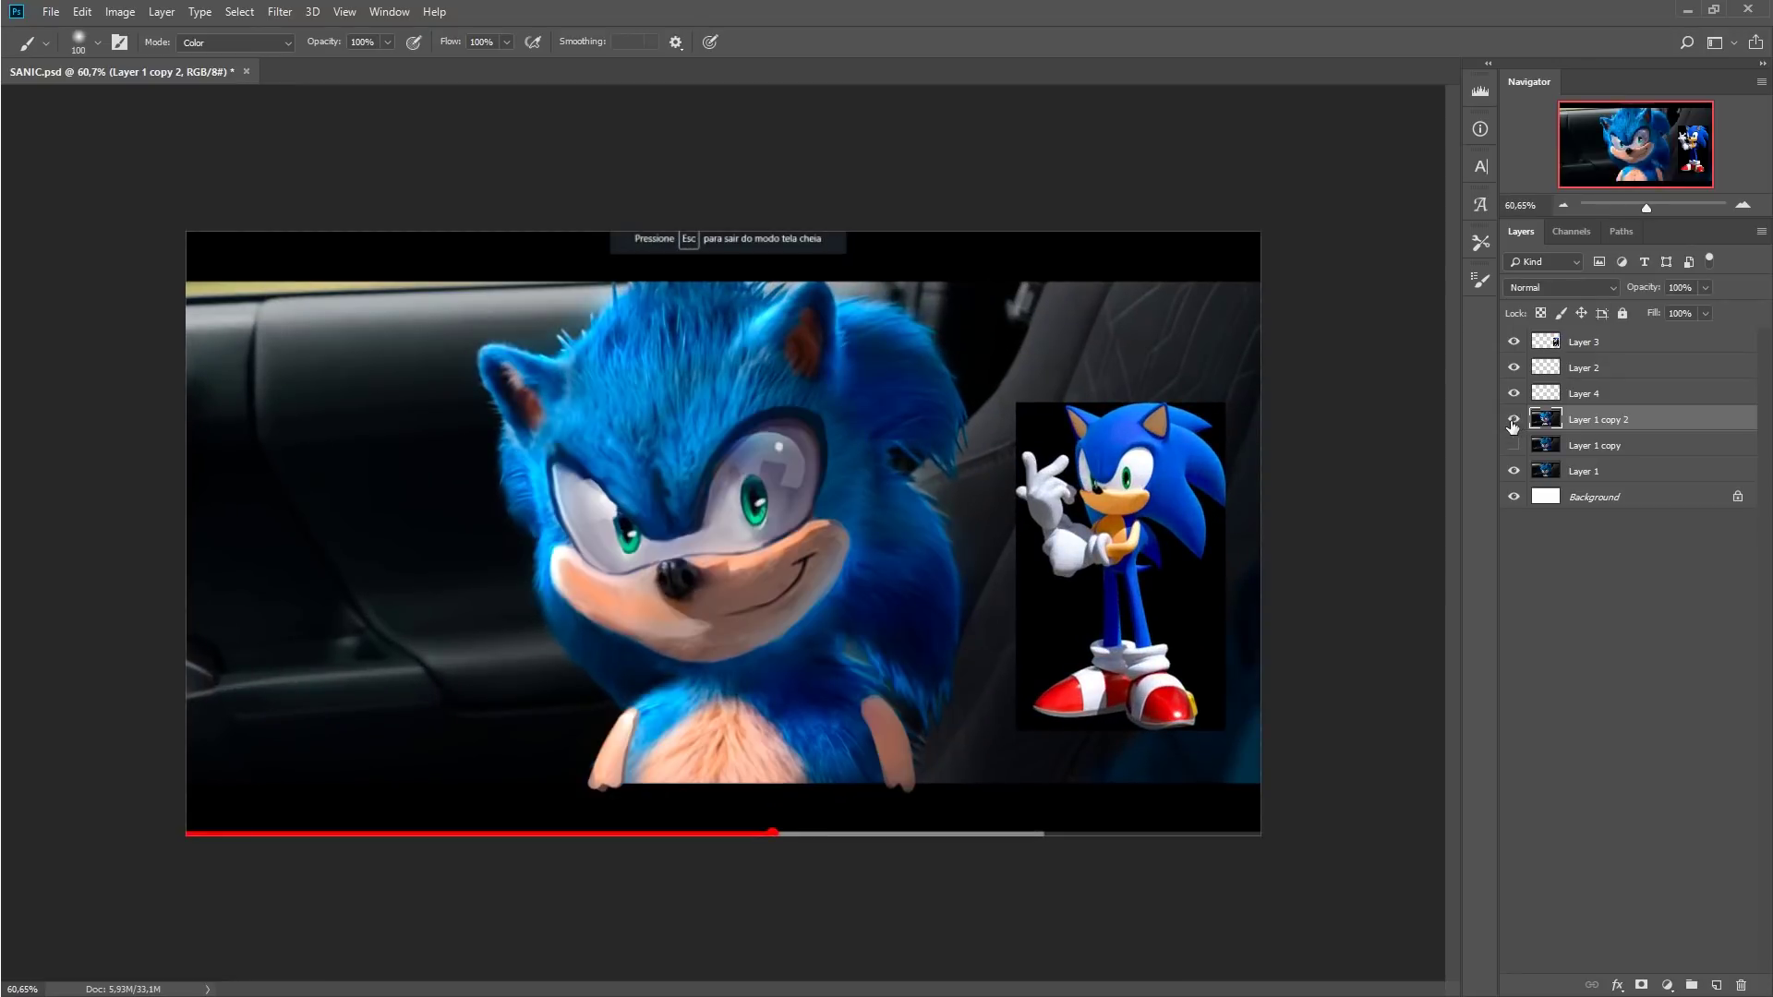
Hide and reshow Layer 4, Layer 5 and Layer 5 copy to compare the eye highlights
click(1513, 419)
click(1594, 399)
click(1513, 419)
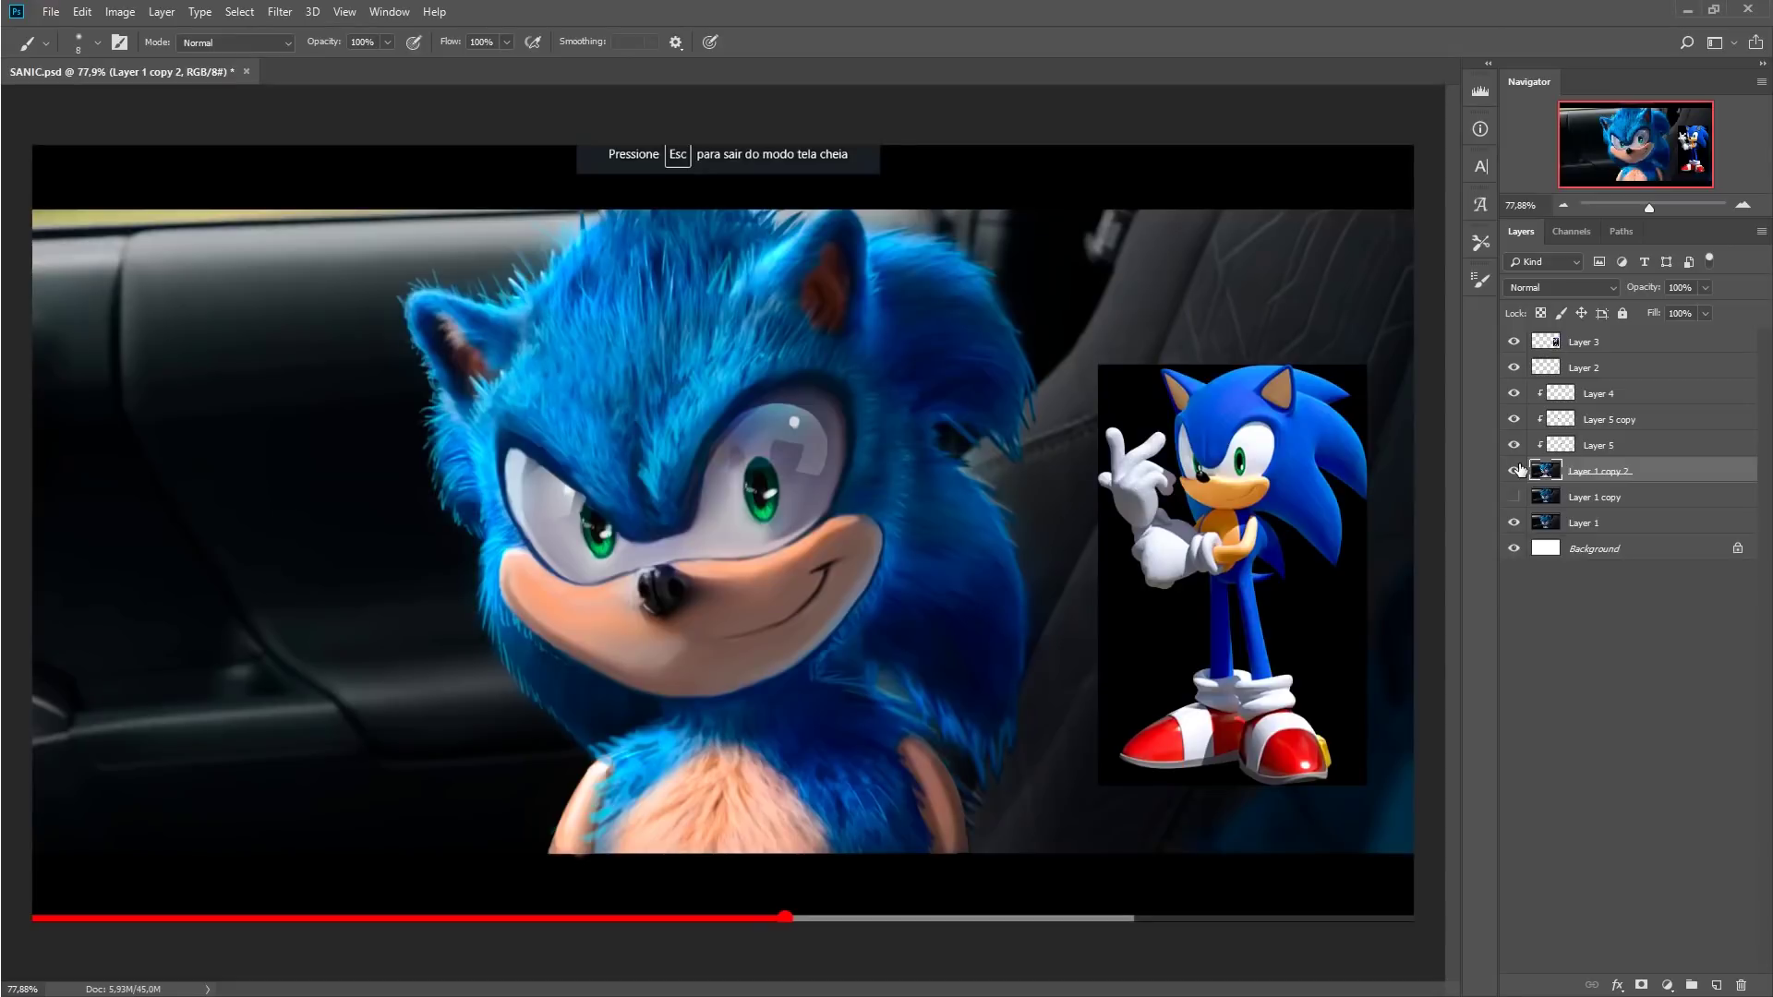
click(1514, 445)
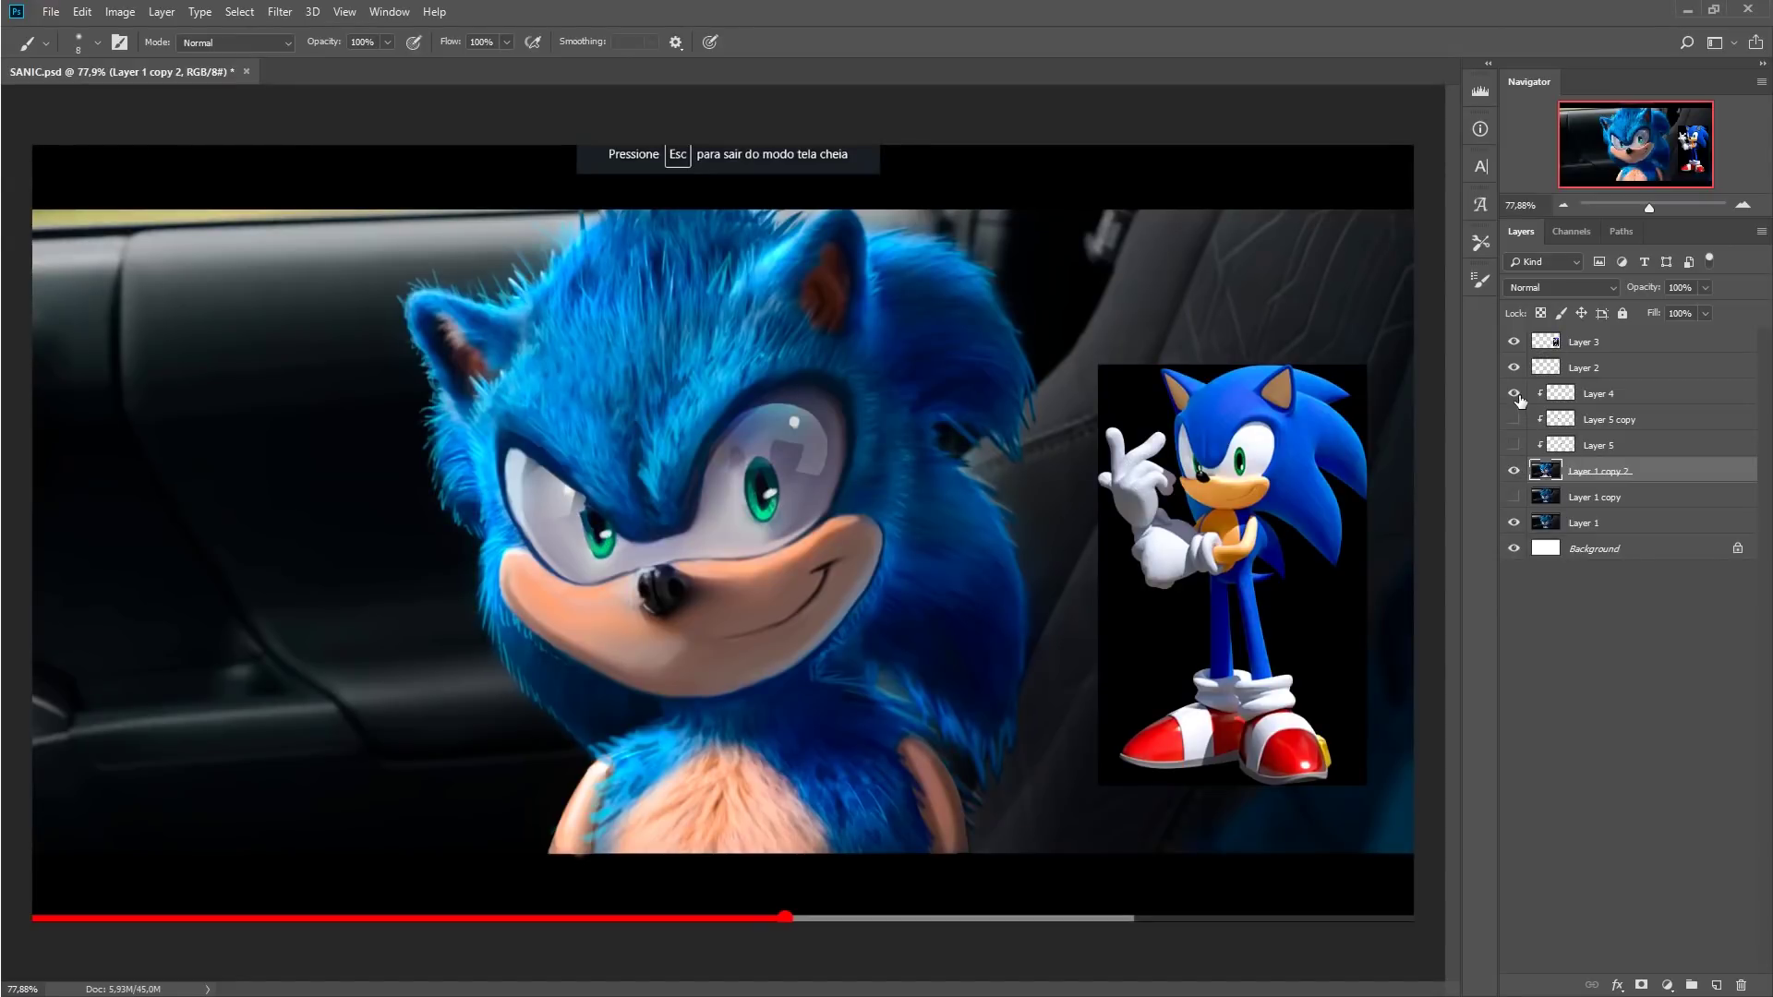
click(1515, 394)
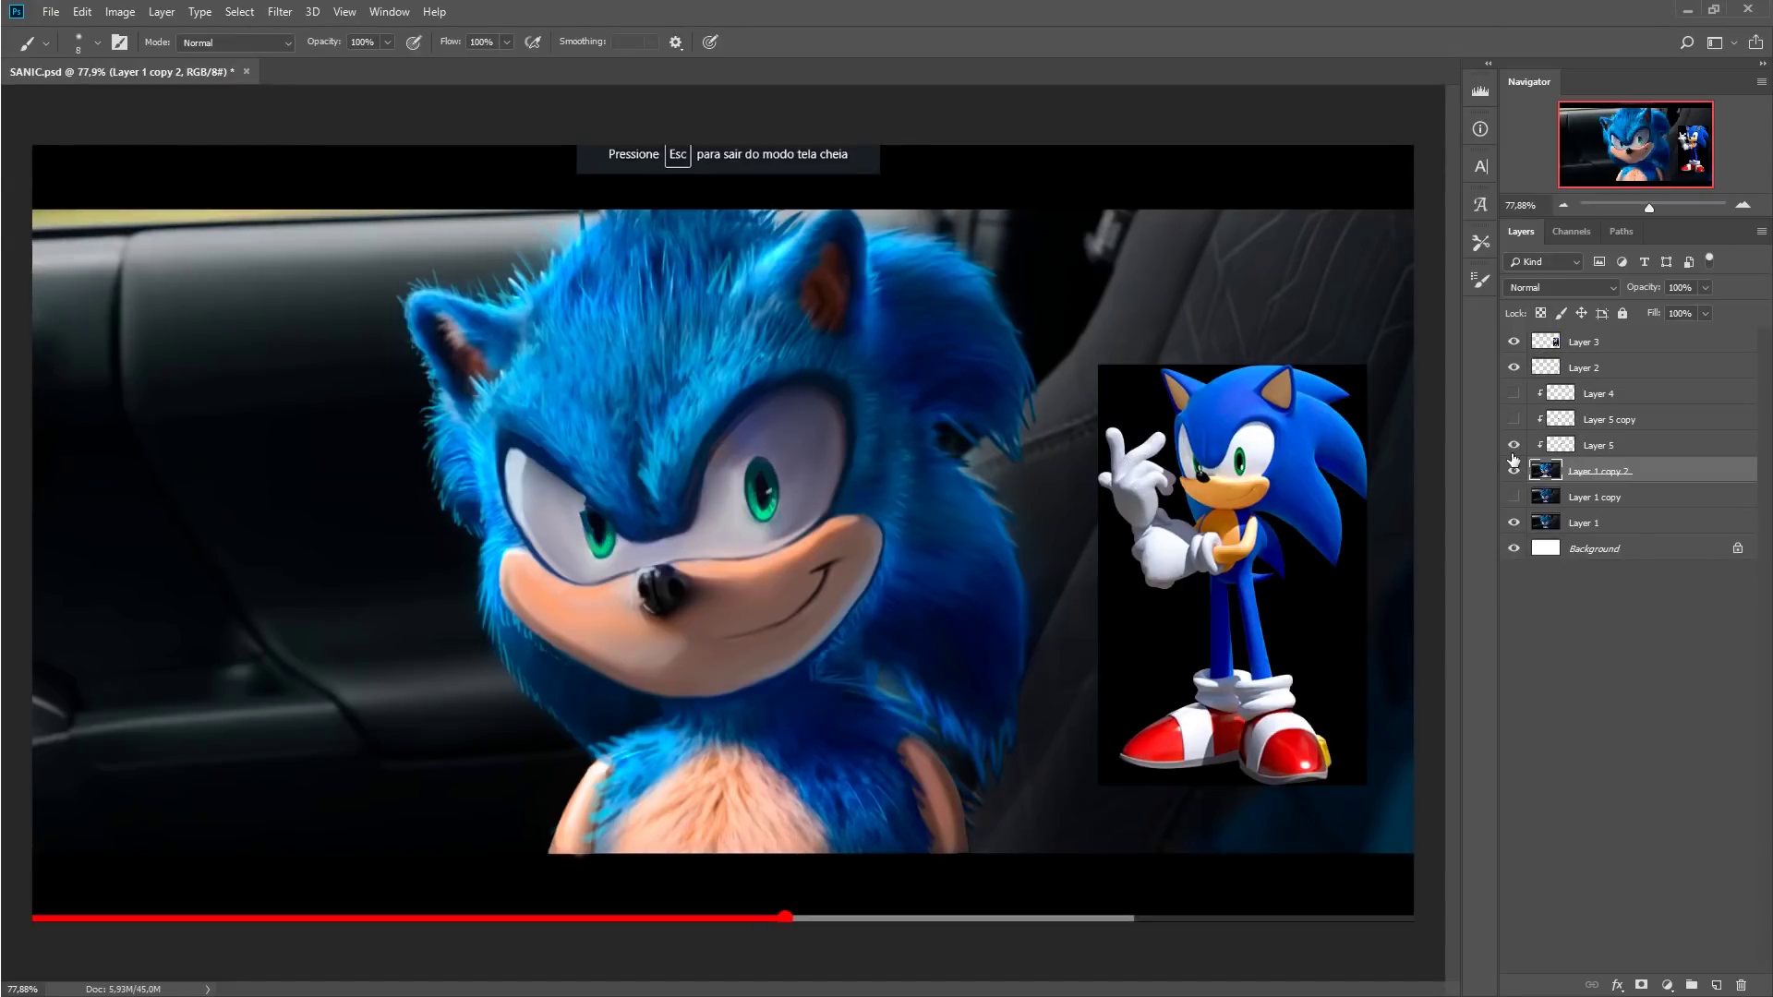
click(1514, 419)
click(1515, 395)
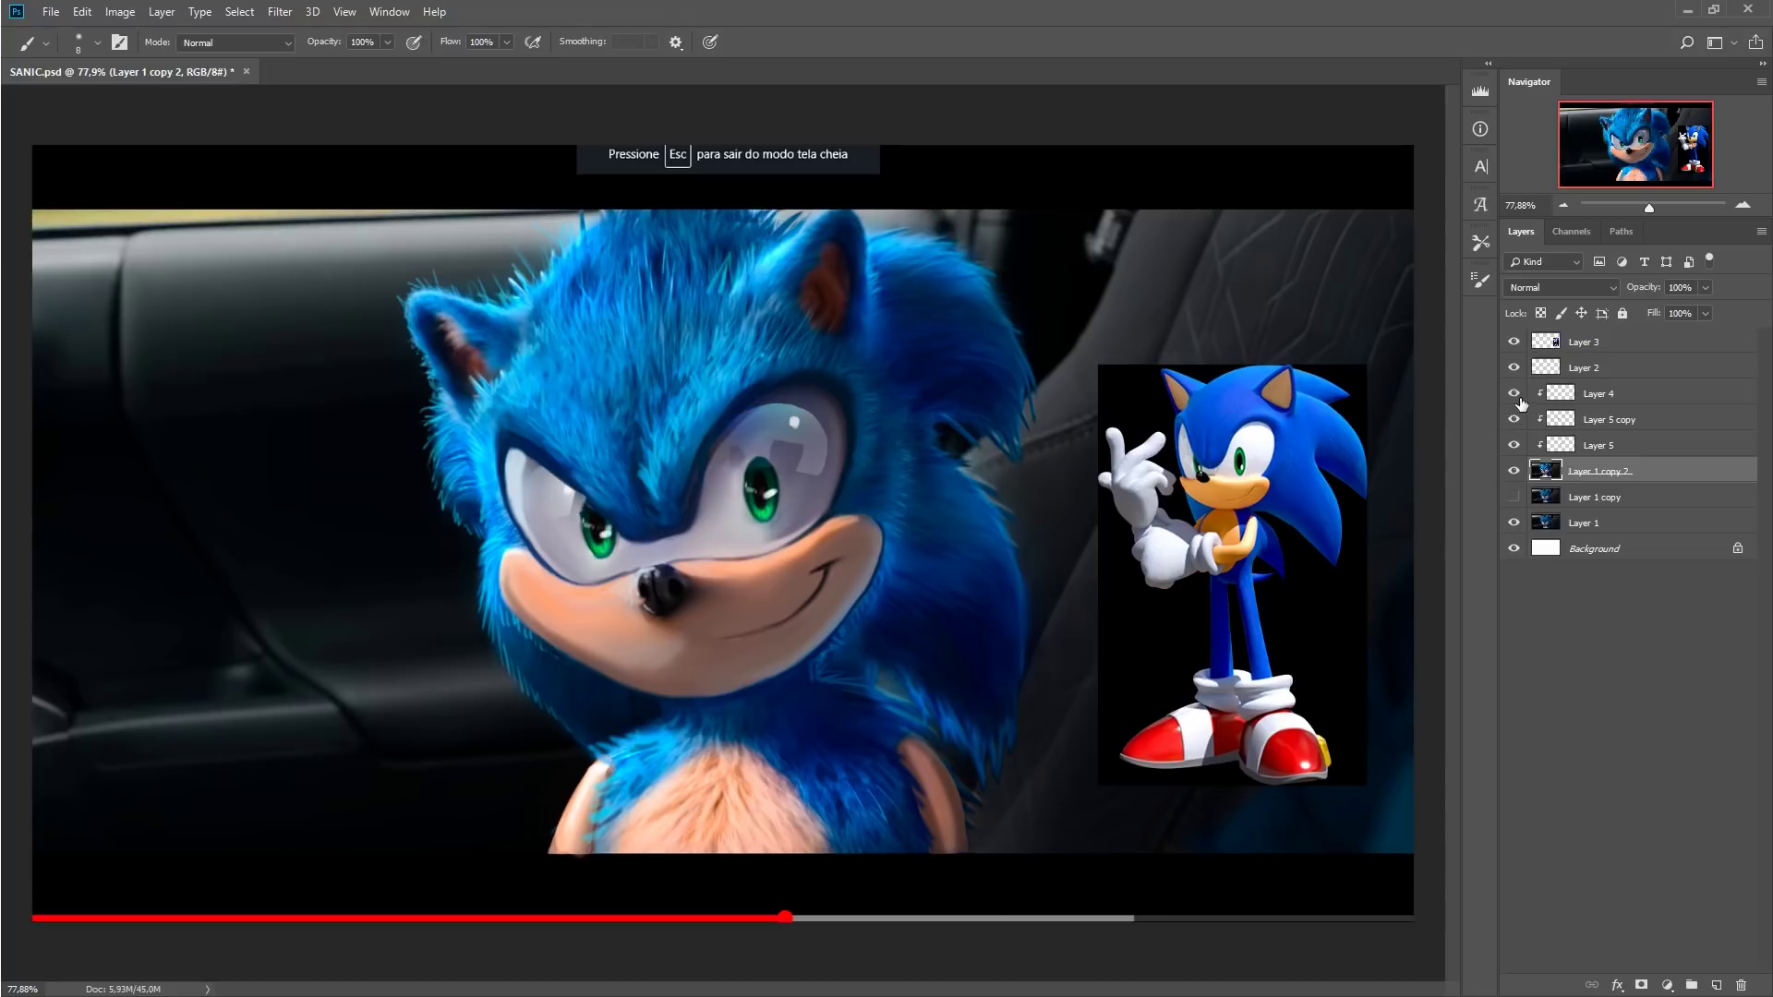
click(1516, 473)
mouse_move(1656, 212)
mouse_down()
mouse_move(1632, 205)
mouse_move(1655, 207)
mouse_up()
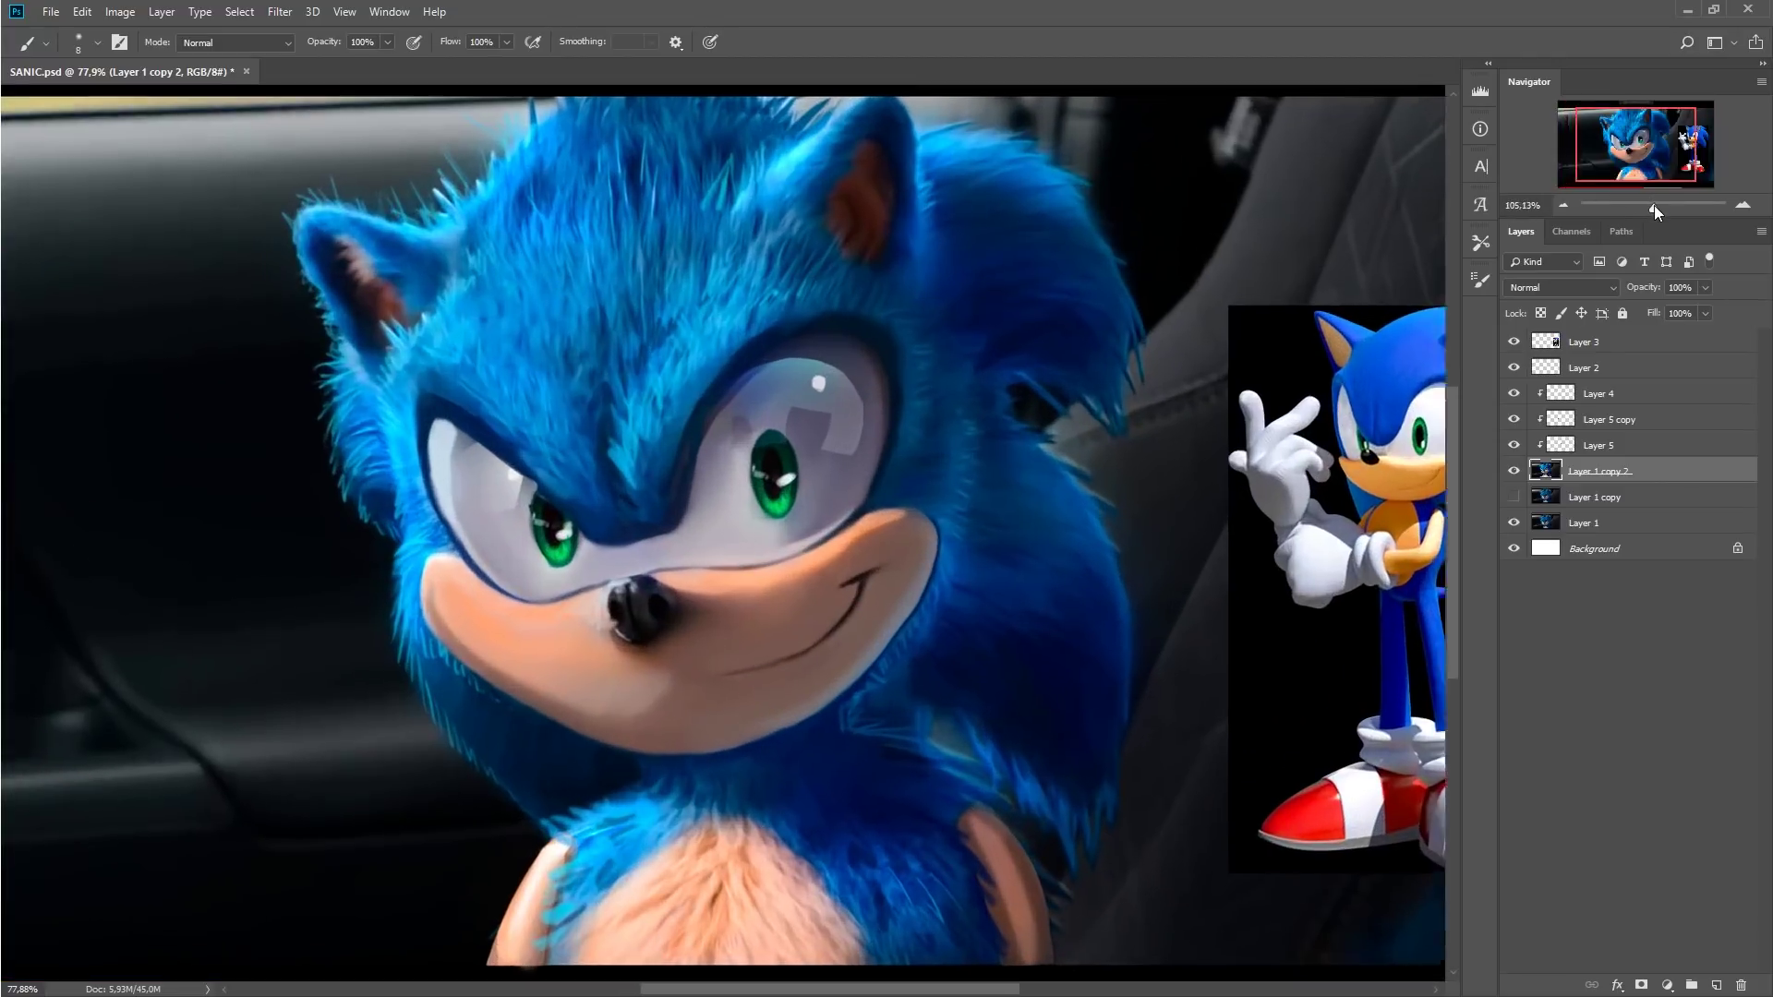
scroll(910, 475, up, 3)
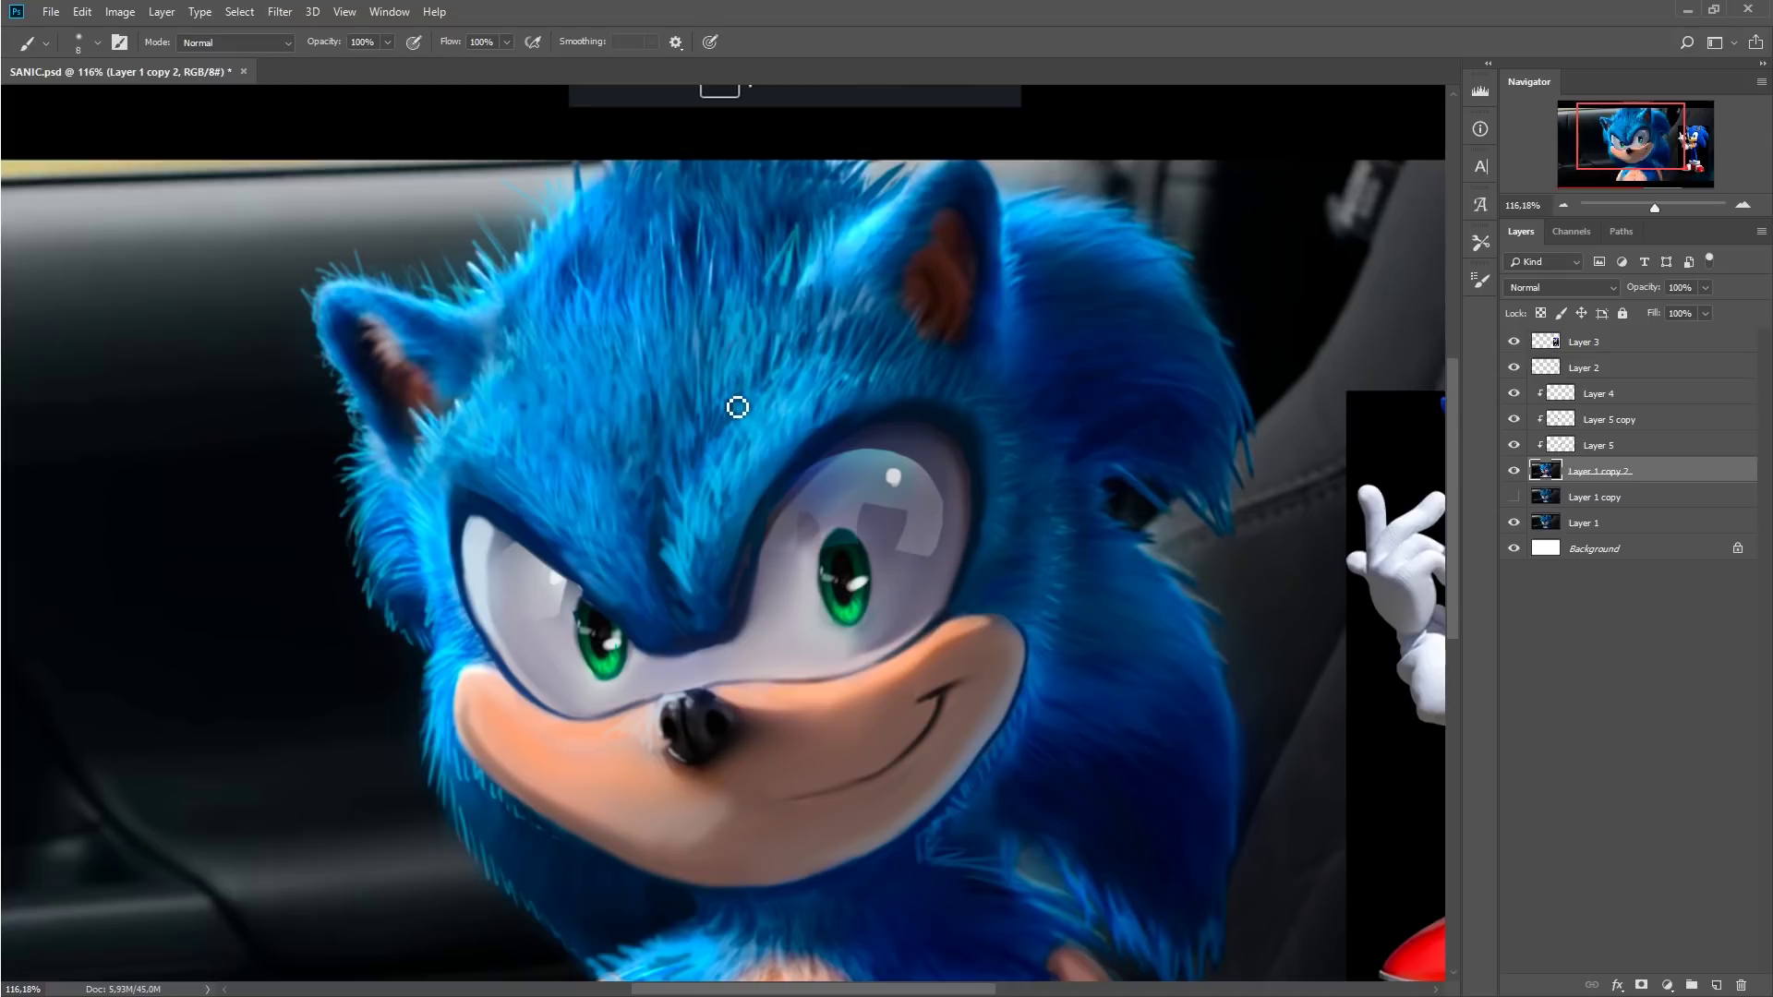
mouse_move(1653, 207)
mouse_down()
mouse_move(1637, 212)
mouse_move(1653, 219)
mouse_up()
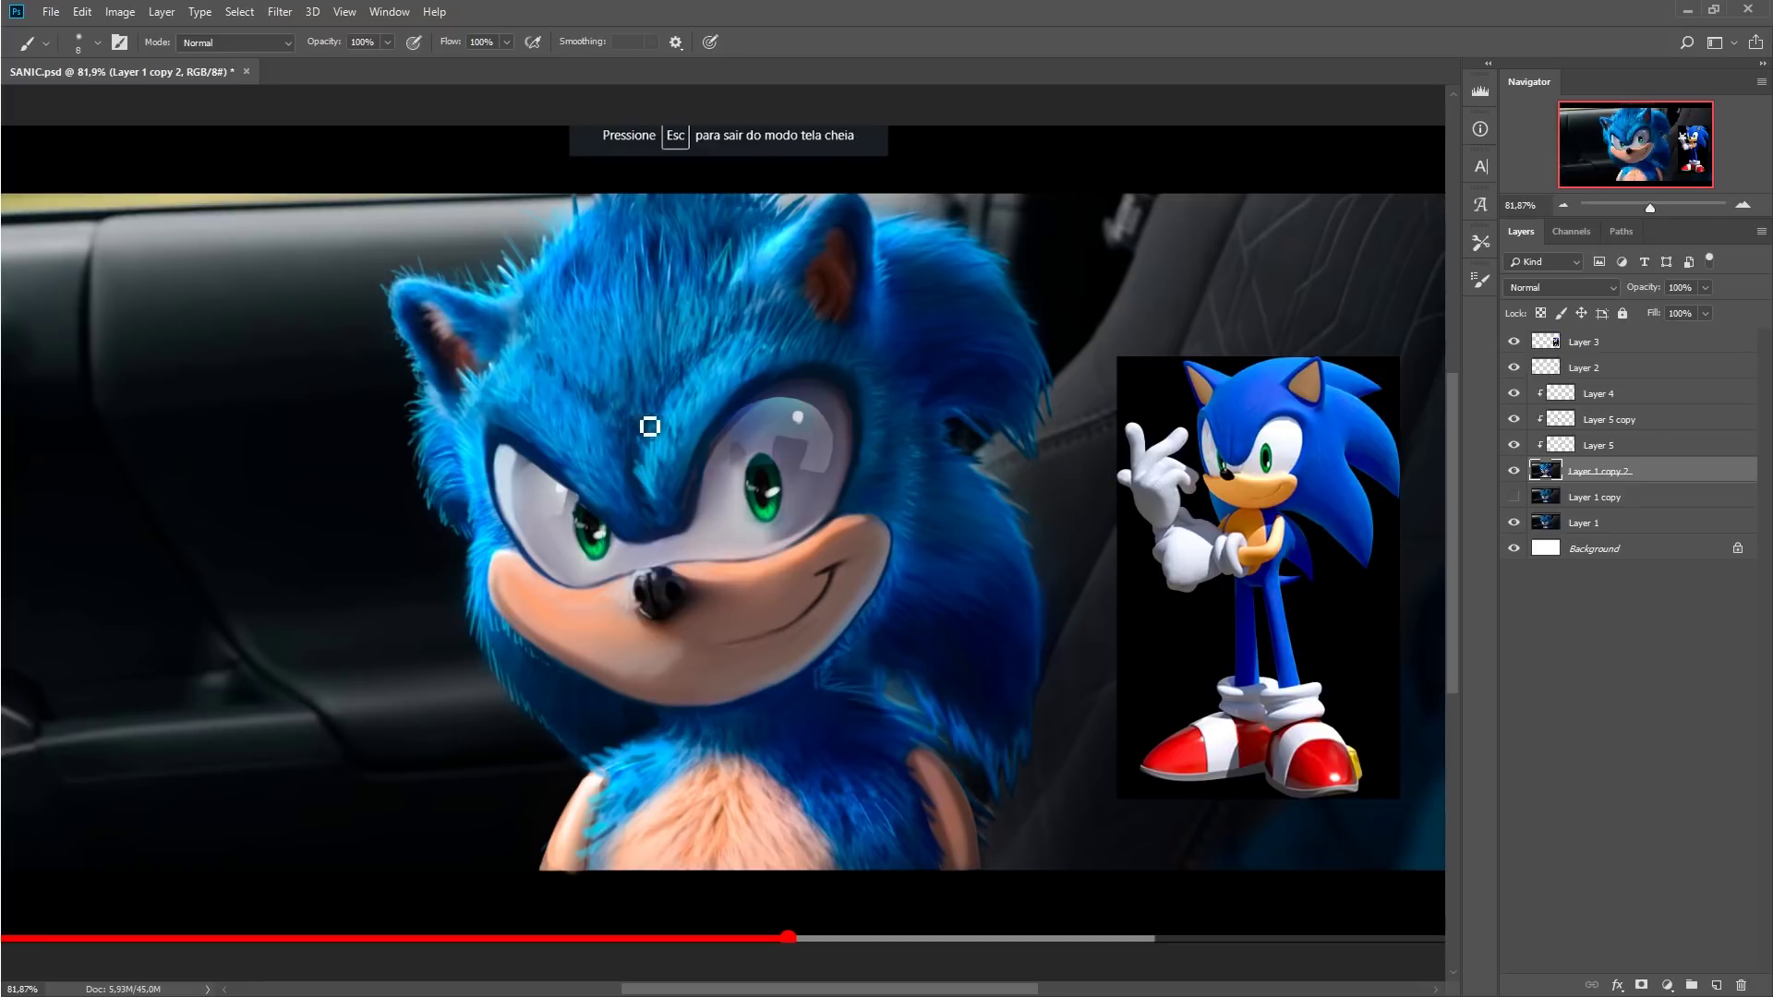
mouse_move(1650, 207)
mouse_down()
mouse_move(1625, 207)
mouse_move(1642, 225)
mouse_up()
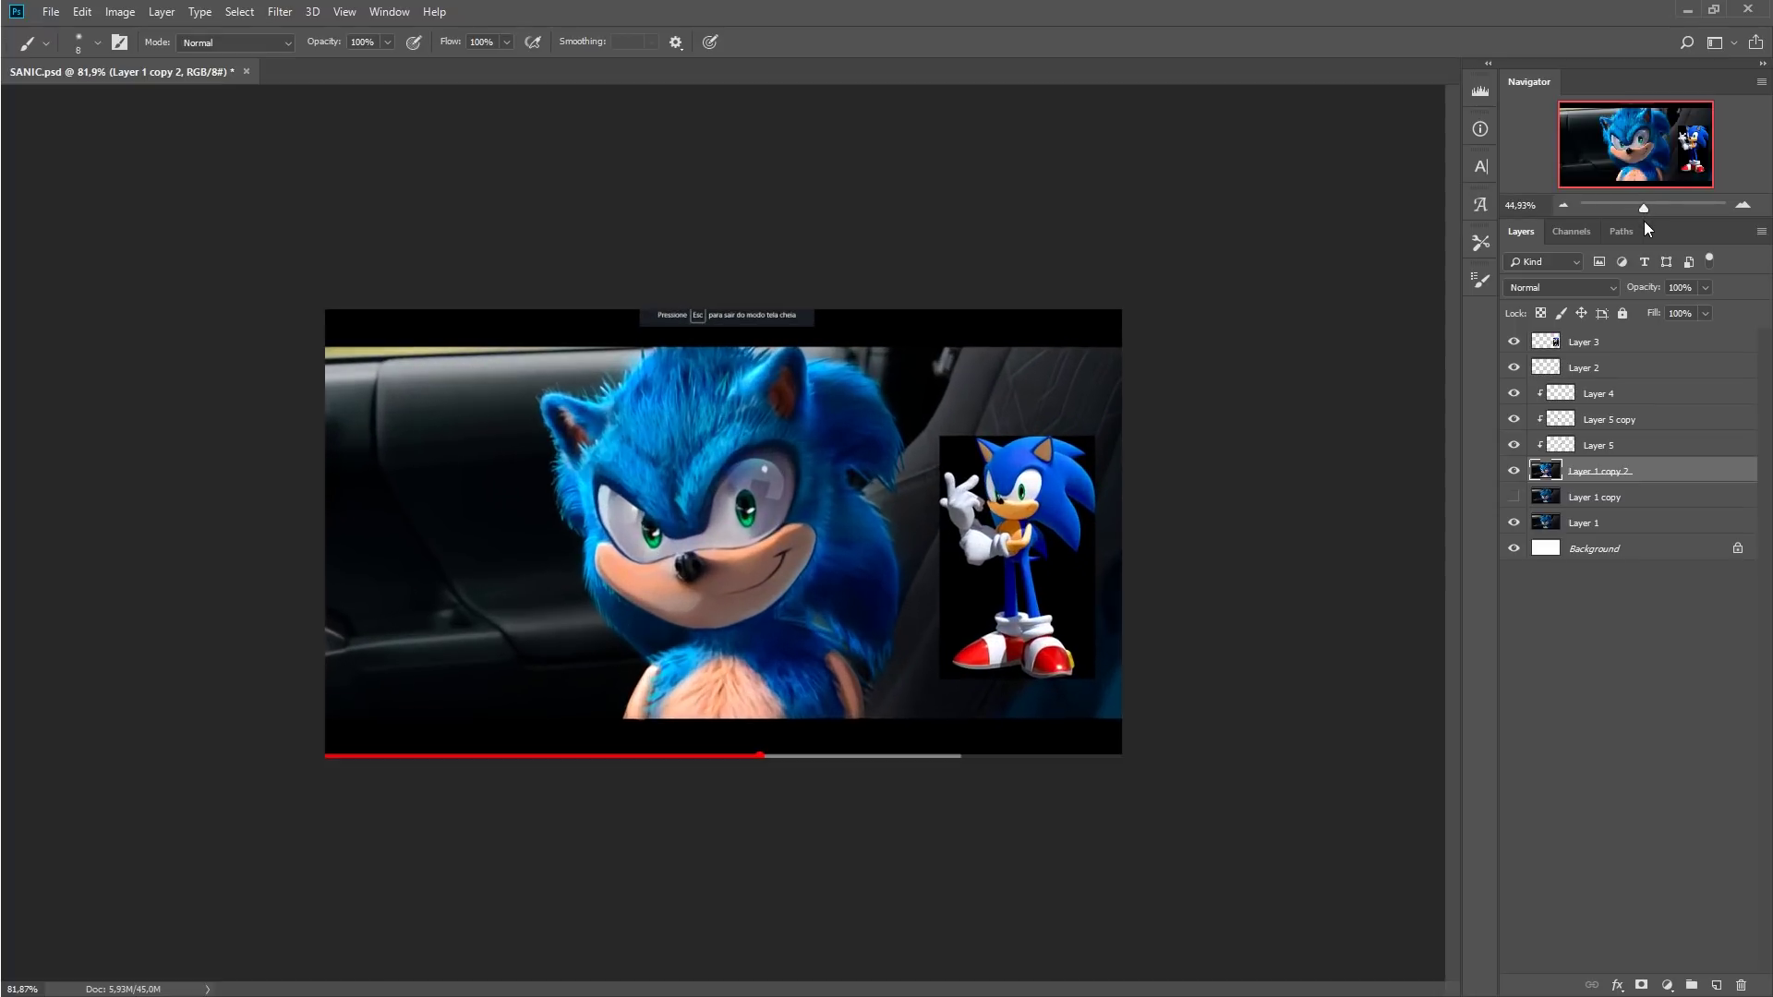
drag(1642, 224, 1647, 229)
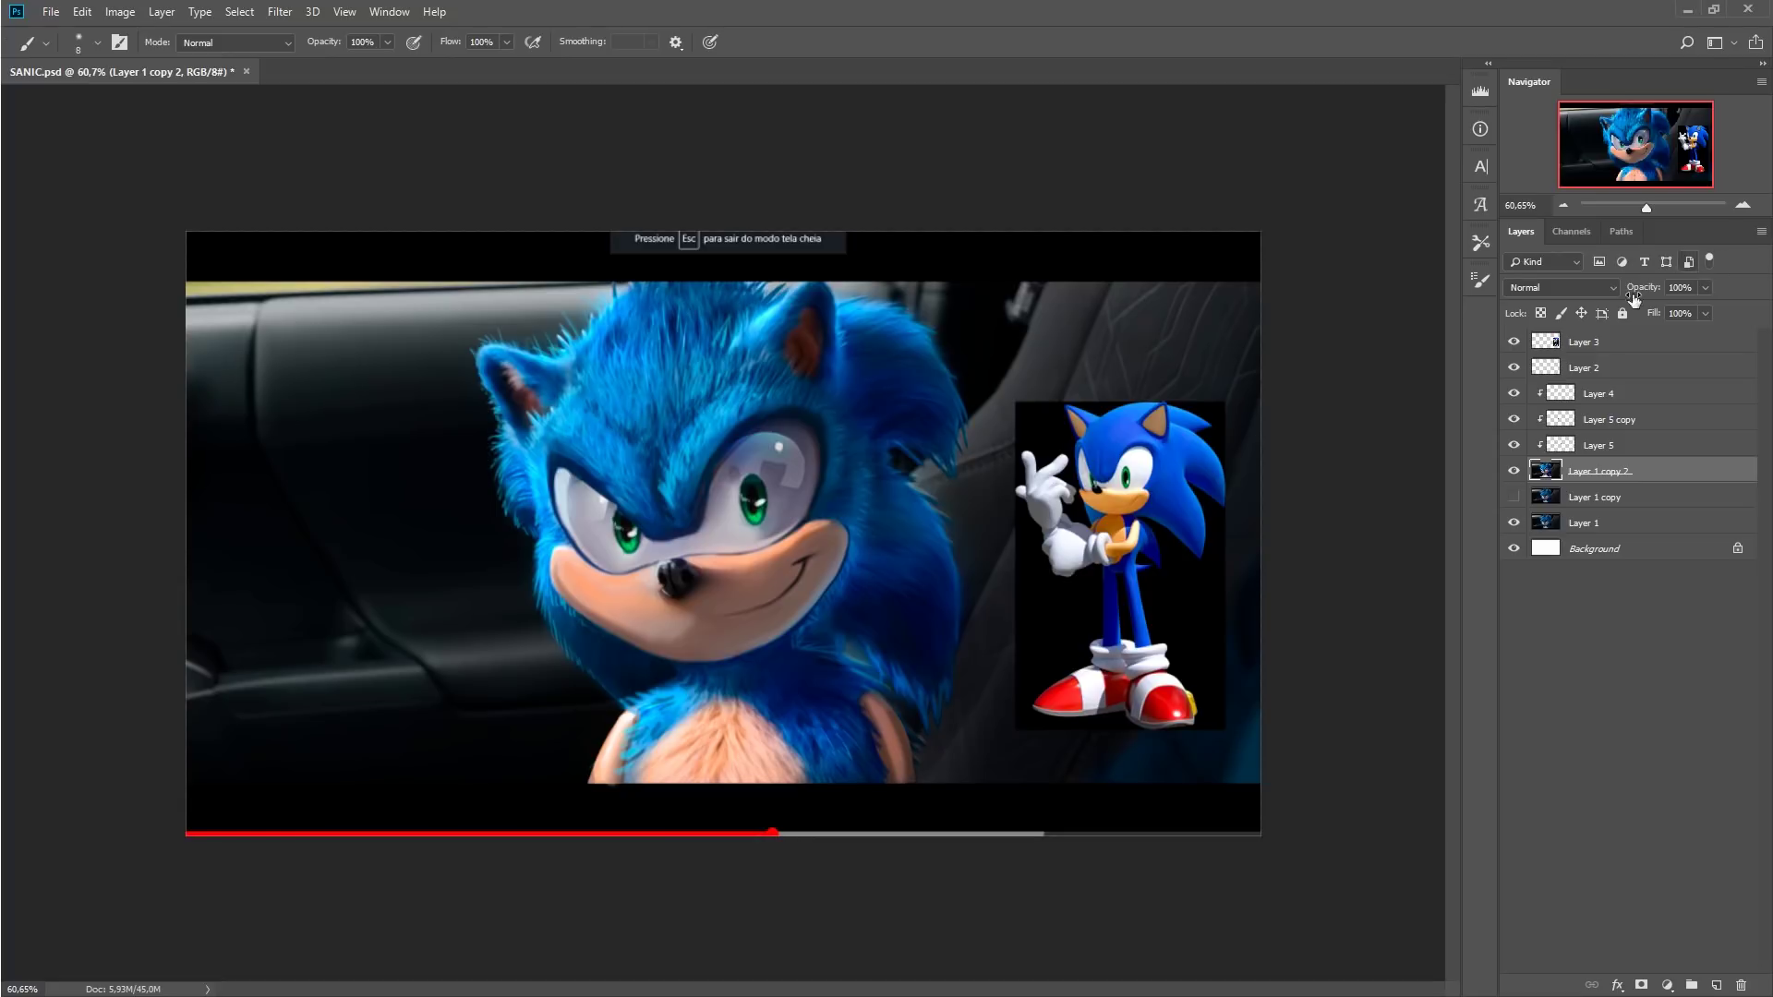
Compare the edited Sonic with the original and hide the classic Sonic reference on Layer 3
click(1512, 472)
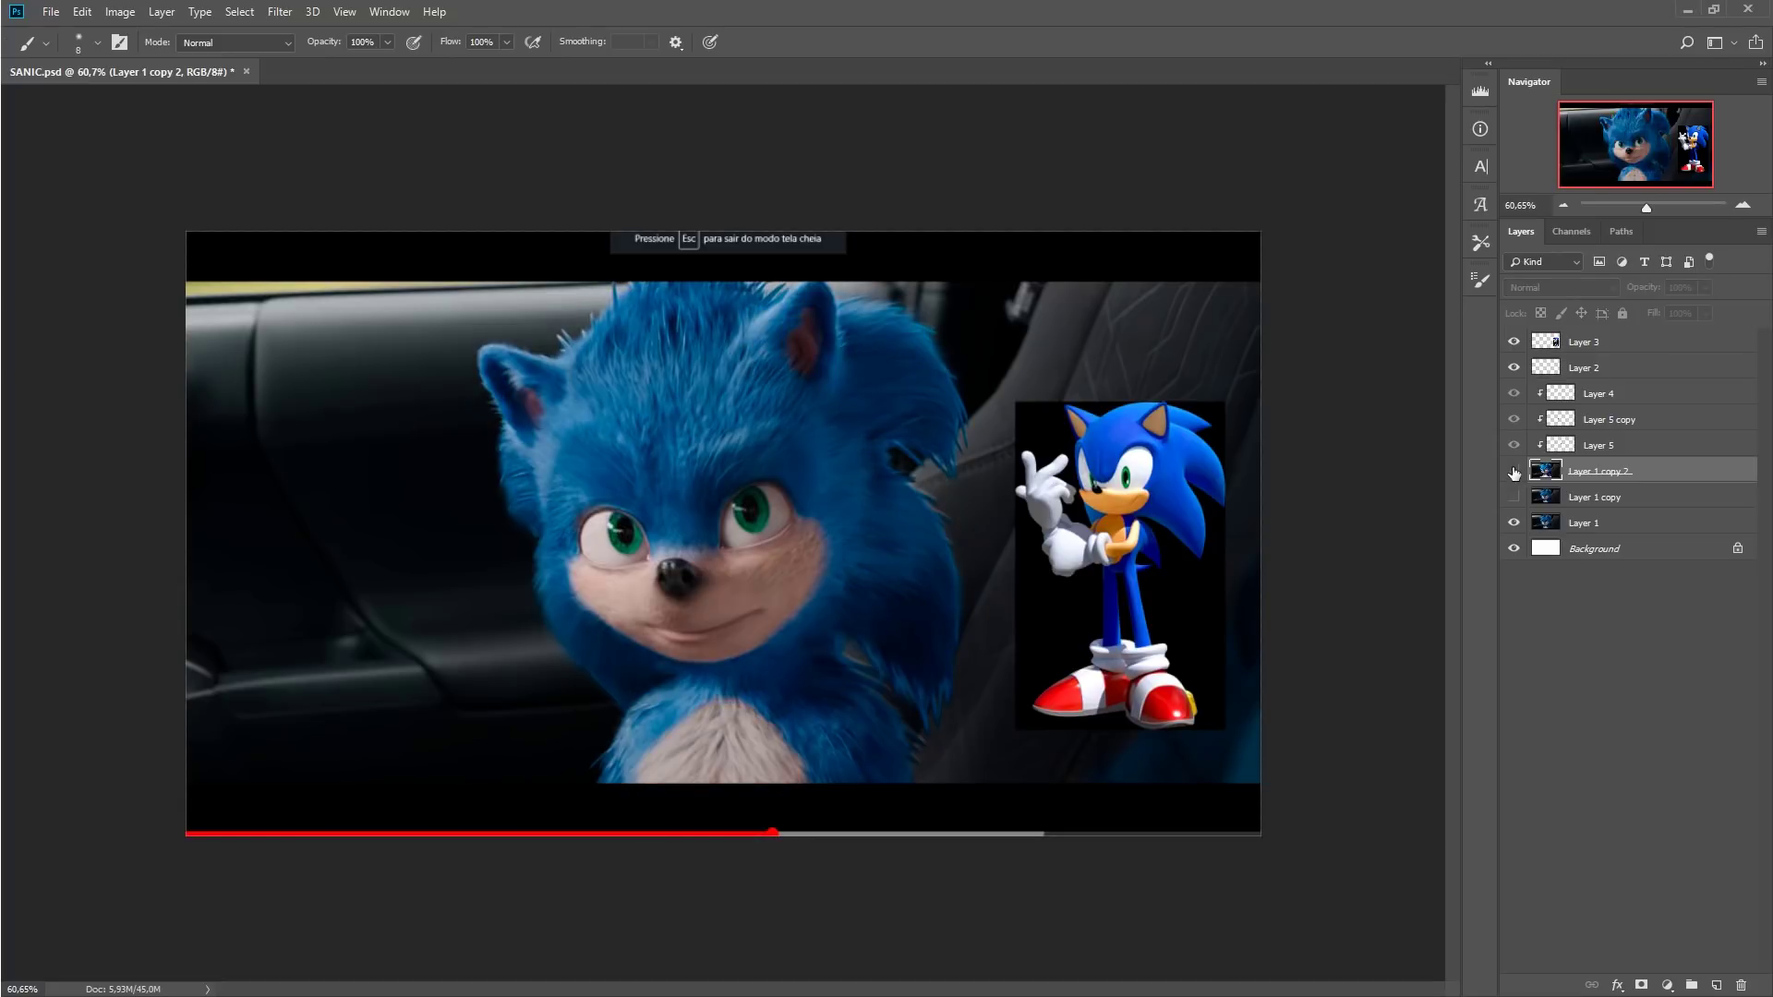
click(1513, 473)
click(1514, 473)
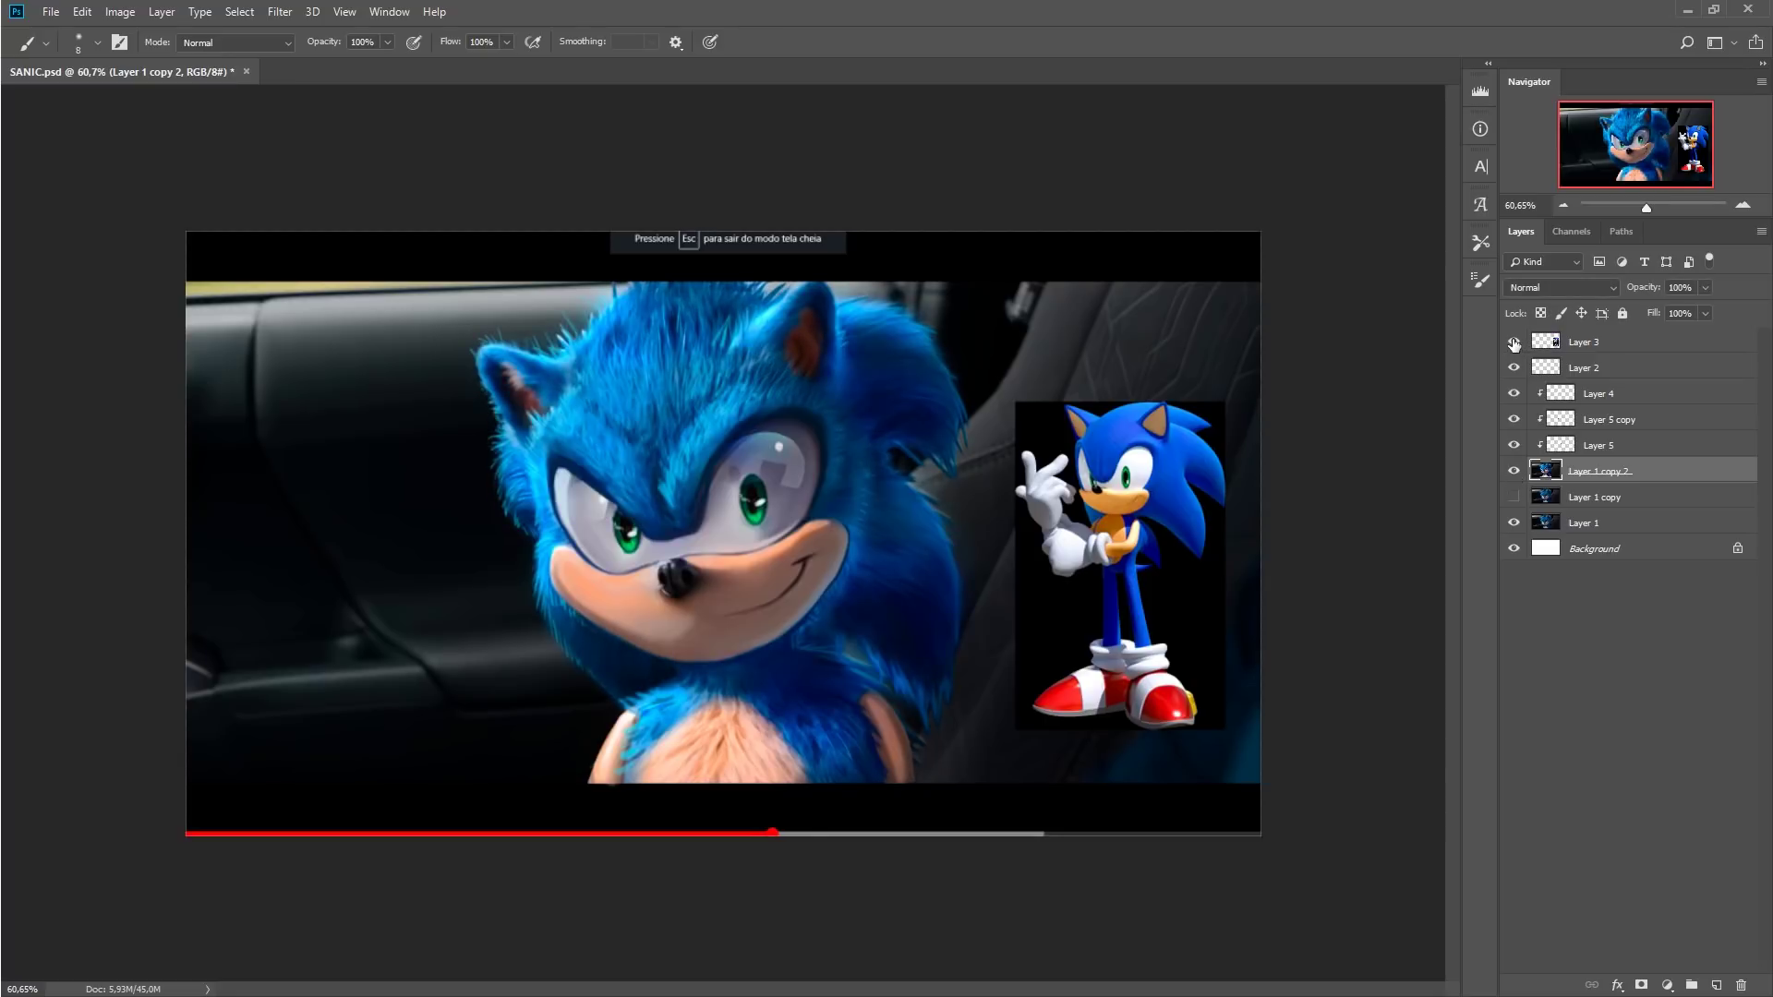
click(1514, 343)
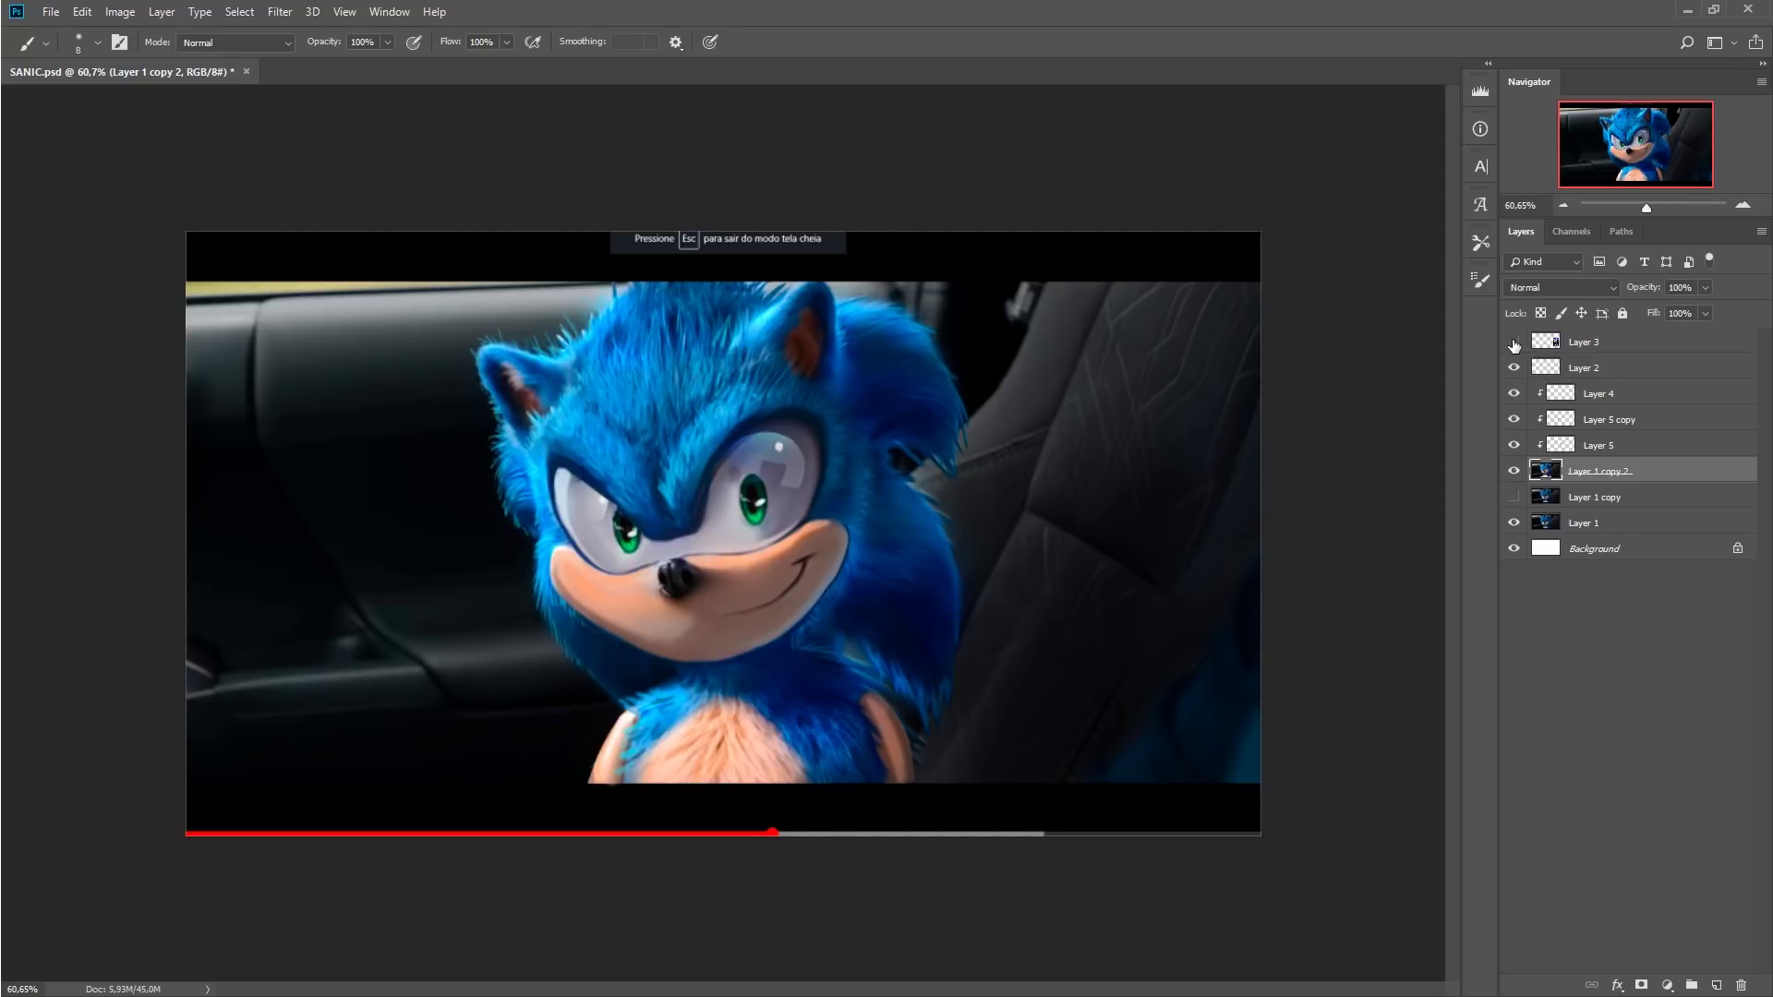
click(1514, 472)
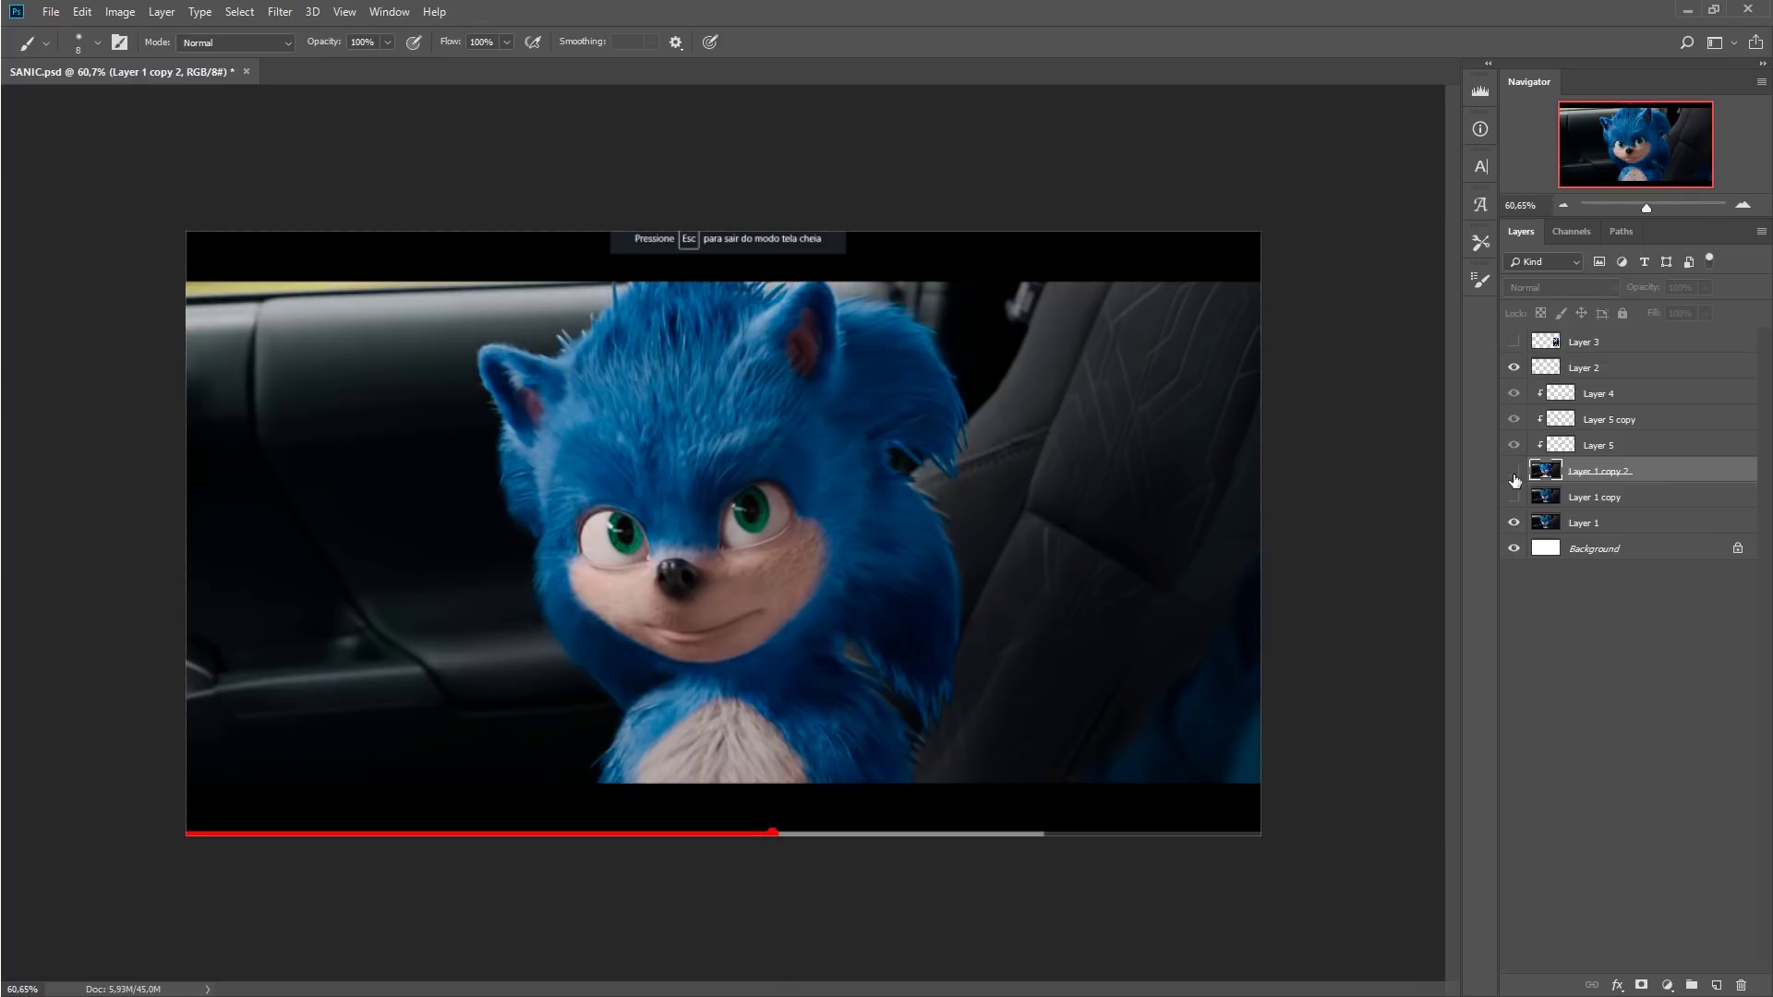
Paint black over the caption text in the top band on Layer 1 with a 60px brush
key(bracketright)
key(bracketright)
key(bracketright)
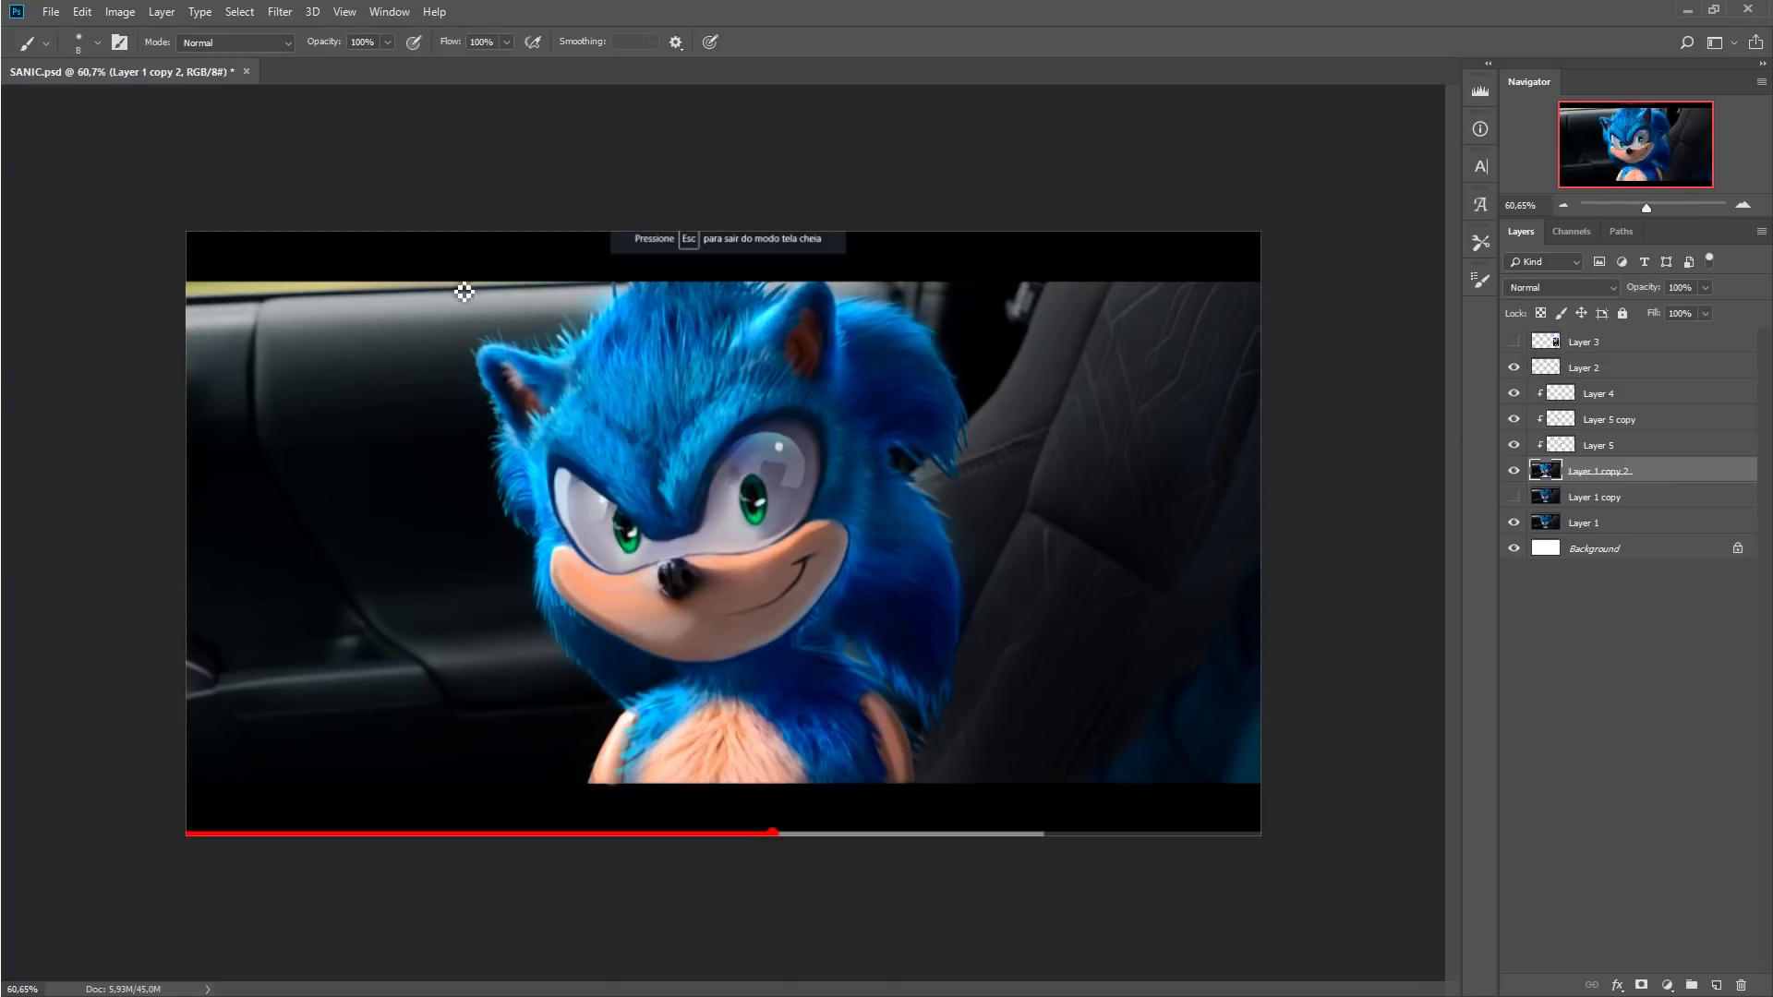
key(bracketright)
key(bracketright)
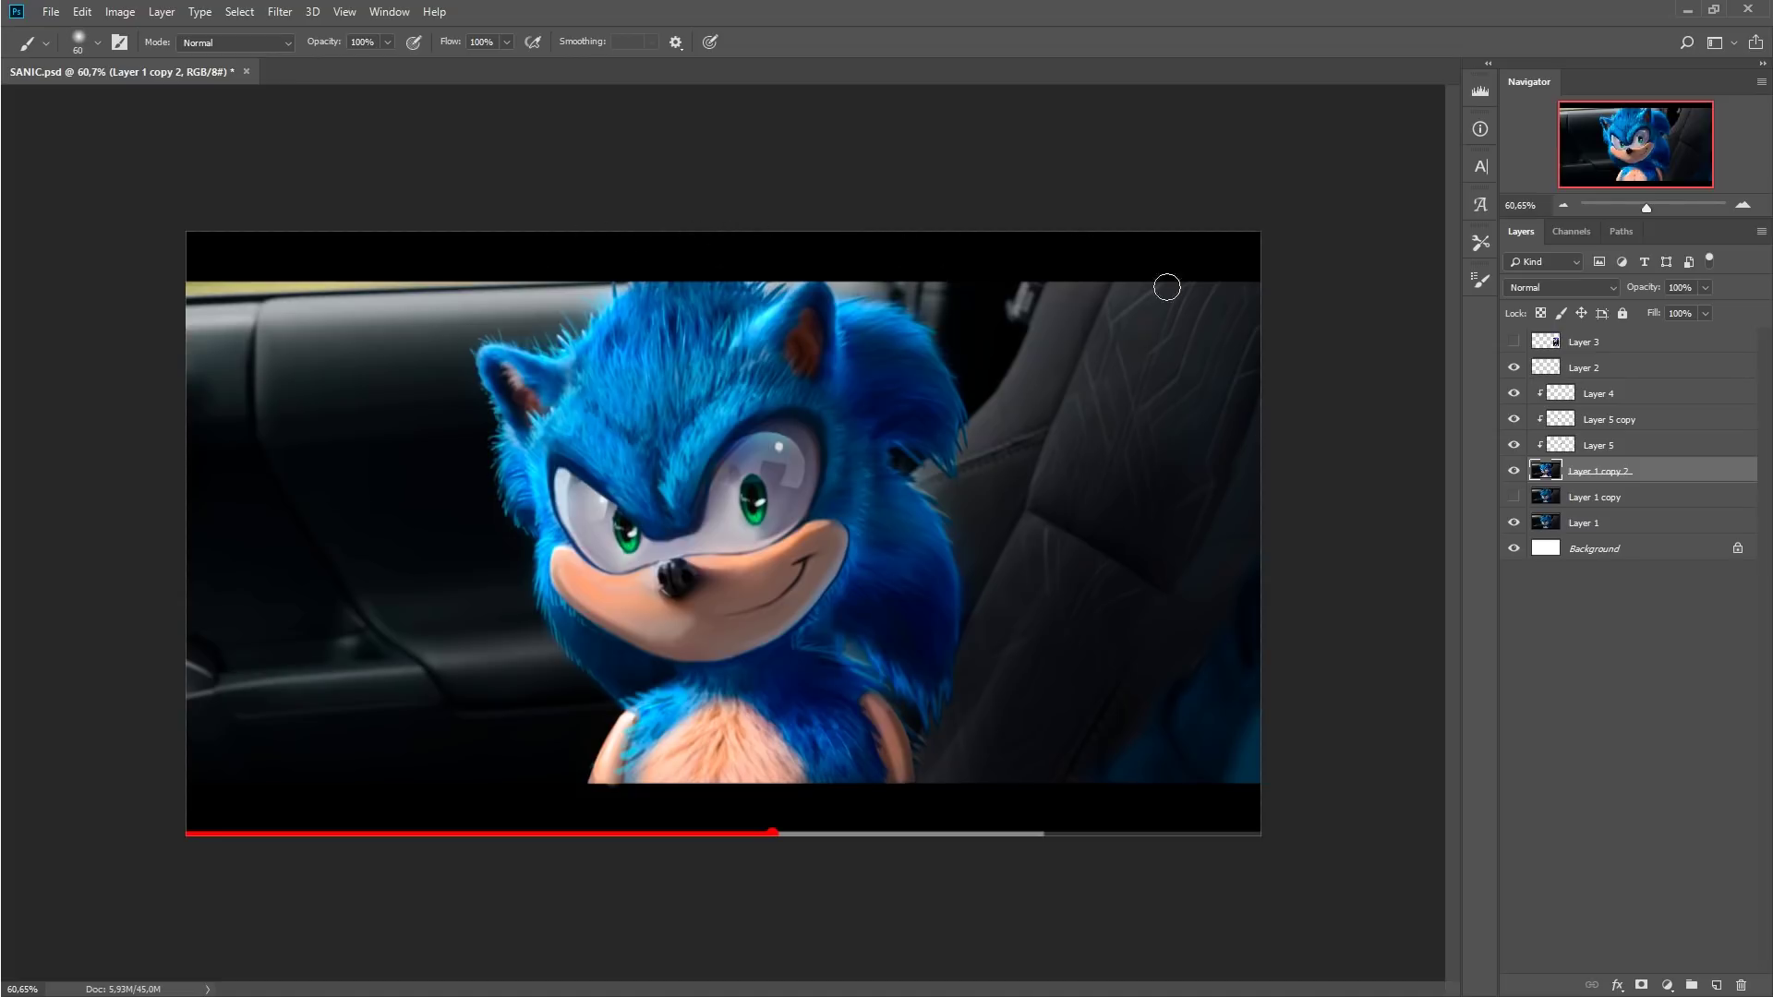
click(1513, 471)
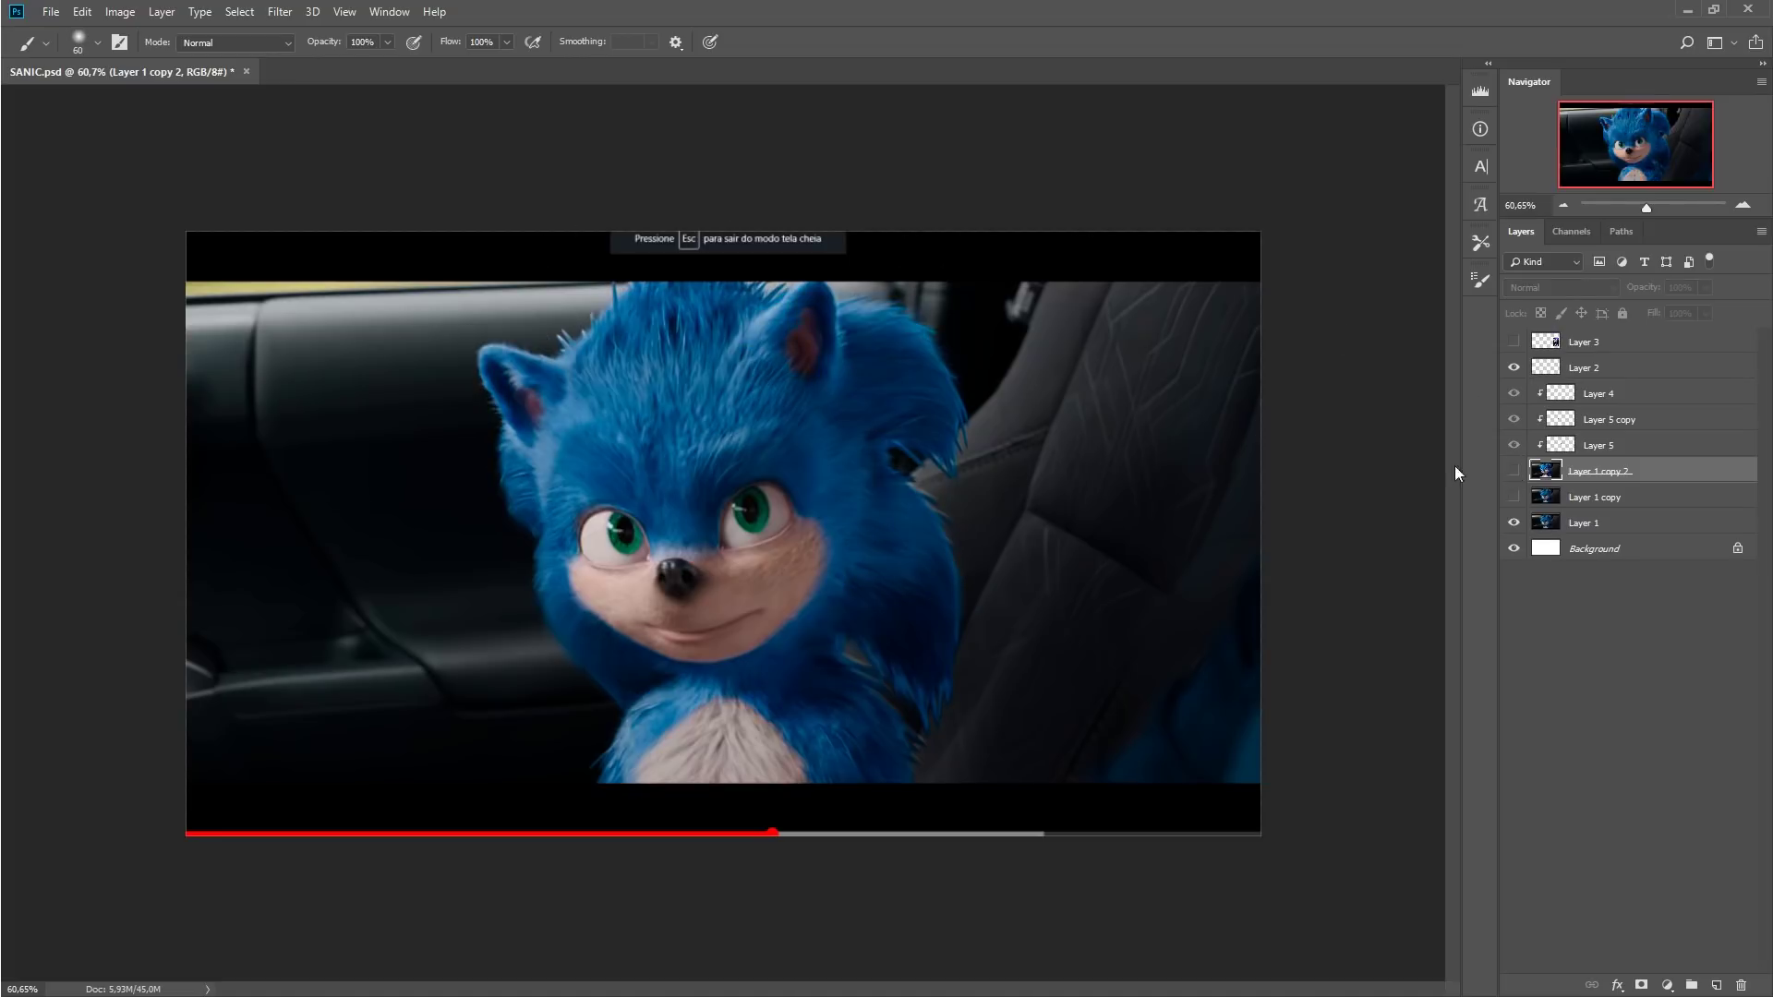
click(1585, 531)
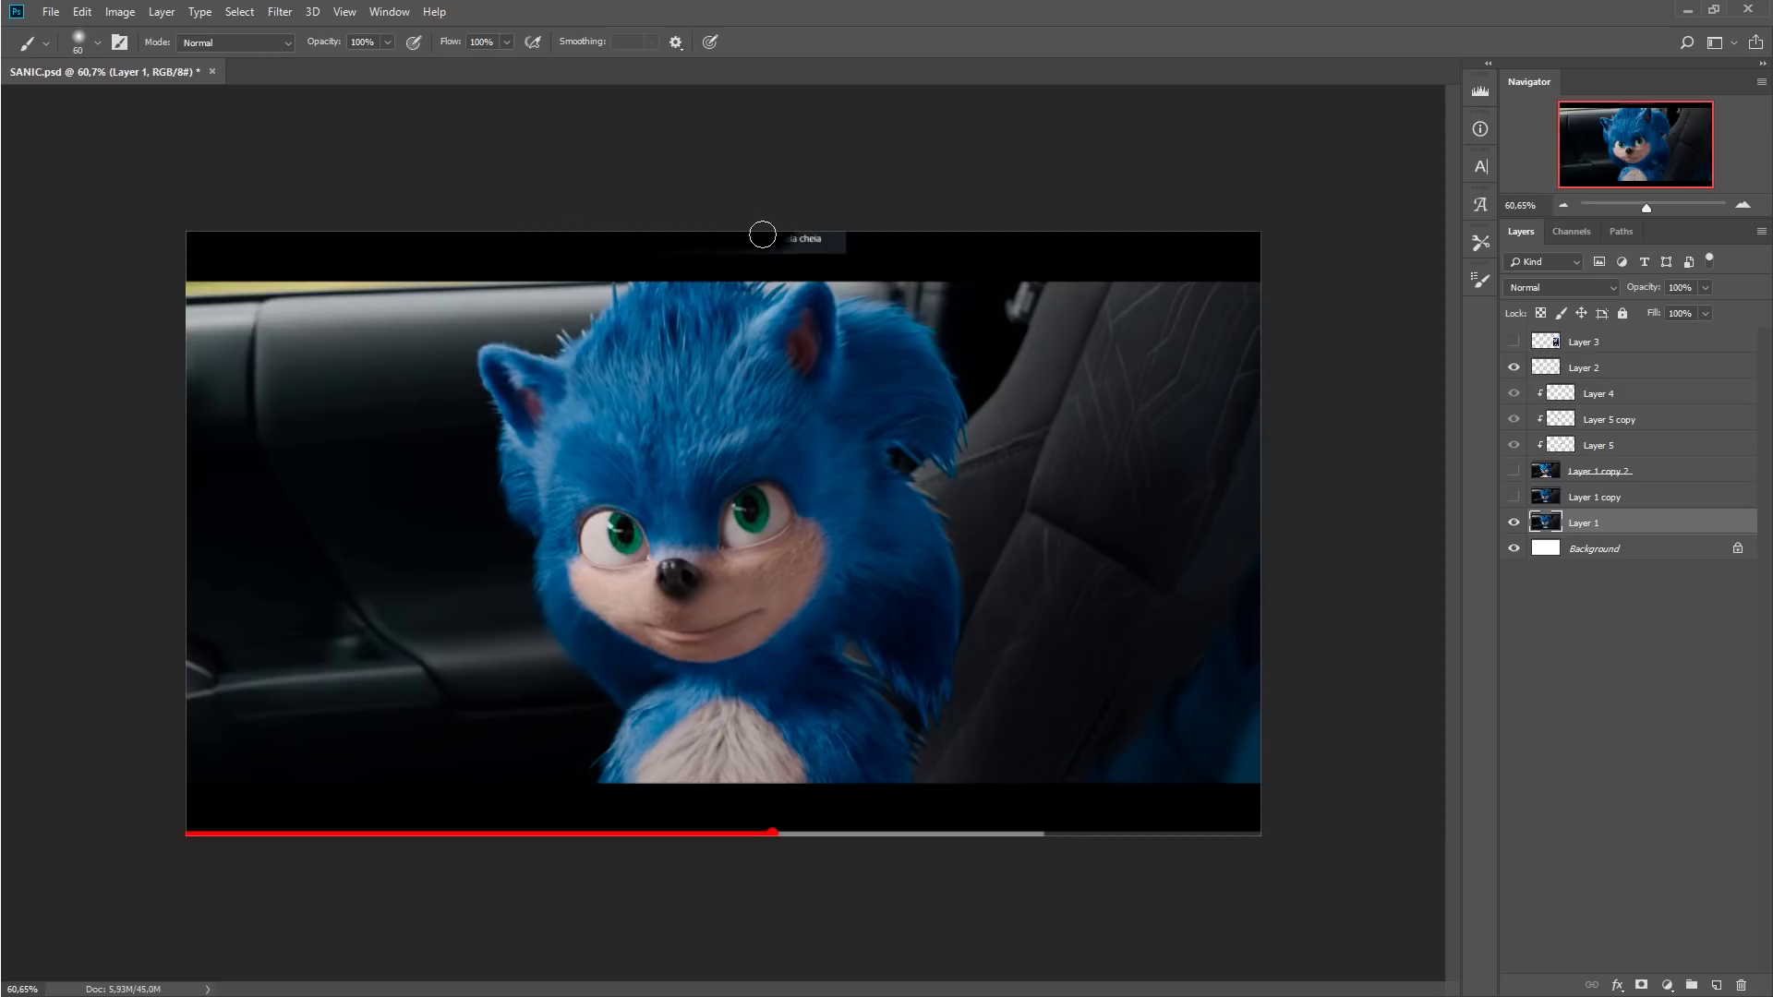
drag(762, 235, 853, 250)
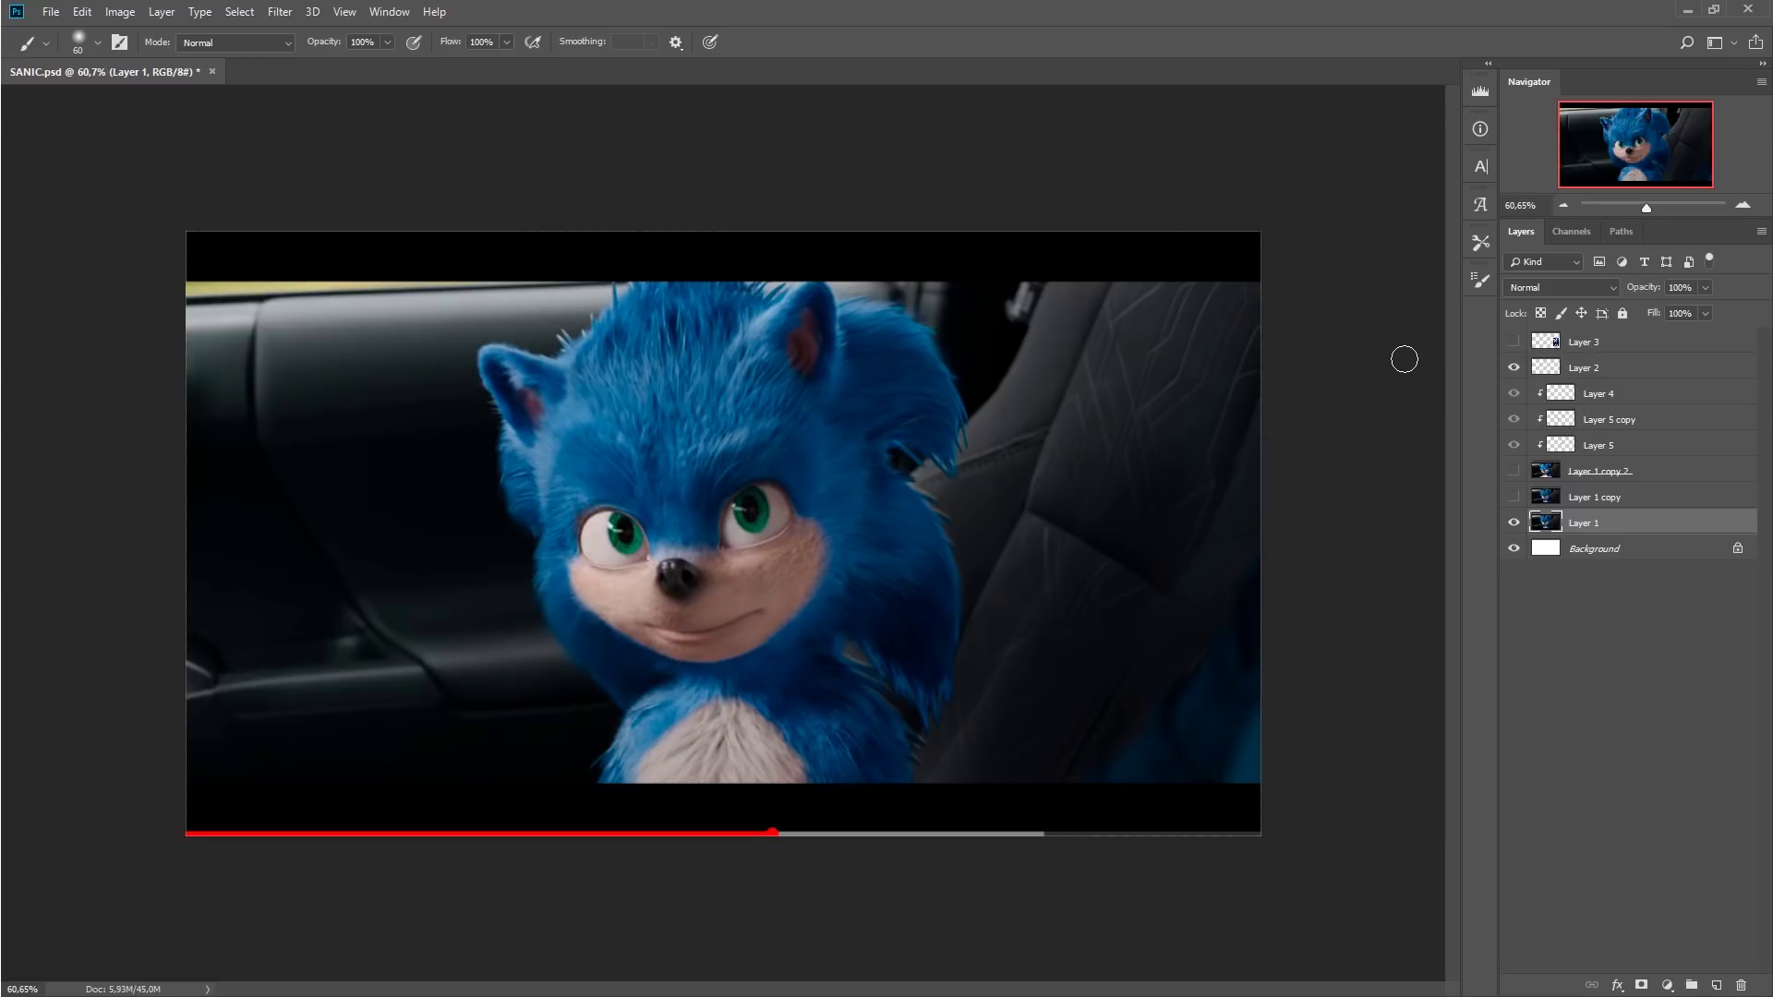
Compare edited and original Sonic at full and thumbnail size, leaving the edits visible
click(1515, 469)
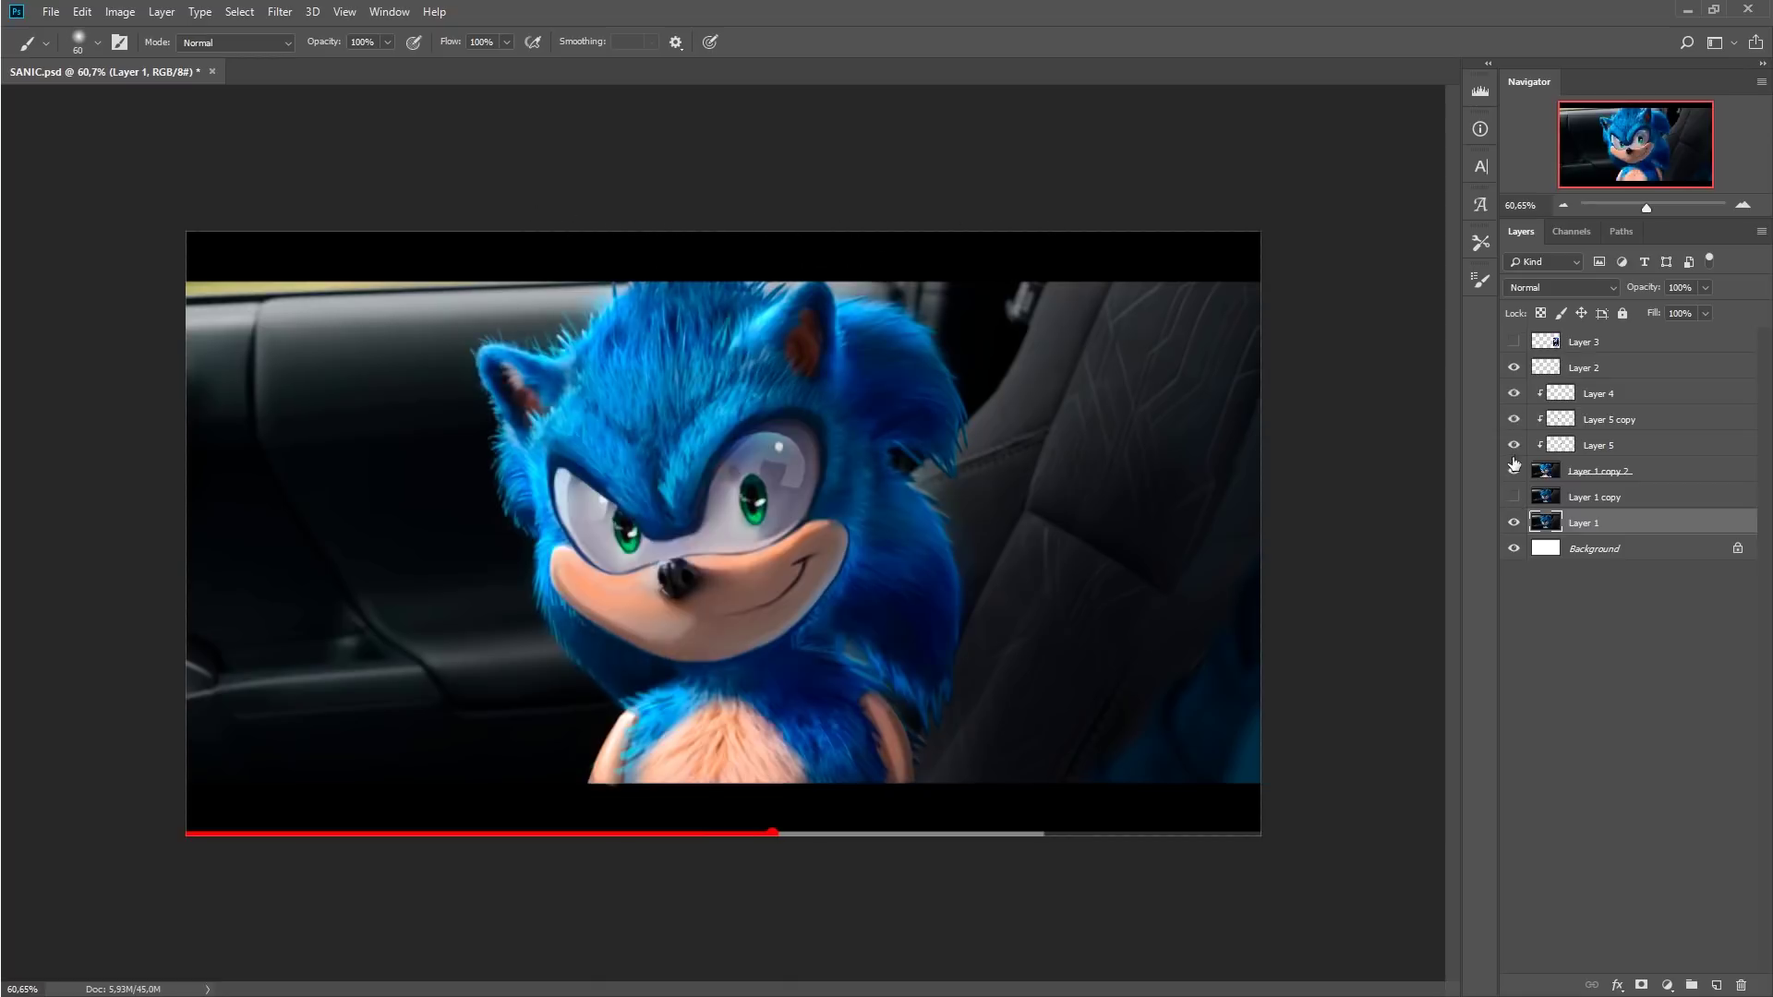
click(1514, 471)
click(1515, 471)
click(1515, 471)
click(1515, 471)
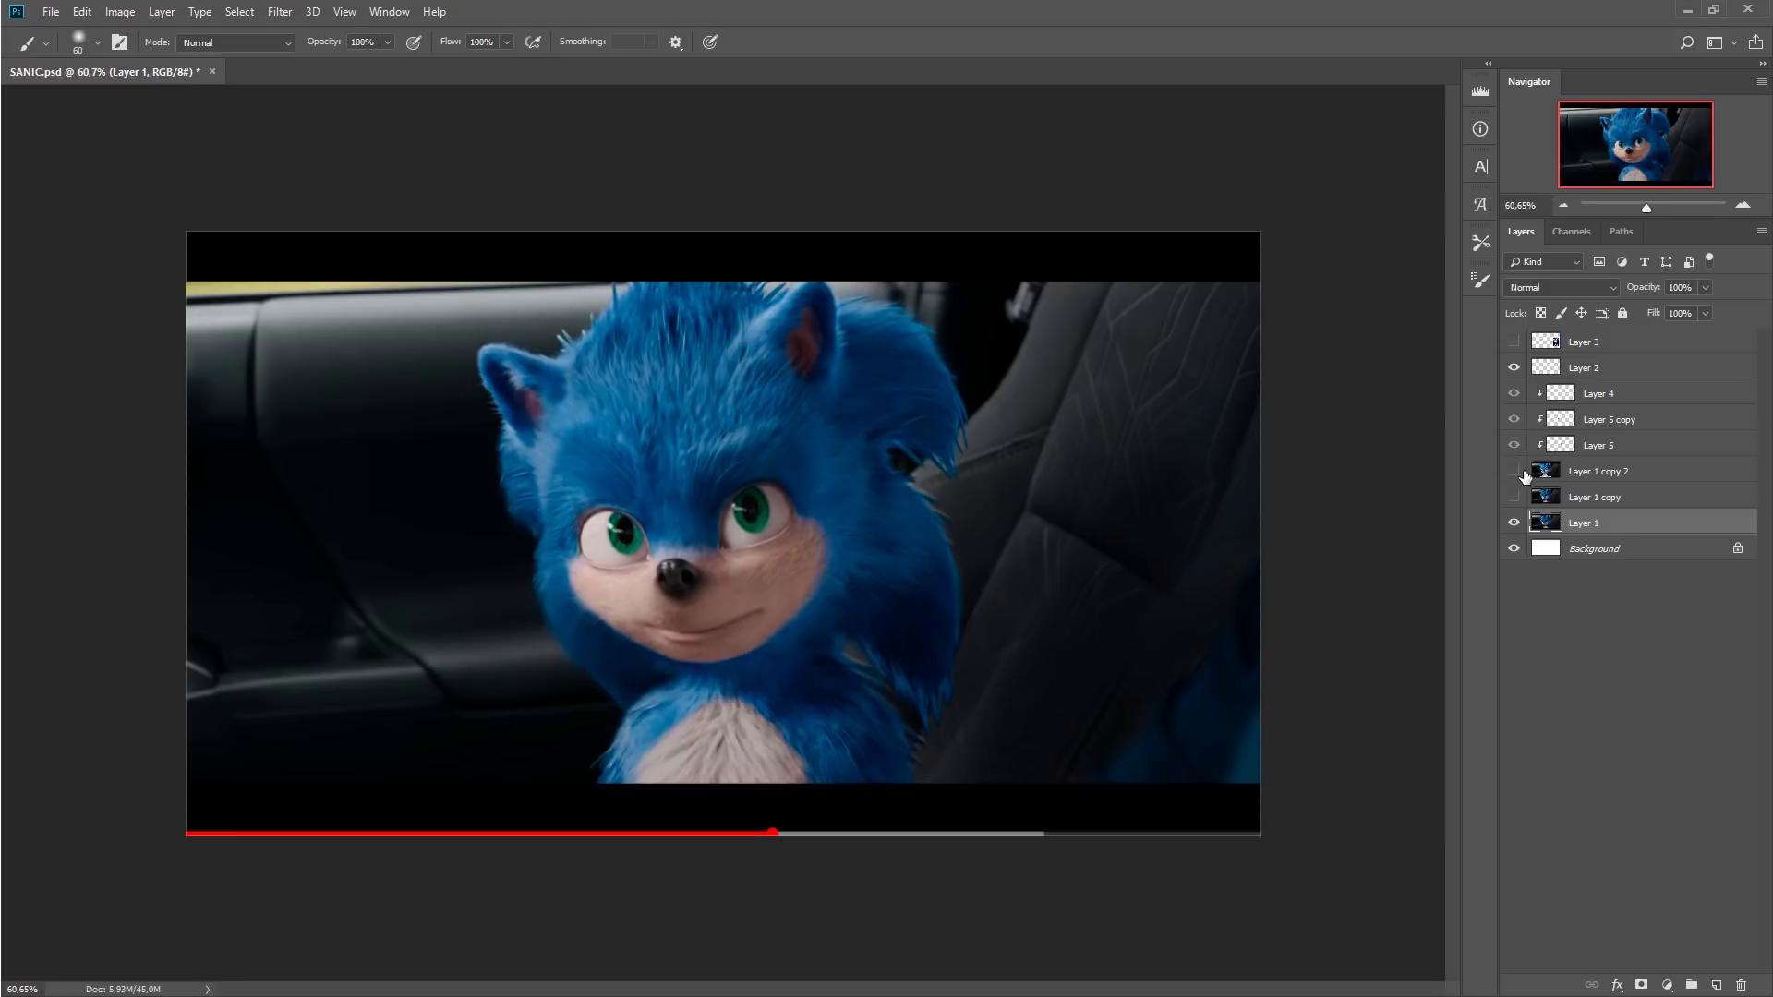
click(1514, 473)
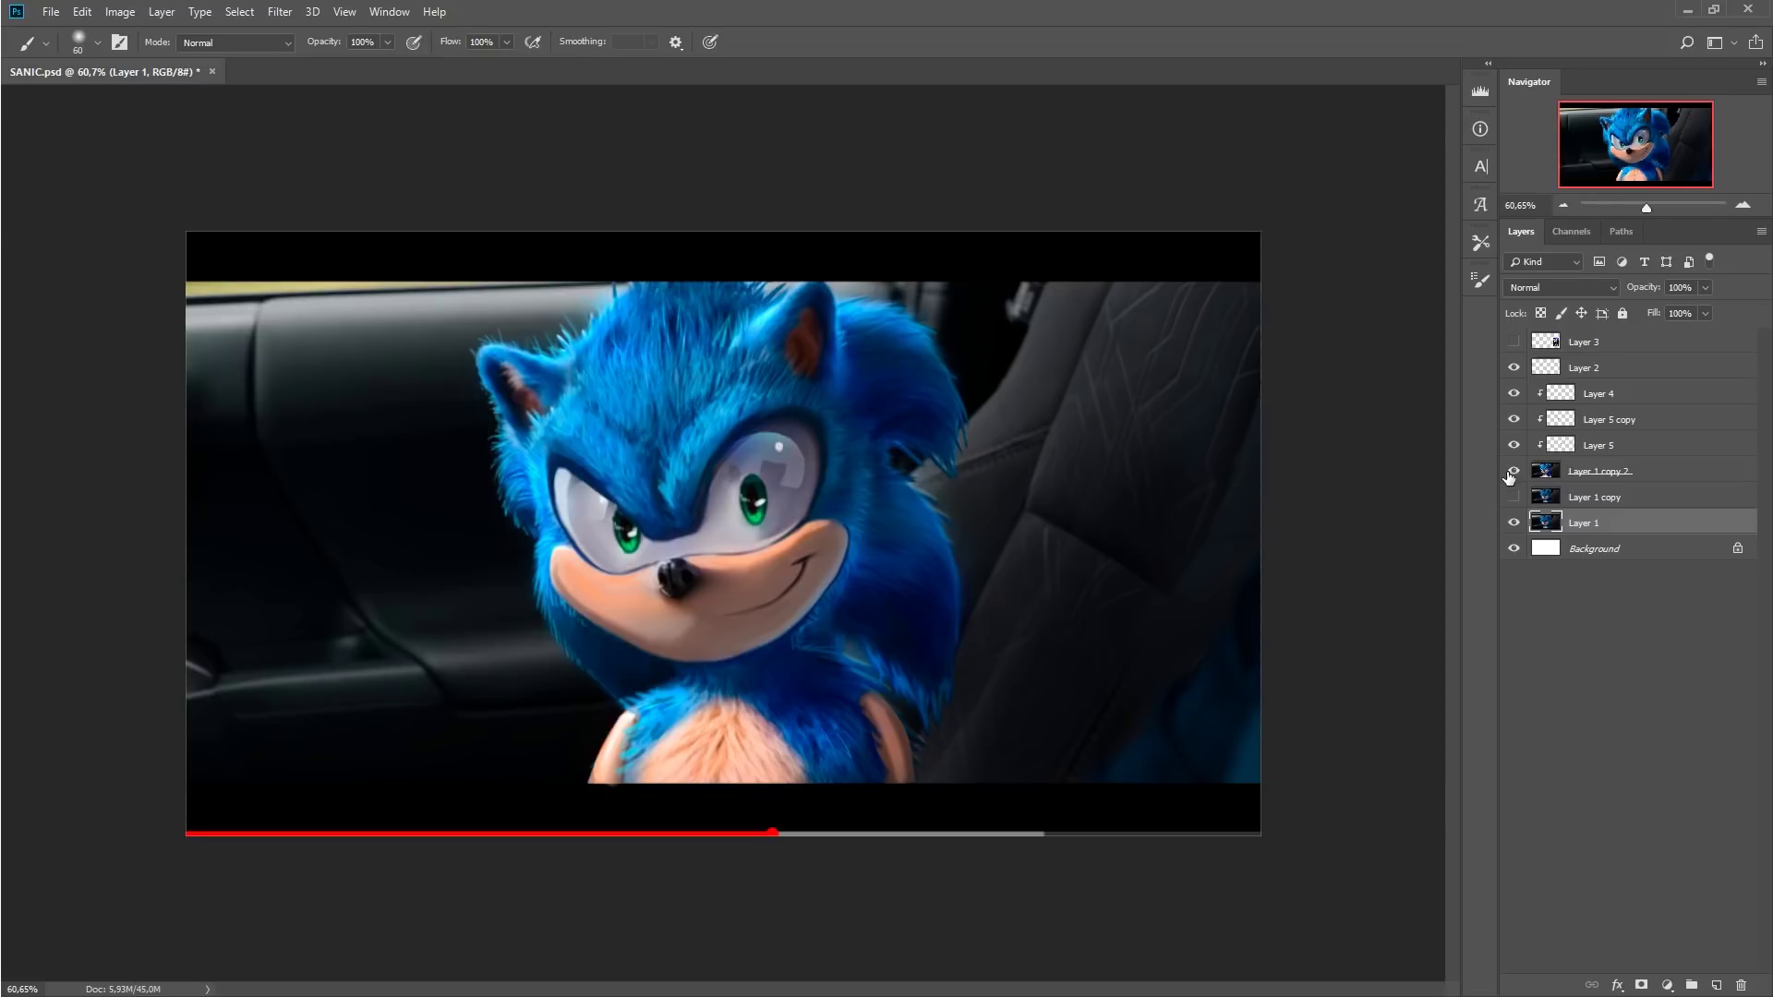
click(1514, 472)
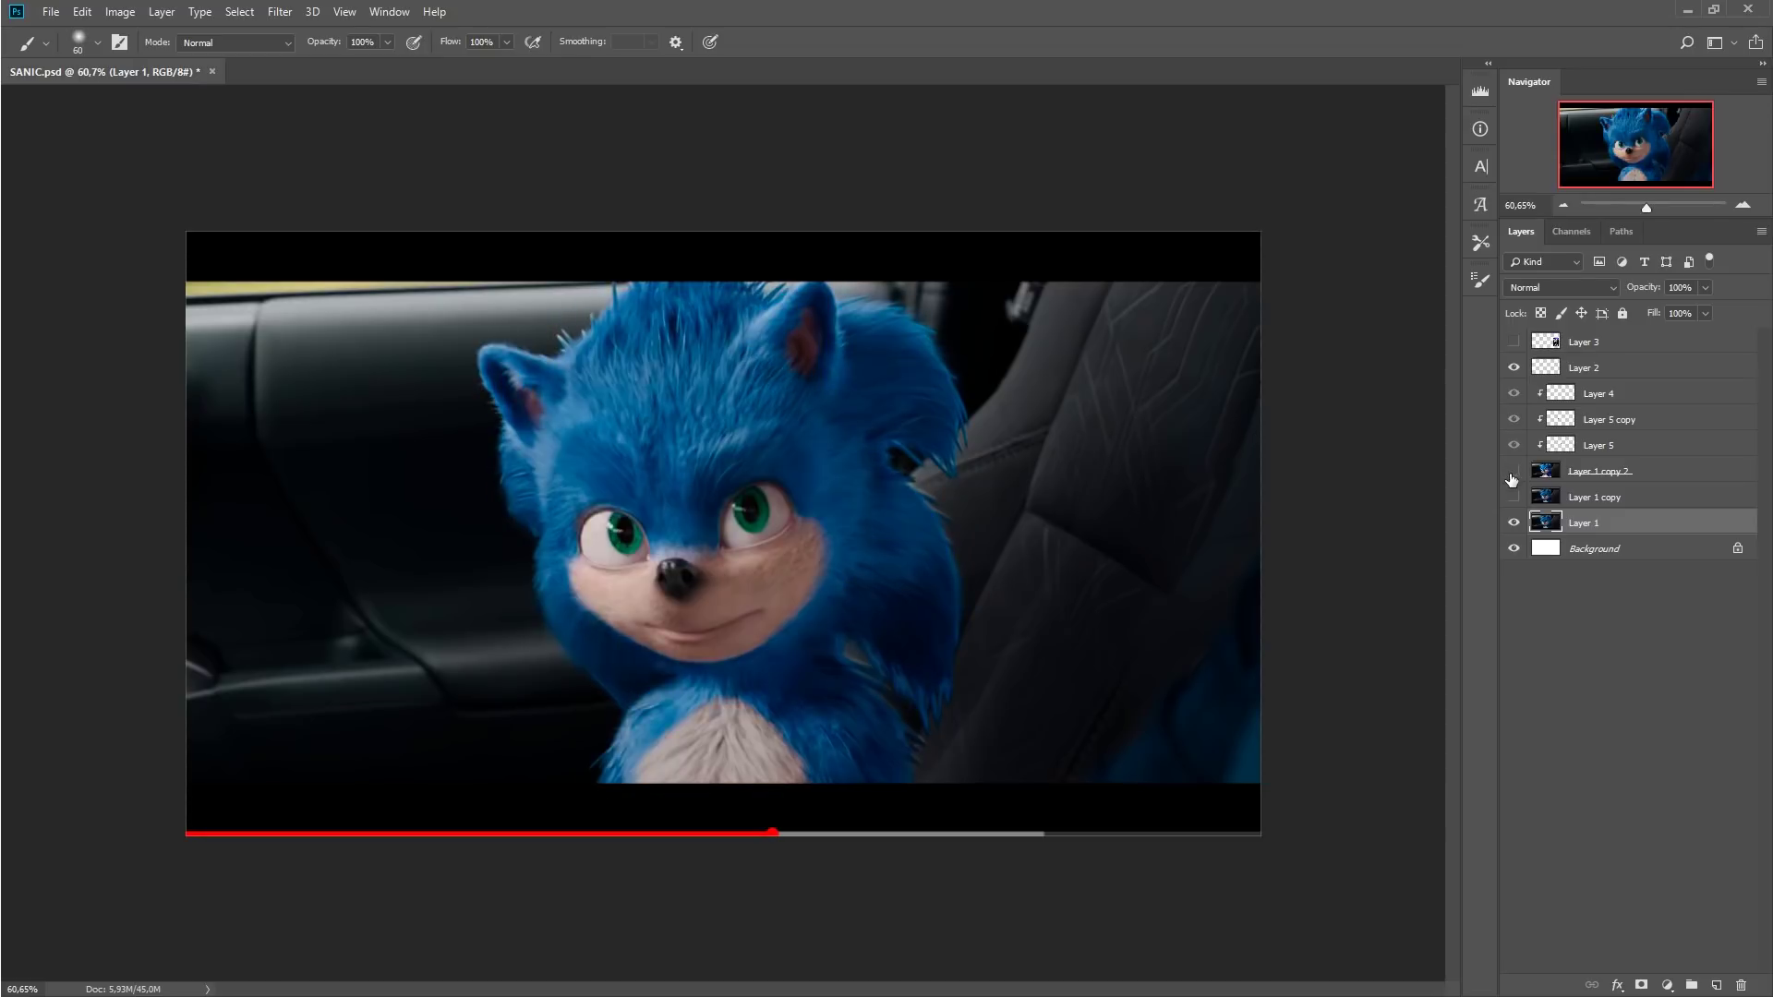
click(1512, 475)
drag(1640, 206, 1628, 207)
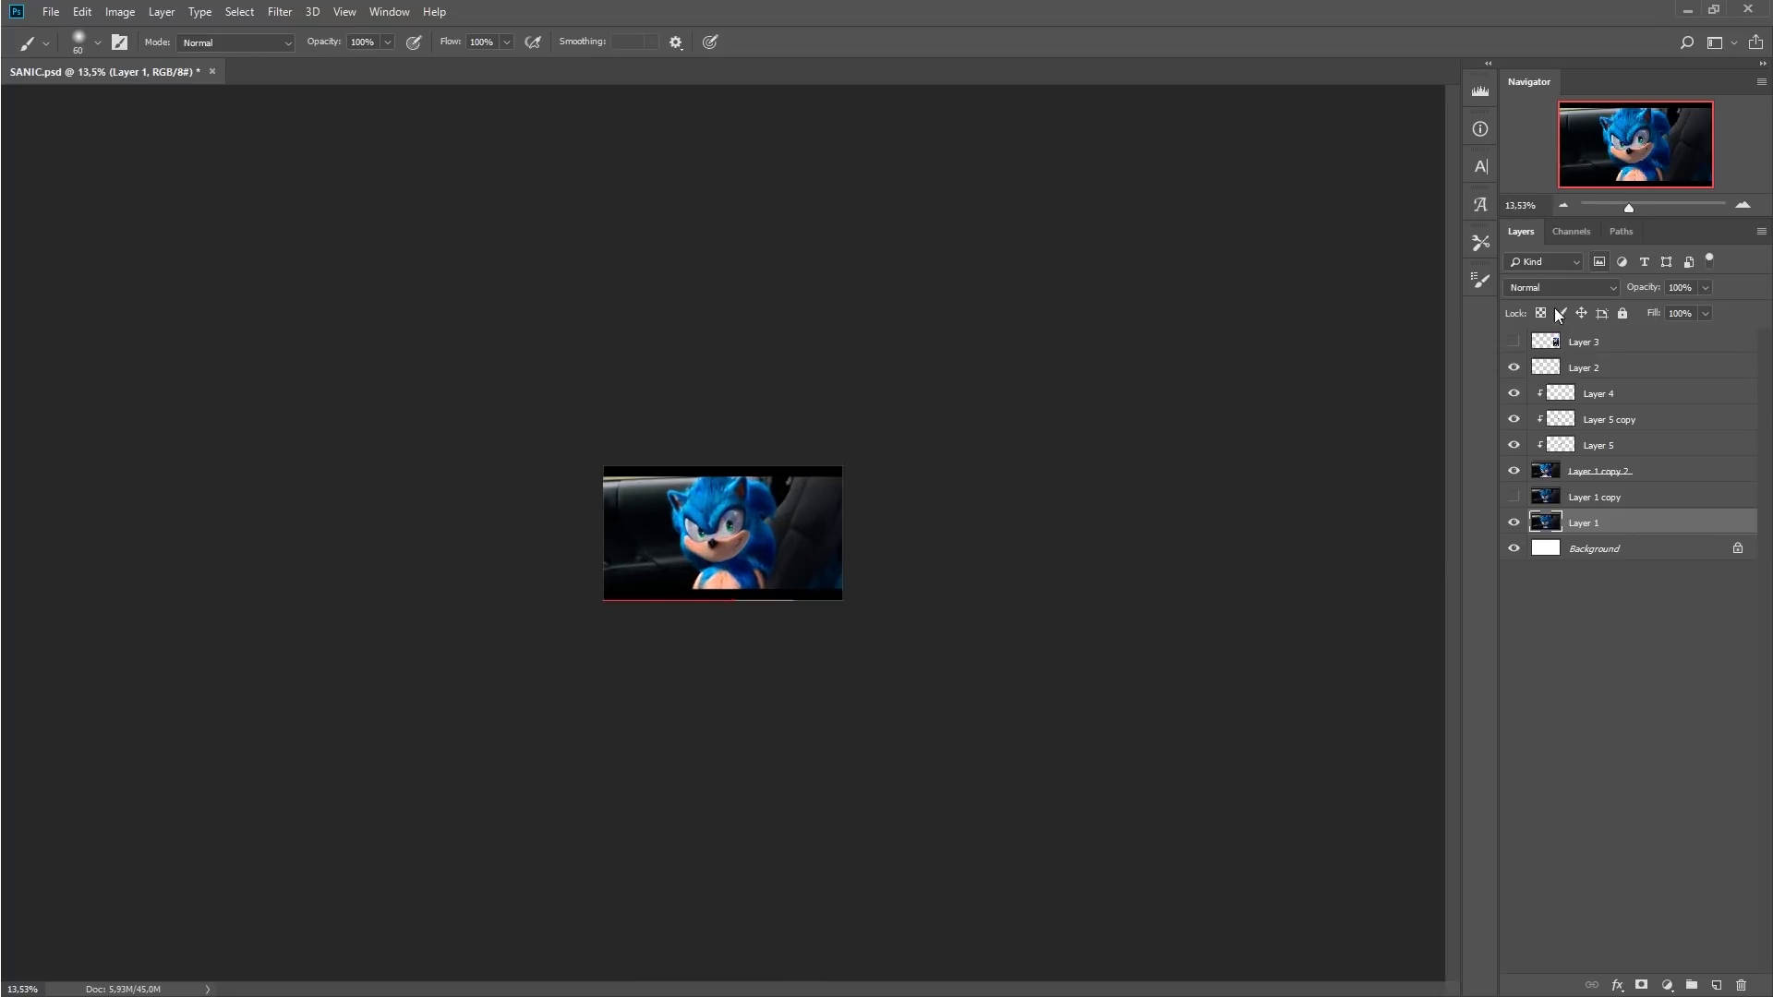
click(1513, 472)
click(1515, 473)
mouse_move(1627, 207)
mouse_down()
mouse_move(1612, 205)
mouse_move(1649, 209)
mouse_up()
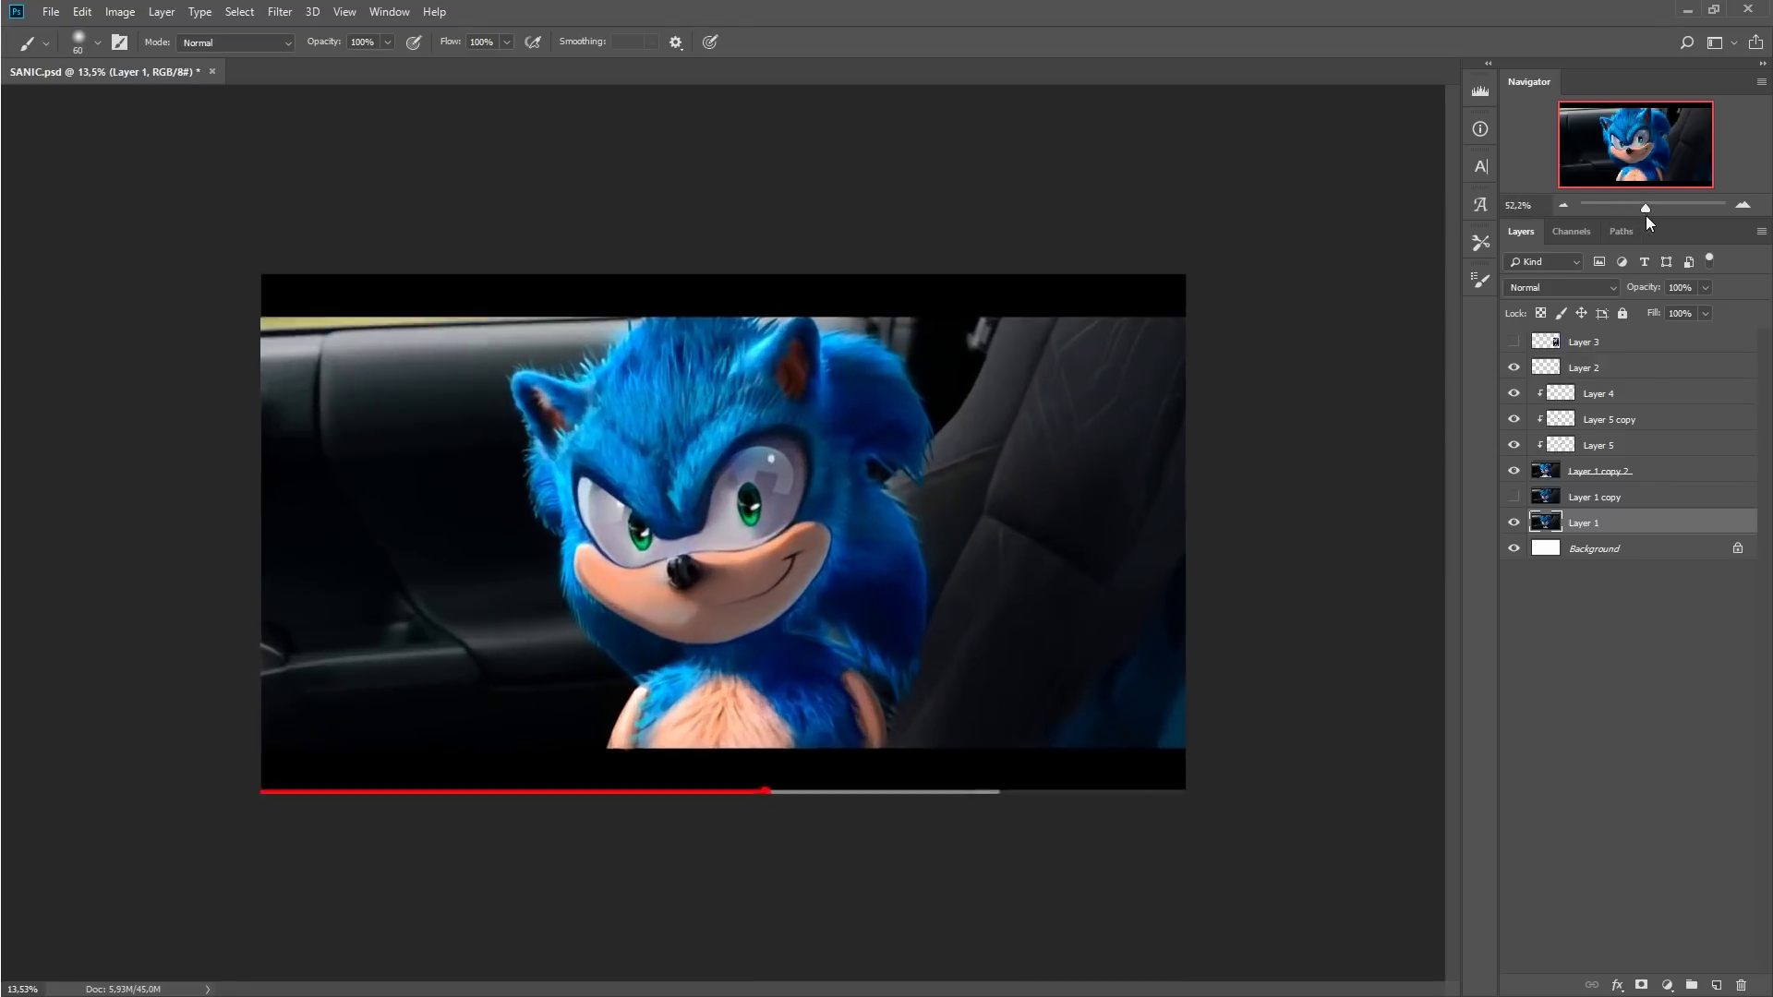
Paint blue fur over the top of the chest on Layer 1 copy 2 with a 150px brush
click(1598, 469)
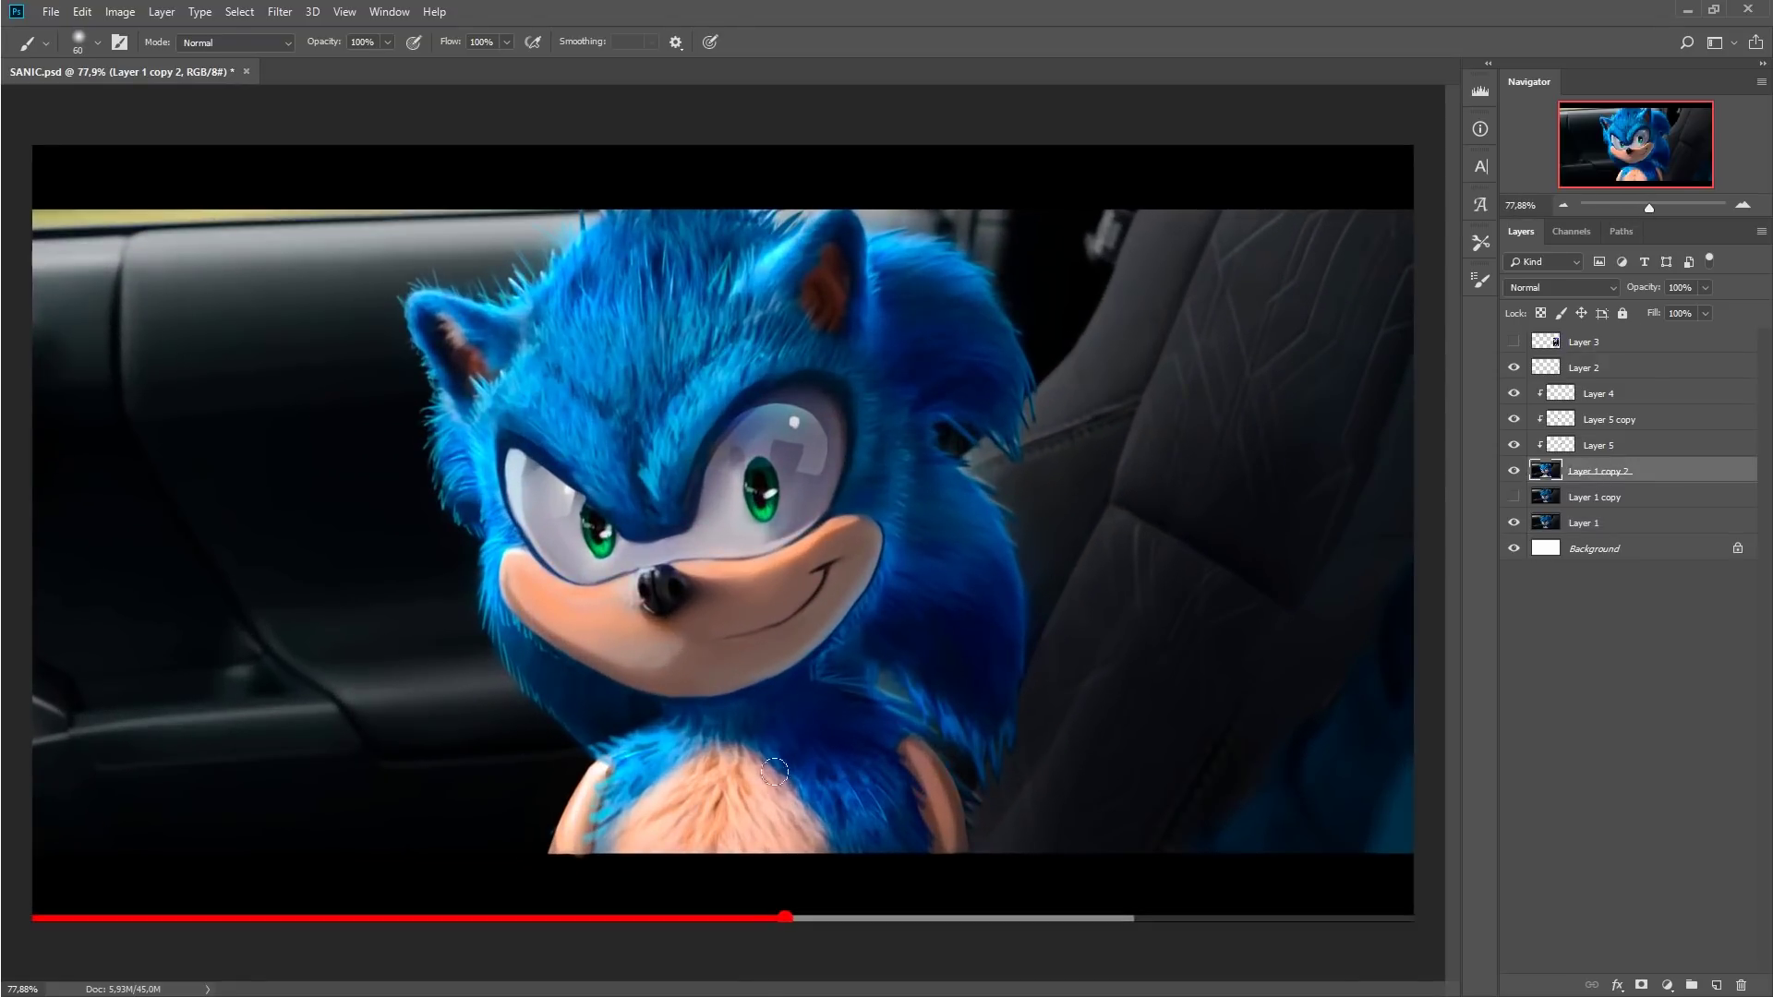
key(bracketright)
key(bracketright)
key(bracketright)
drag(785, 827, 738, 766)
drag(752, 854, 714, 753)
drag(734, 818, 741, 772)
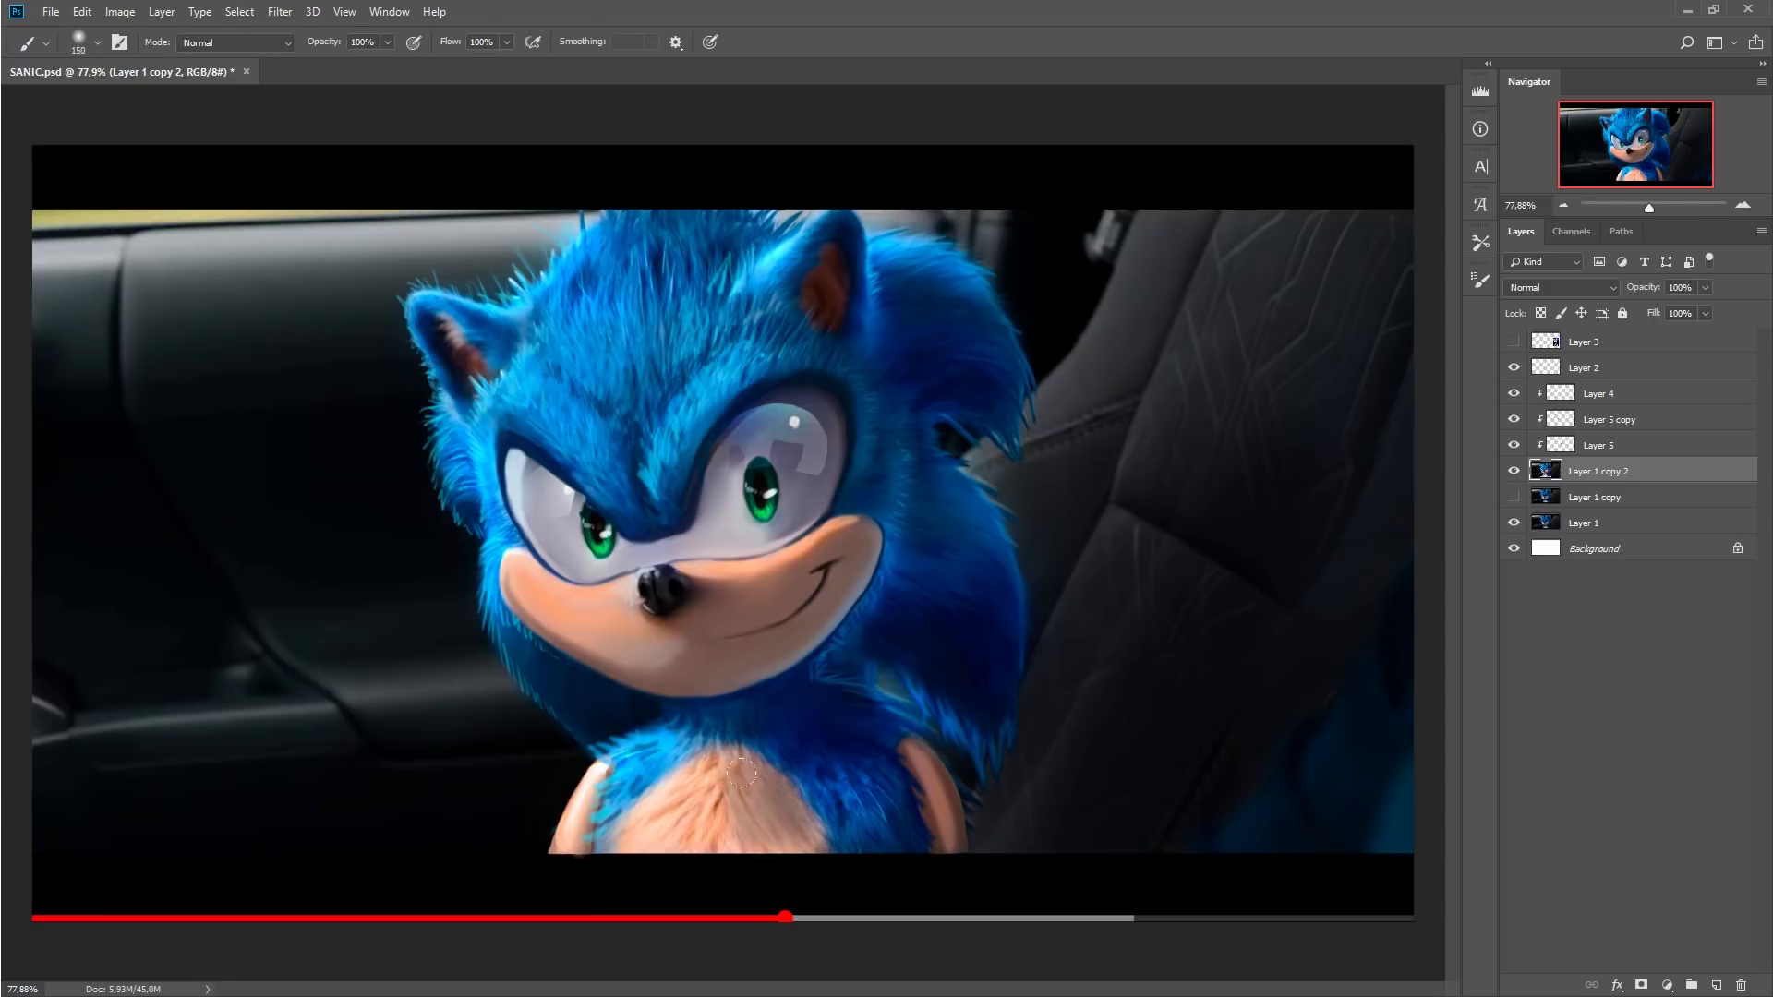
Draw darker fur strands down the chest with a 20px brush
key(bracketleft)
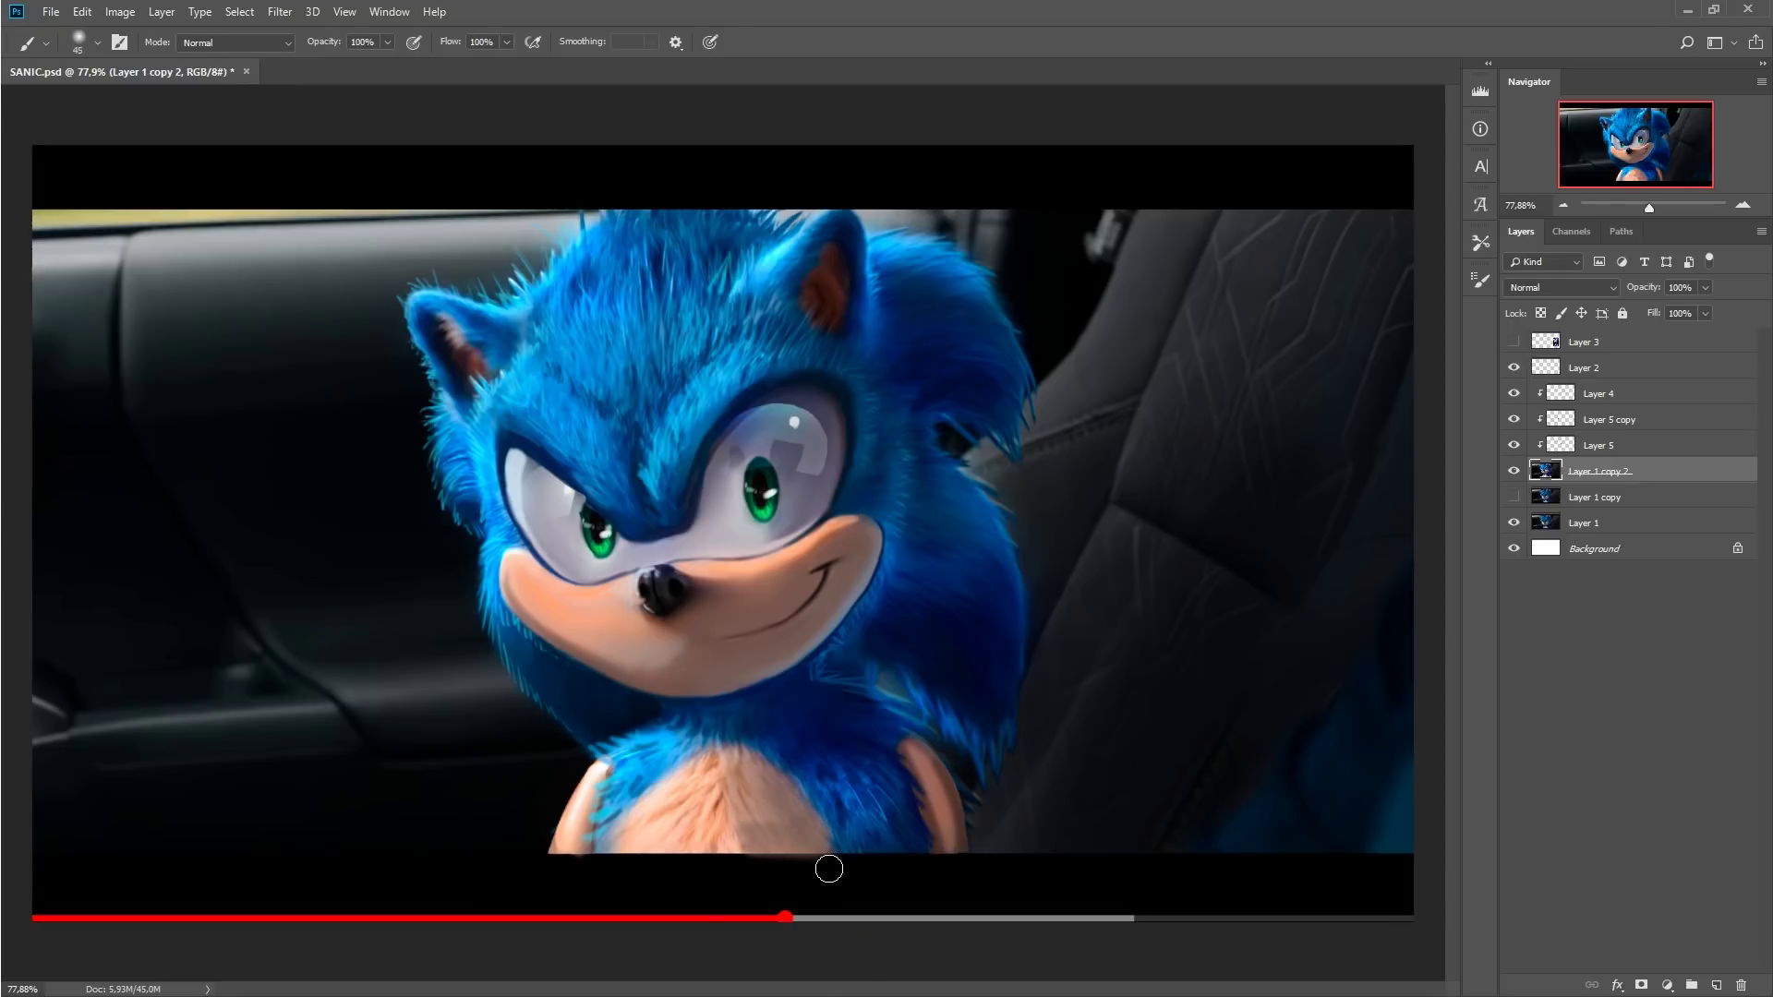
key(bracketleft)
key(bracketleft)
key(bracketleft)
key(bracketright)
key(bracketright)
key(bracketright)
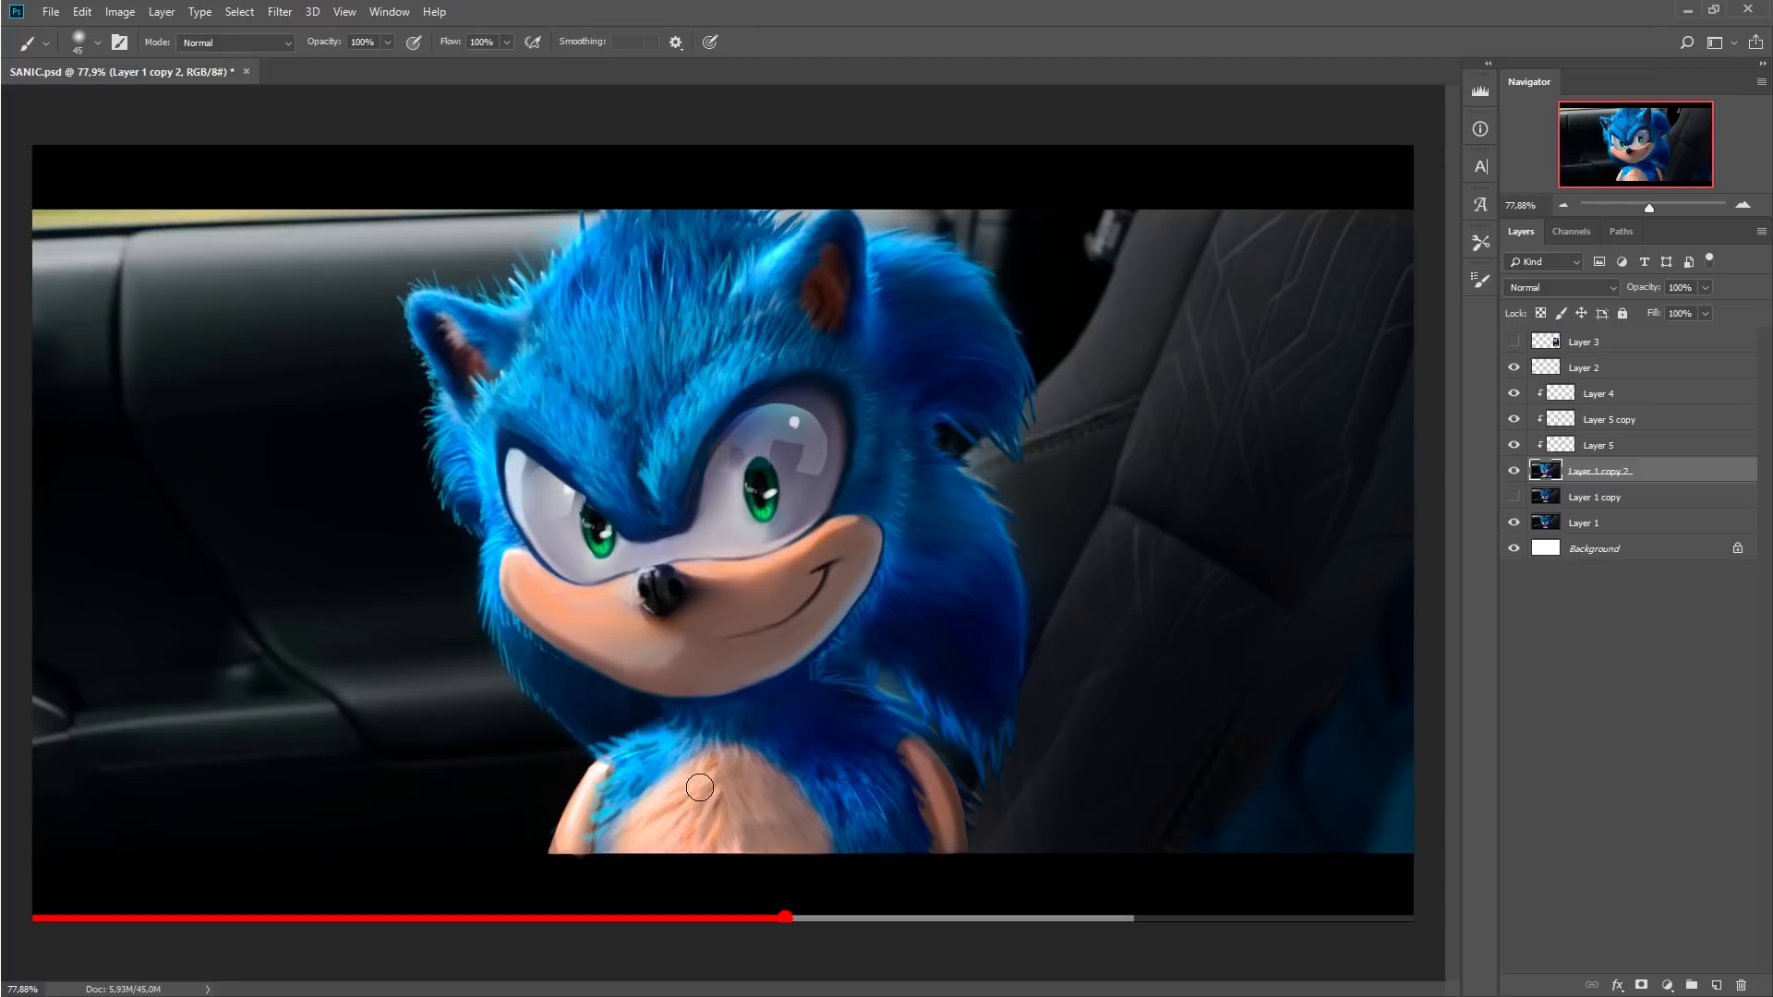
key(bracketleft)
key(bracketleft)
key(bracketleft)
mouse_move(748, 796)
mouse_down()
mouse_move(688, 849)
mouse_move(730, 837)
mouse_up()
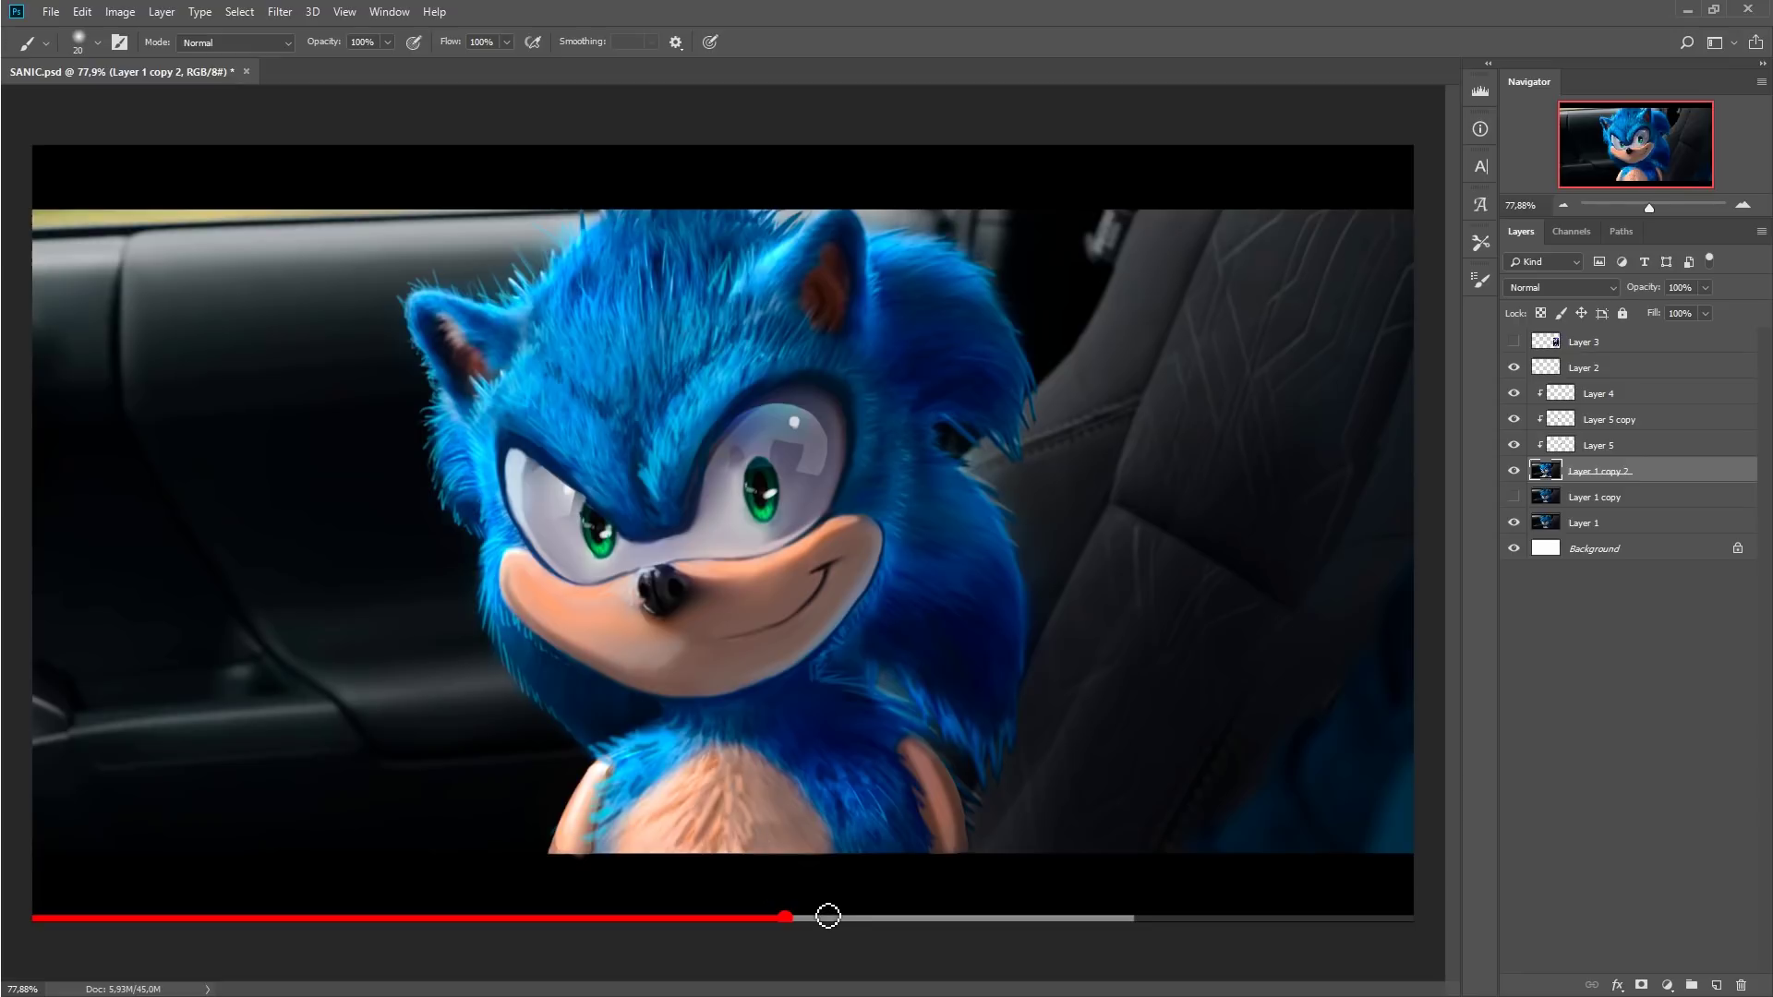